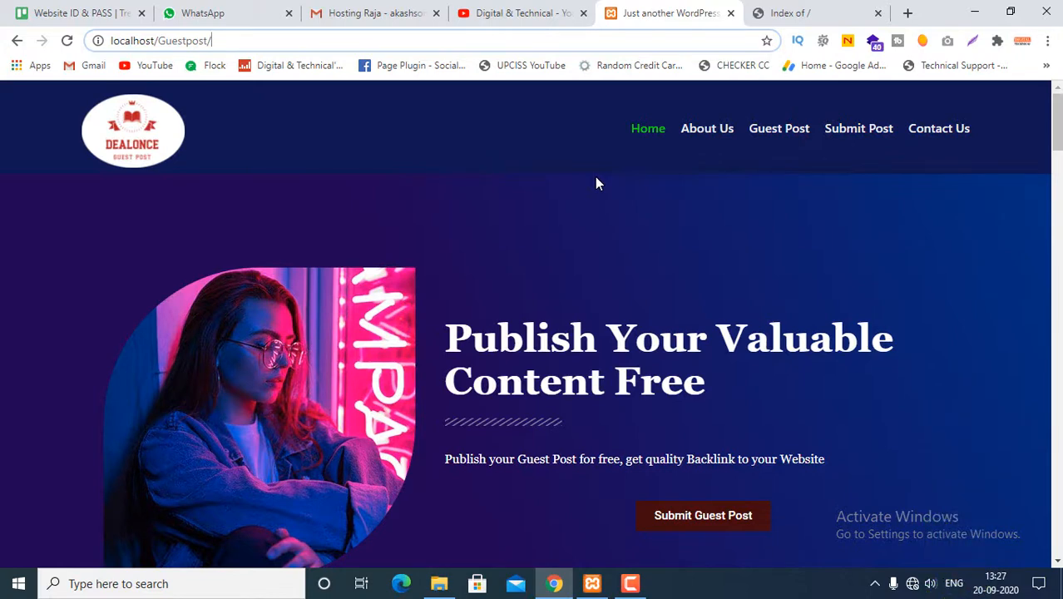
# Step: Scroll down through the local Dealonce guest-post homepage and back up to the top
pyautogui.scroll(-10, 576, 280)
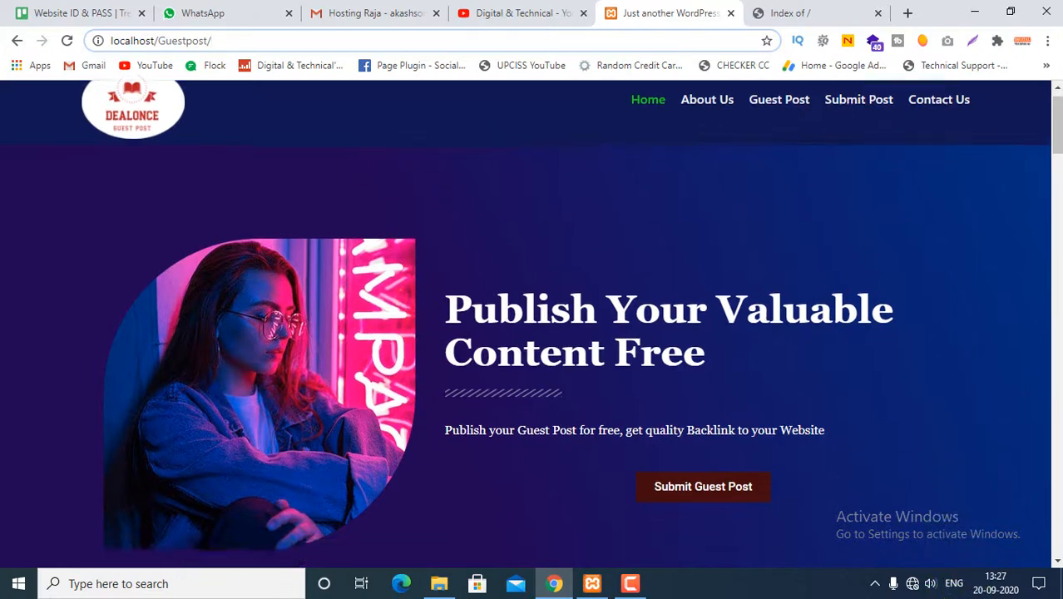
pyautogui.scroll(-20, 574, 275)
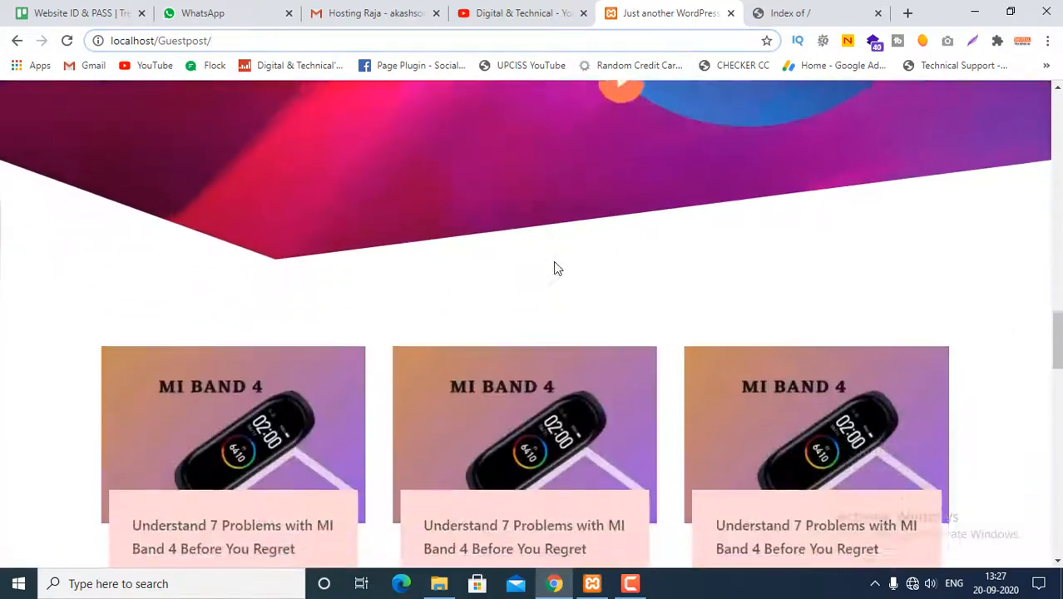
pyautogui.scroll(-5, 546, 258)
pyautogui.scroll(15, 545, 253)
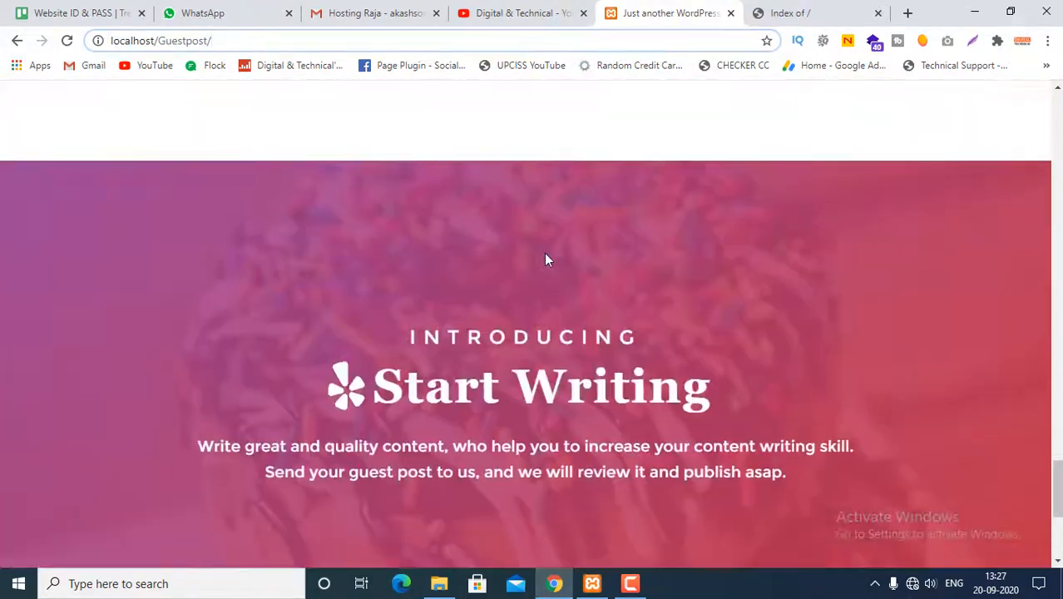
pyautogui.scroll(10, 546, 252)
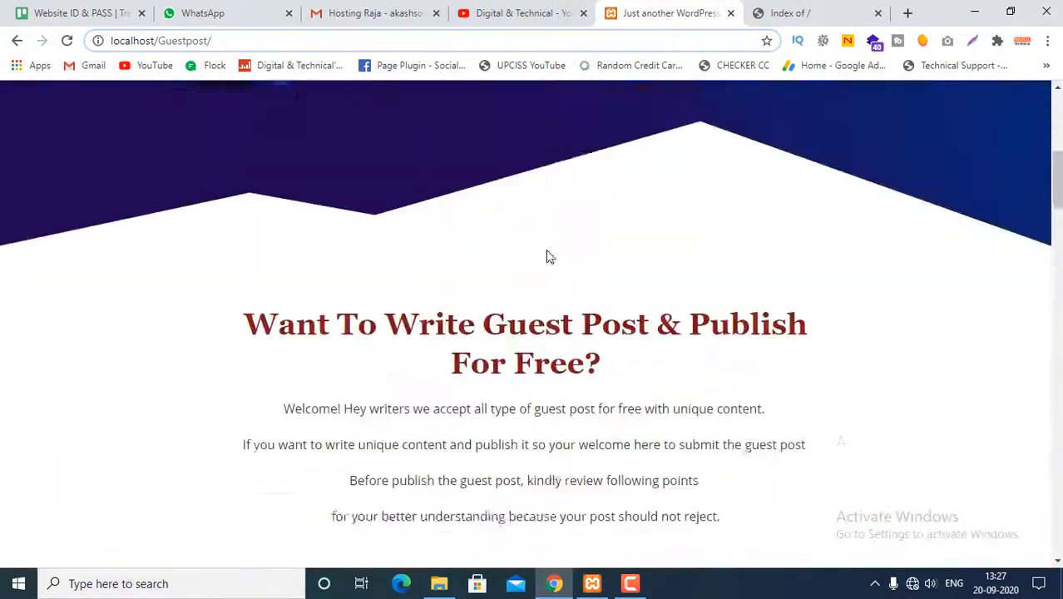
pyautogui.scroll(2, 546, 257)
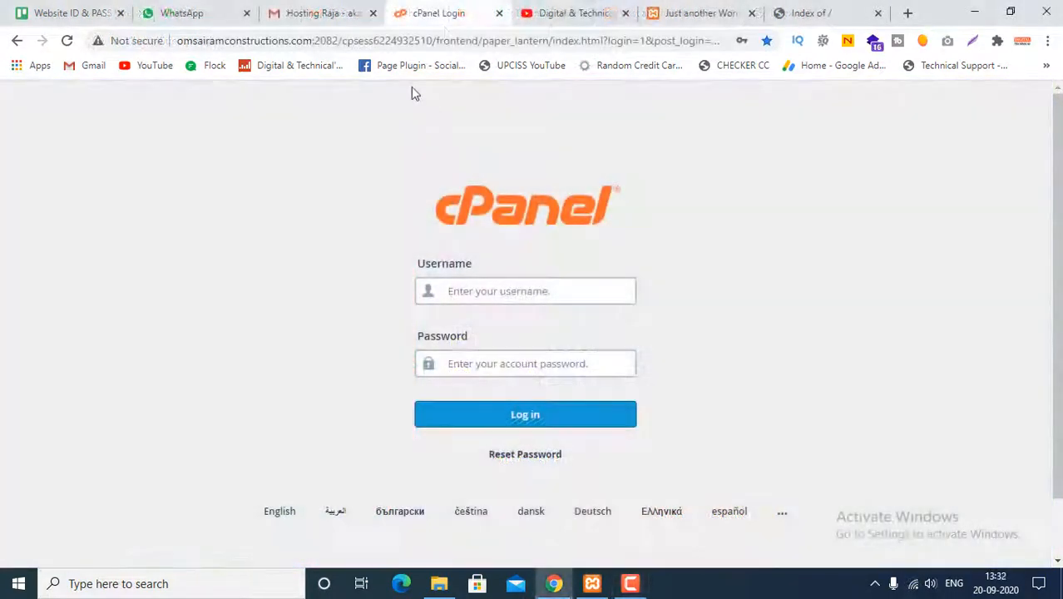
# Step: Copy the username from the hosting email into the cPanel login form and sign in
pyautogui.click(316, 12)
pyautogui.moveTo(311, 371); pyautogui.dragTo(357, 371)
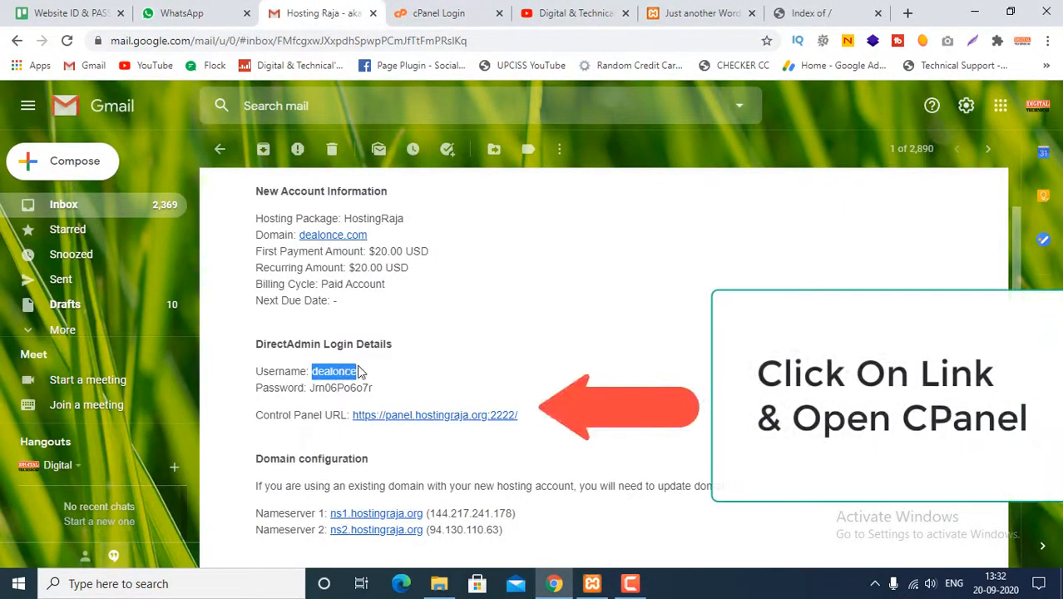
pyautogui.rightClick(330, 370)
pyautogui.click(371, 383)
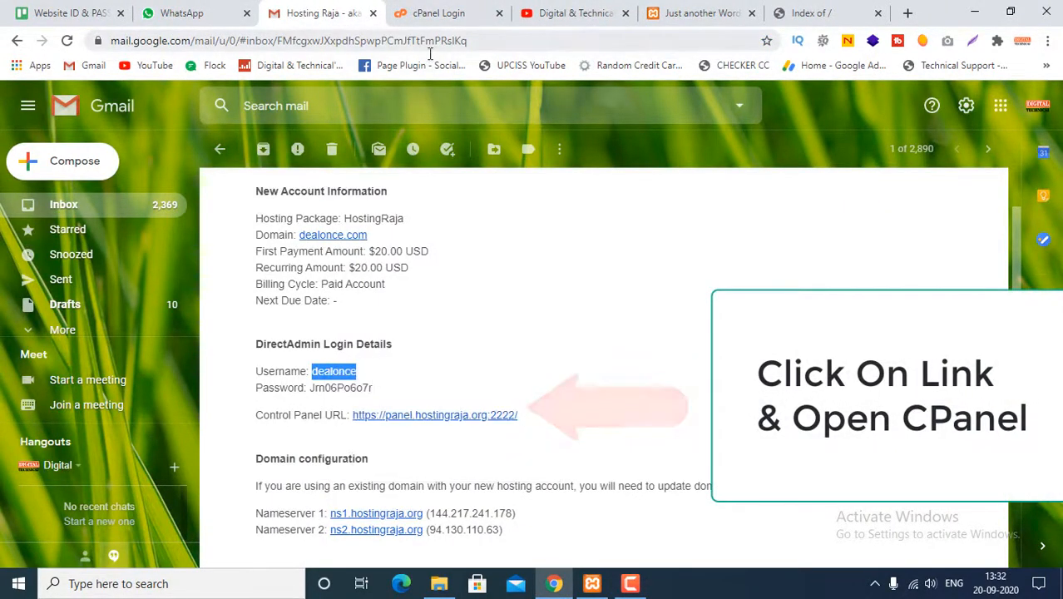
pyautogui.click(438, 21)
pyautogui.rightClick(497, 288)
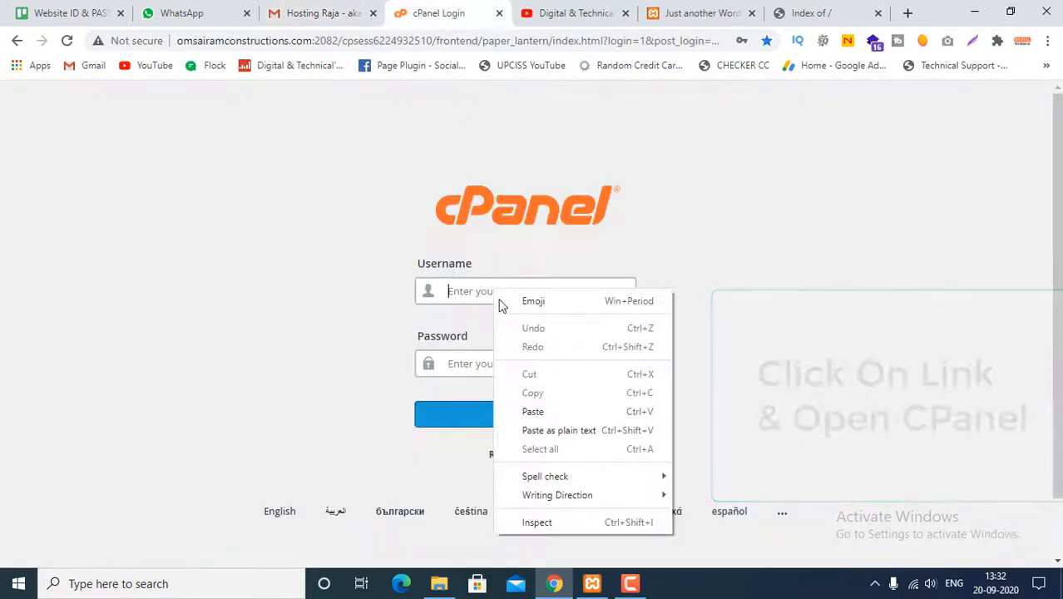
pyautogui.click(553, 411)
pyautogui.click(516, 421)
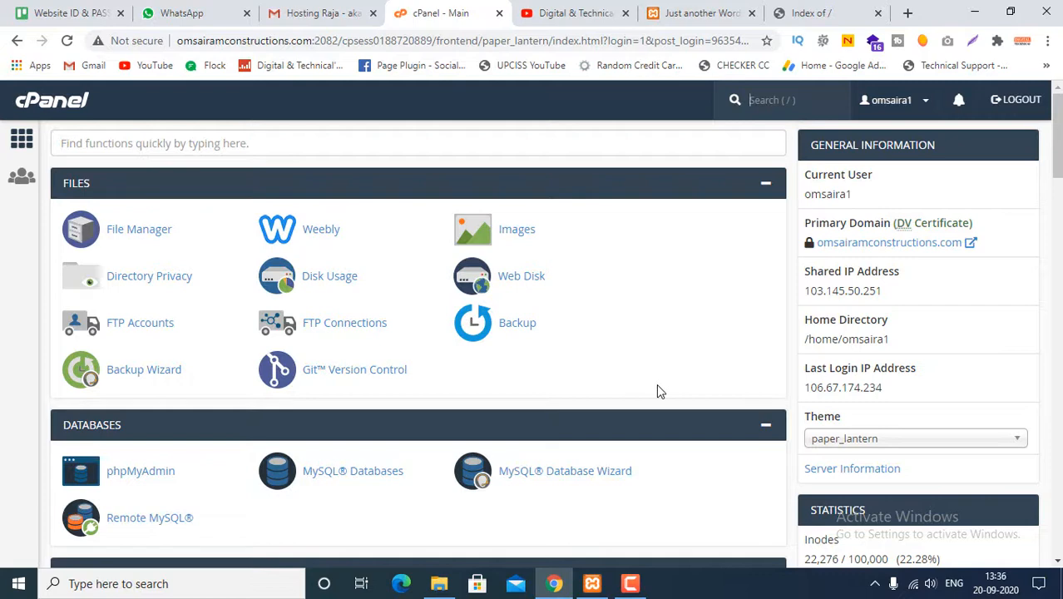
# Step: Scroll to the Domains section and open Addon Domains
pyautogui.scroll(-4, 657, 391)
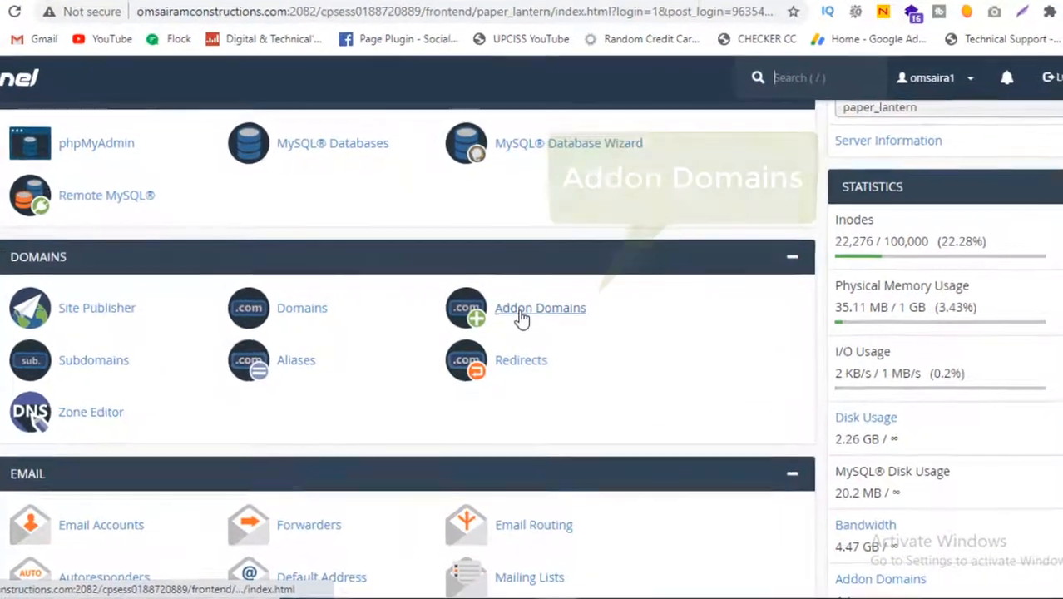
pyautogui.click(520, 316)
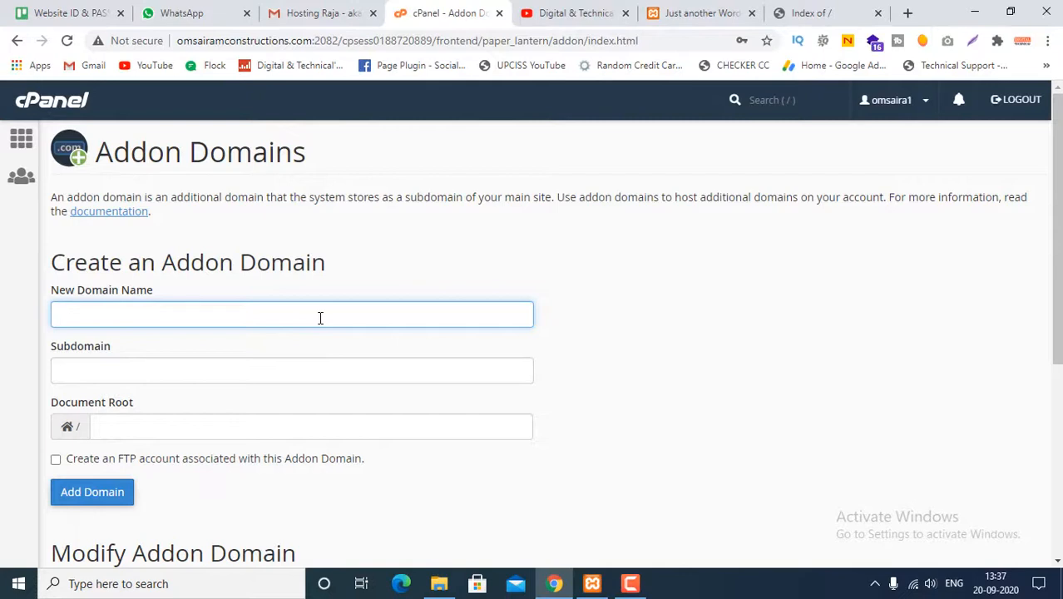
# Step: Copy the dealonce.com address from the live site's address bar
pyautogui.click(819, 13)
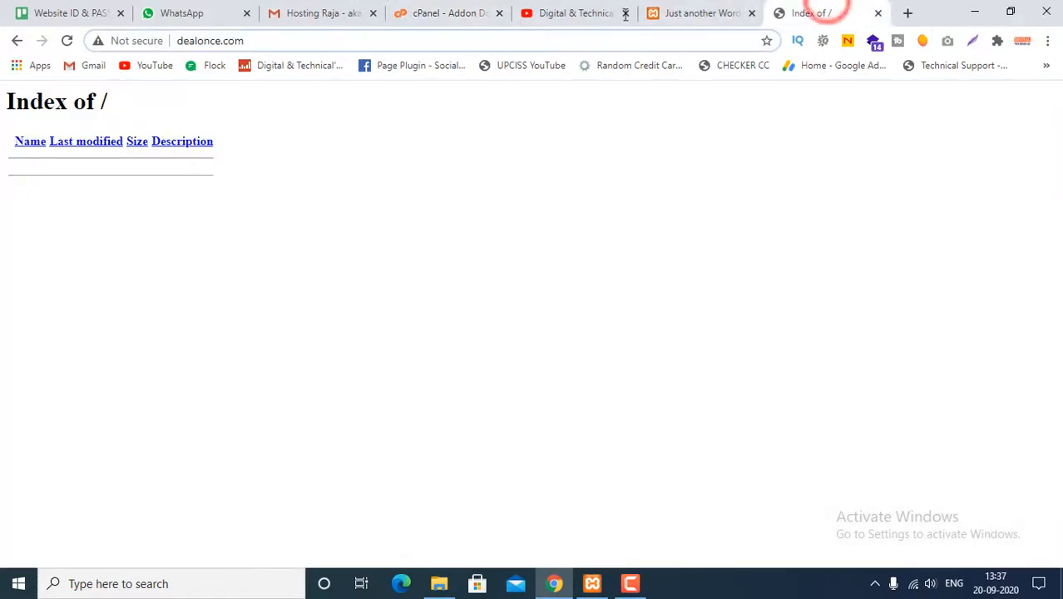
pyautogui.moveTo(260, 40); pyautogui.dragTo(177, 41)
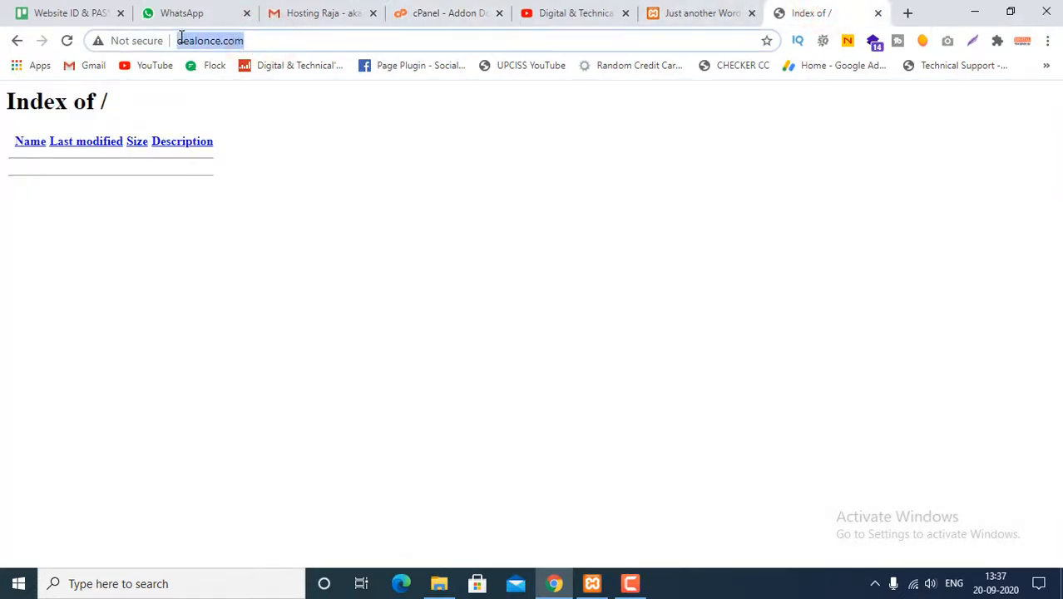
pyautogui.rightClick(198, 44)
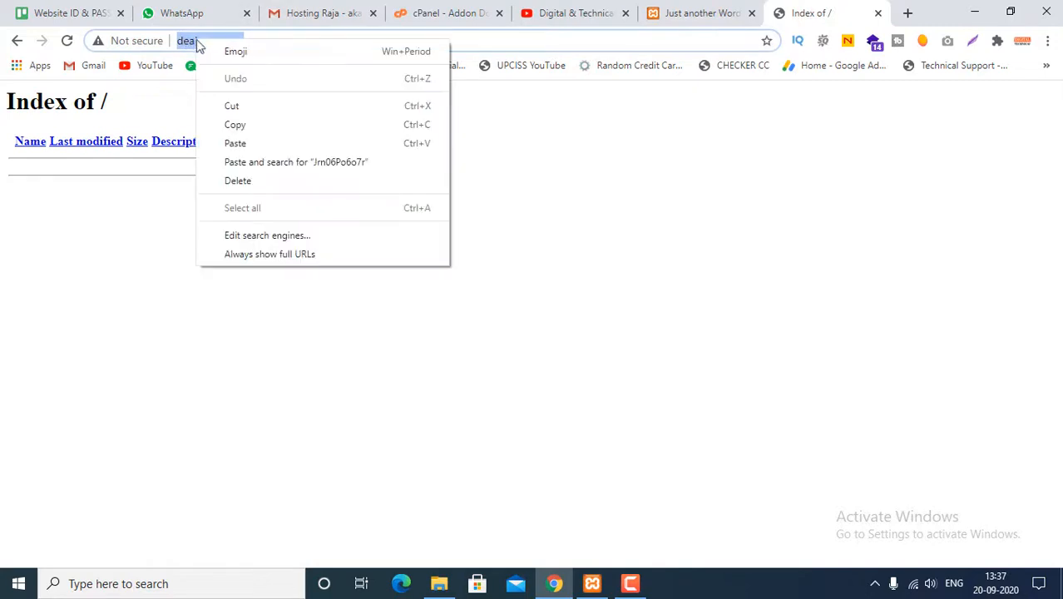
pyautogui.click(249, 126)
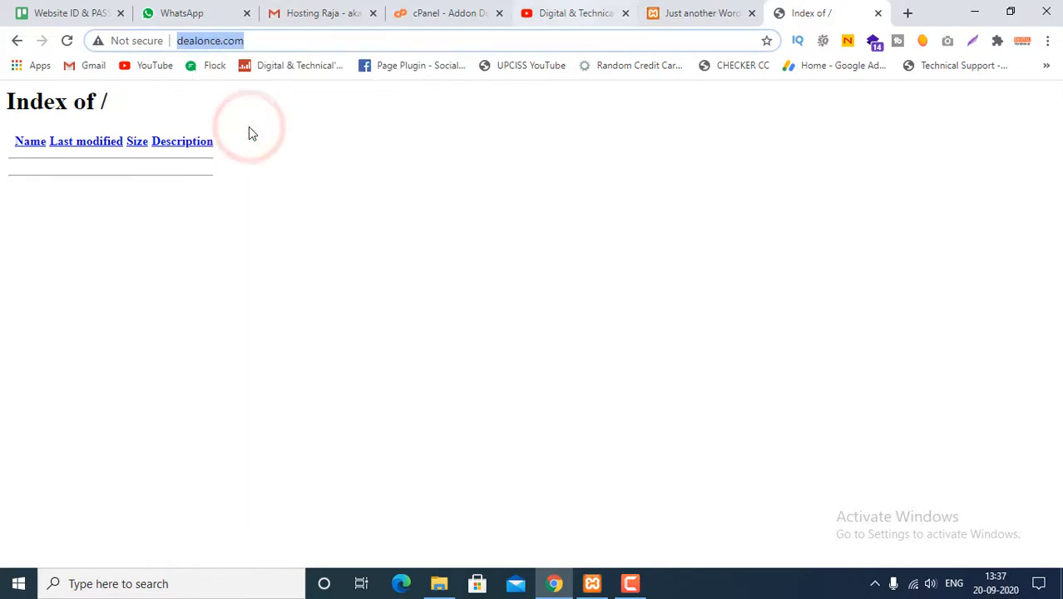
# Step: Add dealonce.com as an addon domain with subdomain dealonce and document root dealonce.com
pyautogui.click(446, 12)
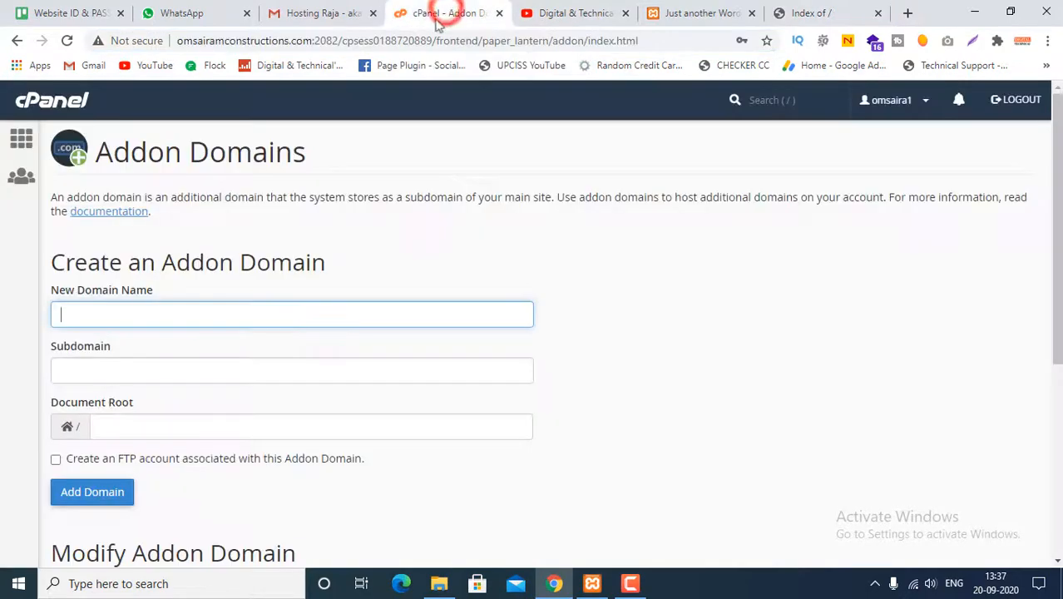
pyautogui.rightClick(150, 311)
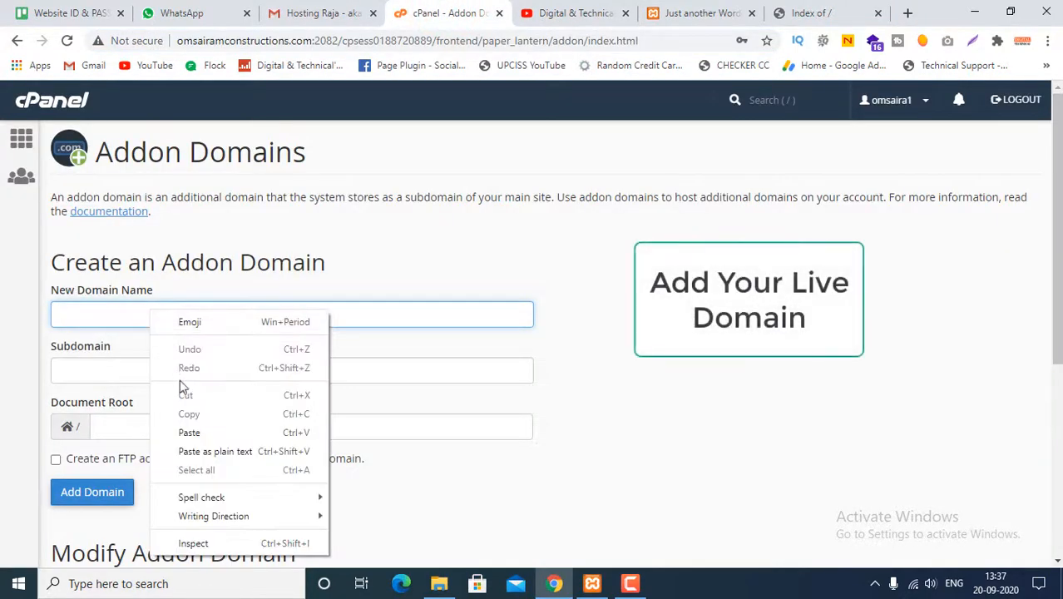
pyautogui.click(198, 433)
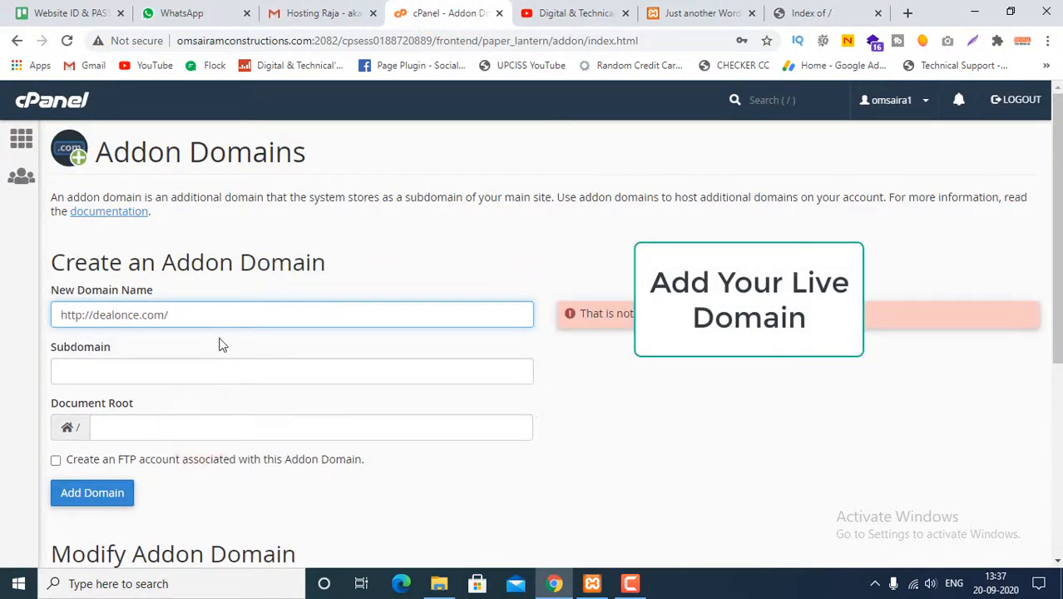
pyautogui.press('BackSpace')
pyautogui.moveTo(88, 314); pyautogui.dragTo(55, 314)
pyautogui.press('BackSpace')
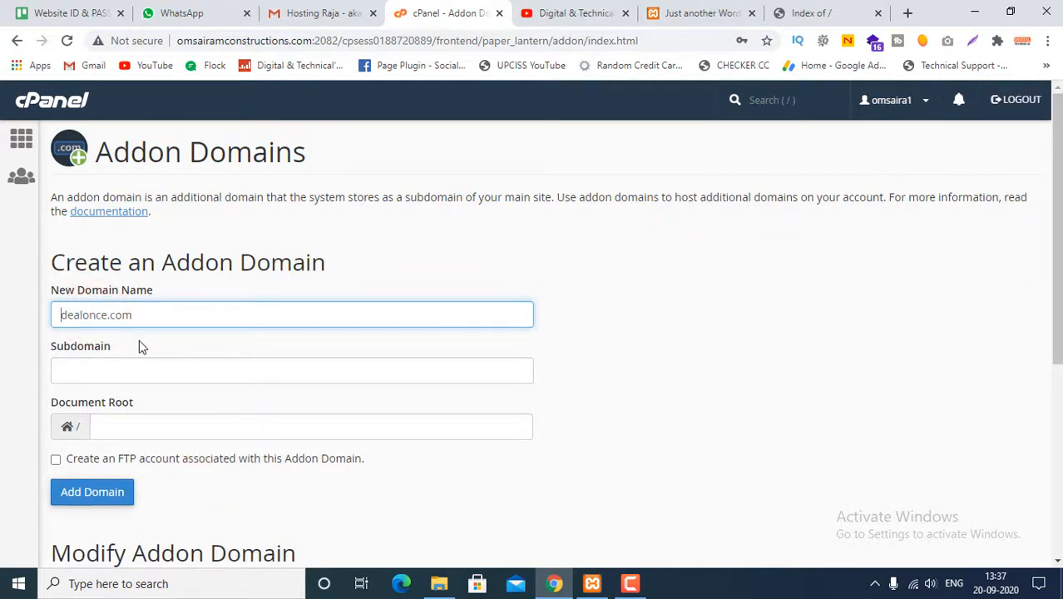
pyautogui.click(139, 339)
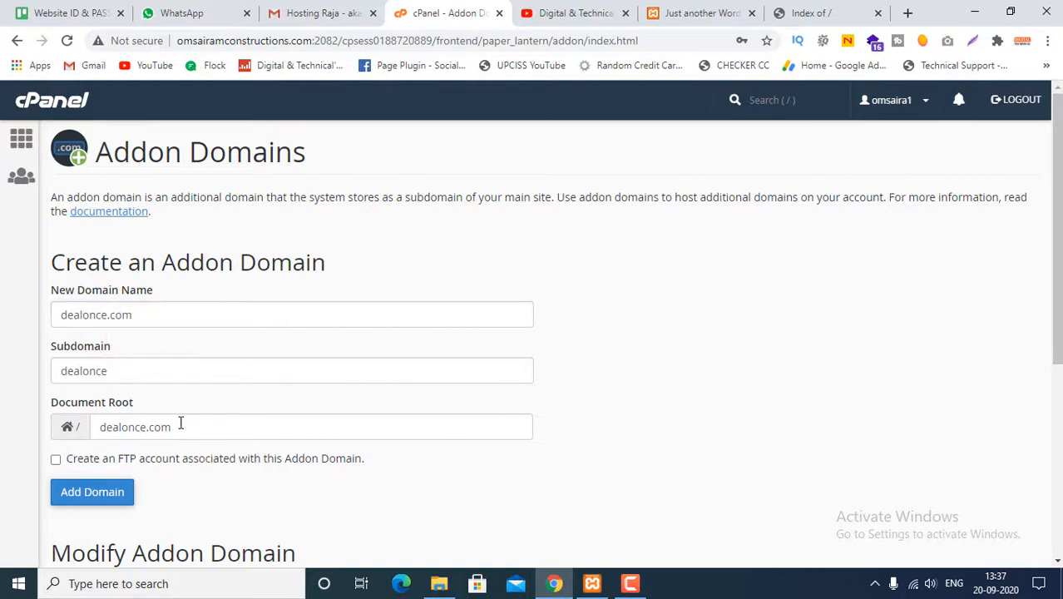
pyautogui.click(115, 495)
pyautogui.click(114, 496)
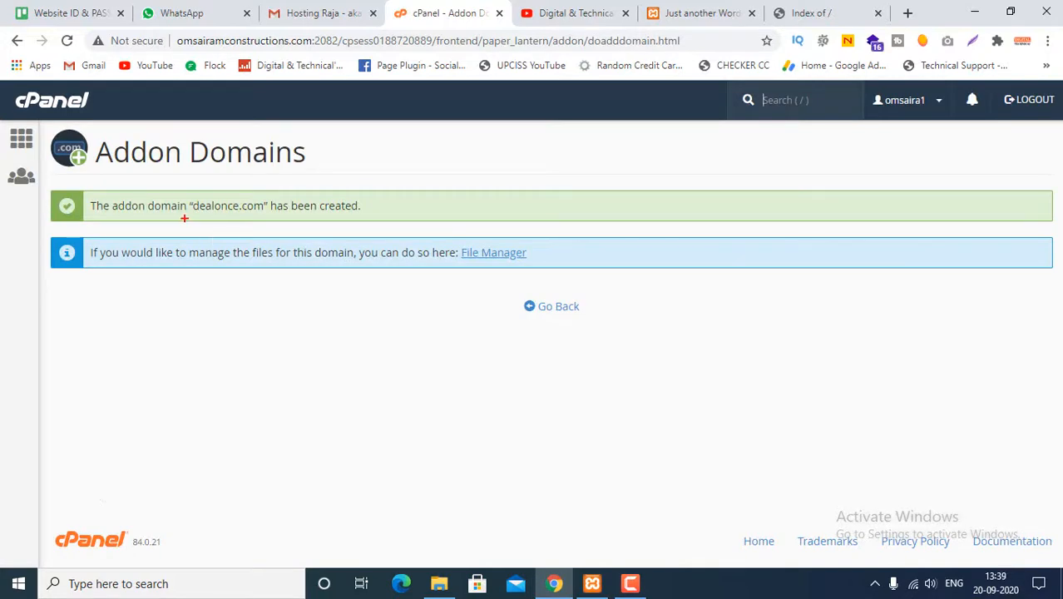
# Step: Return from the addon domain confirmation to cPanel home and launch the MySQL Database Wizard
pyautogui.moveTo(45, 184)
pyautogui.mouseDown()
pyautogui.moveTo(68, 226)
pyautogui.moveTo(386, 228)
pyautogui.mouseUp()
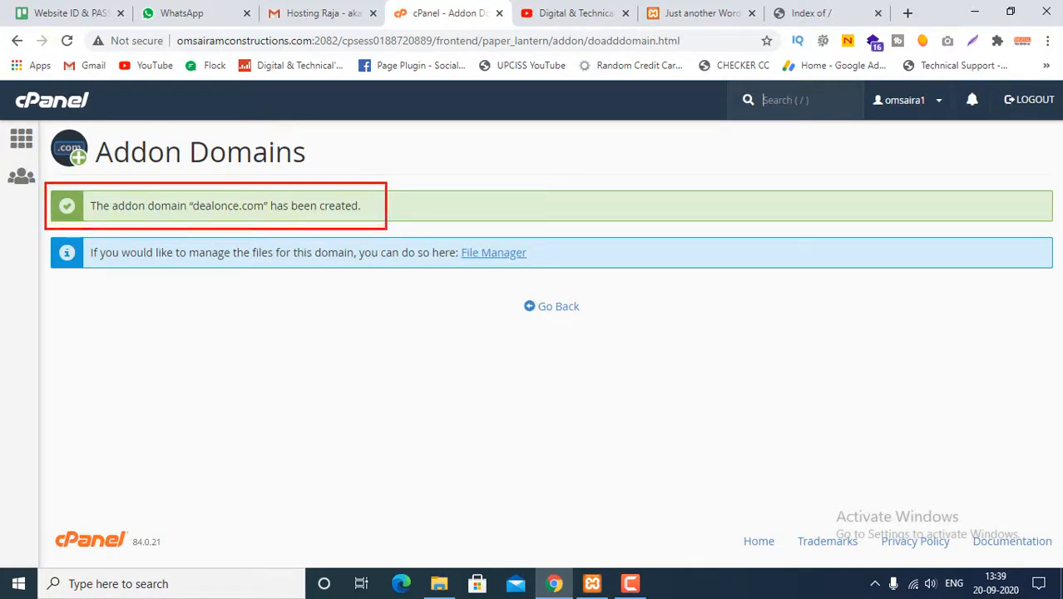
pyautogui.click(544, 313)
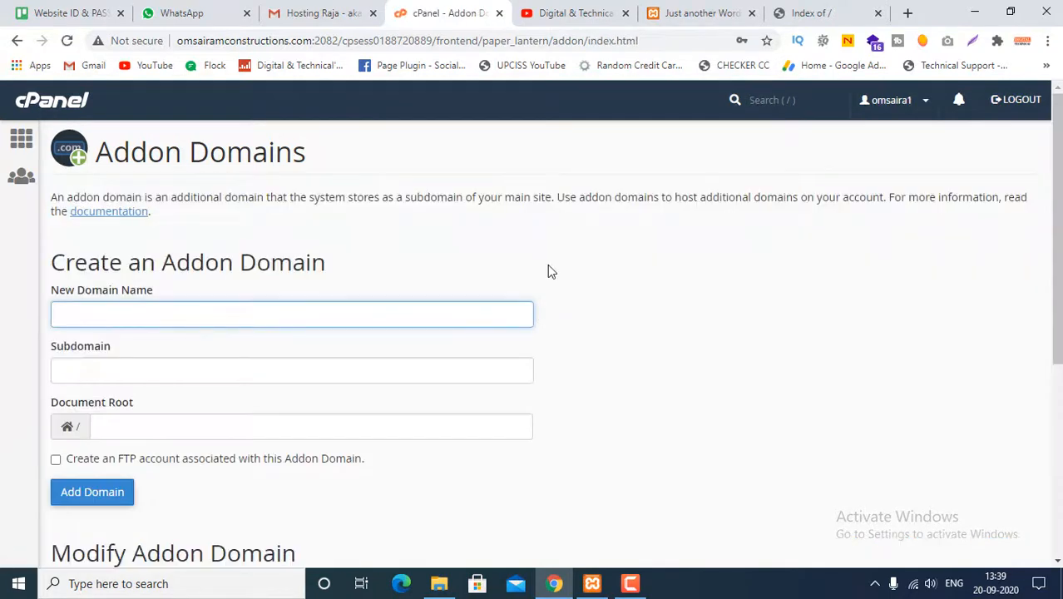
pyautogui.click(56, 107)
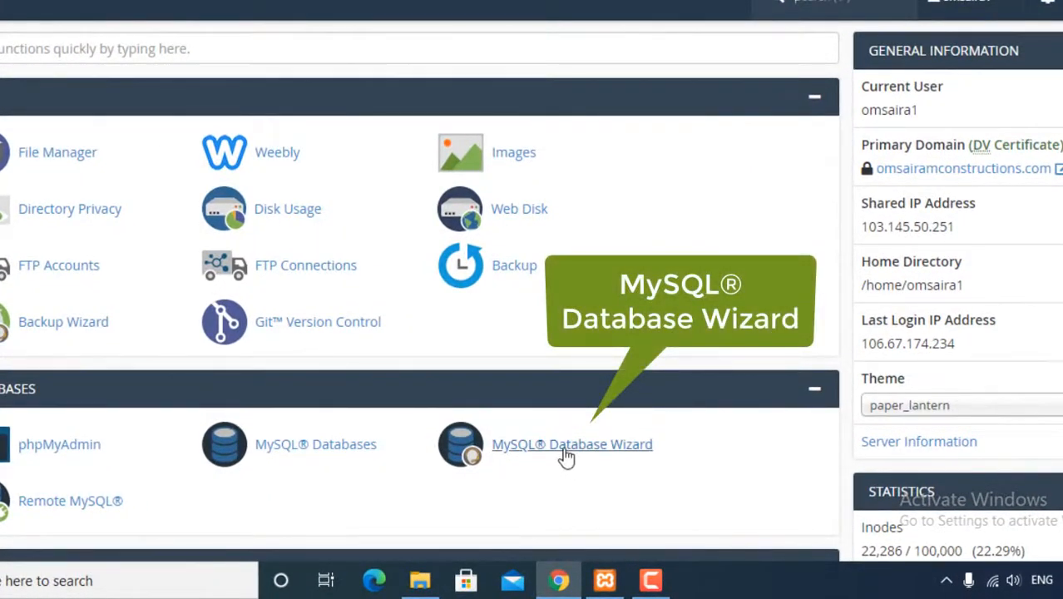
pyautogui.click(565, 449)
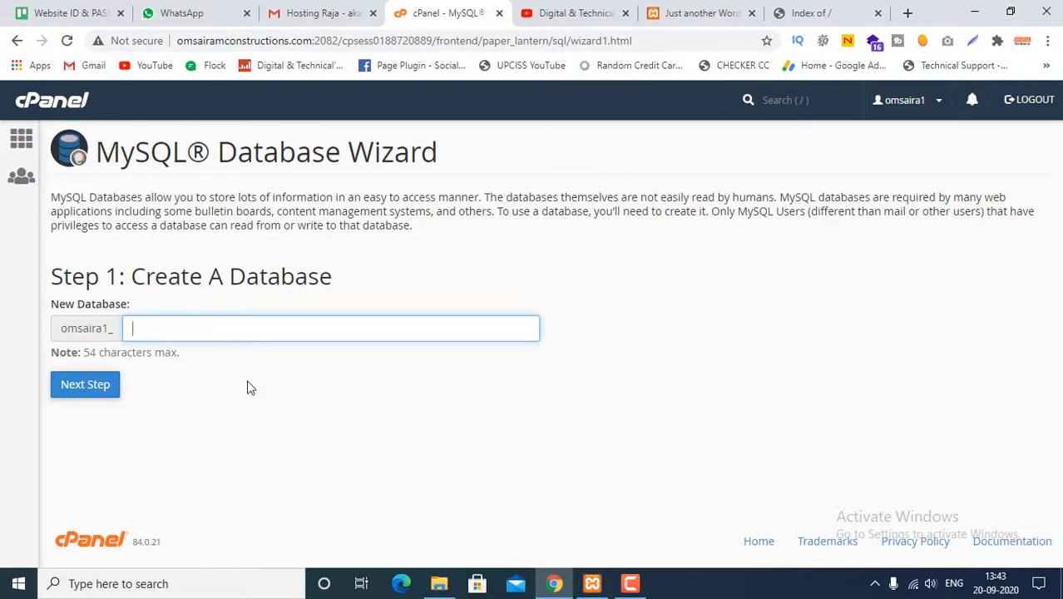
# Step: Launch Microsoft Word 2010 and note 'Database = guestnew'
pyautogui.click(185, 583)
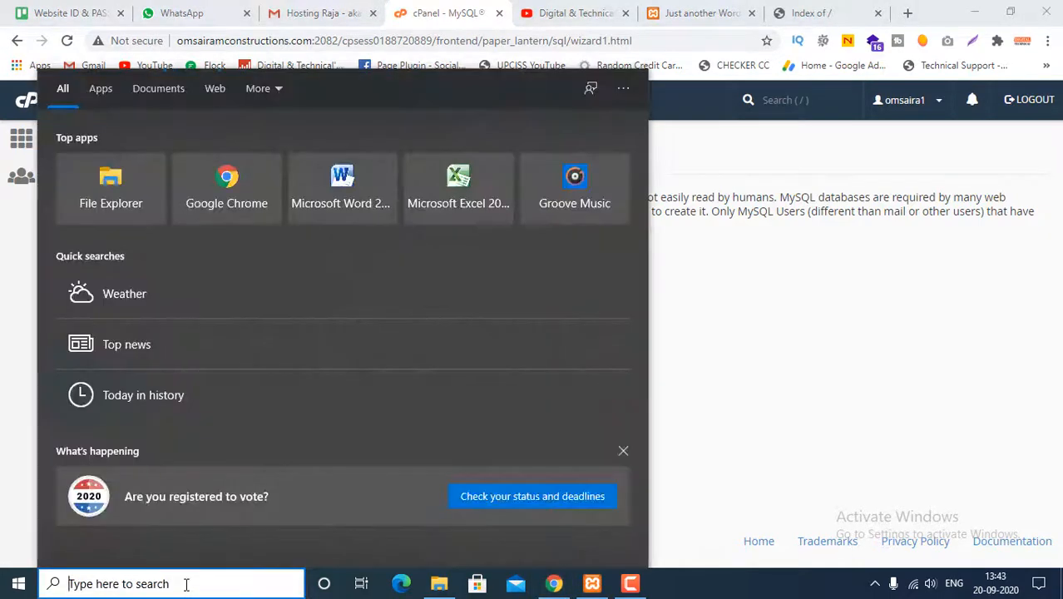
pyautogui.write('word')
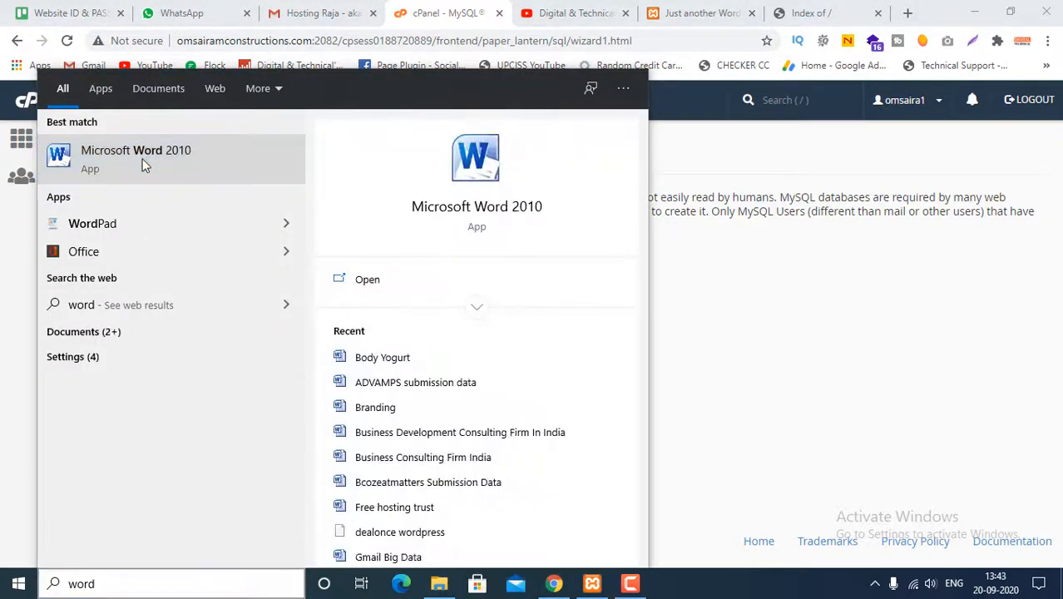
pyautogui.click(142, 159)
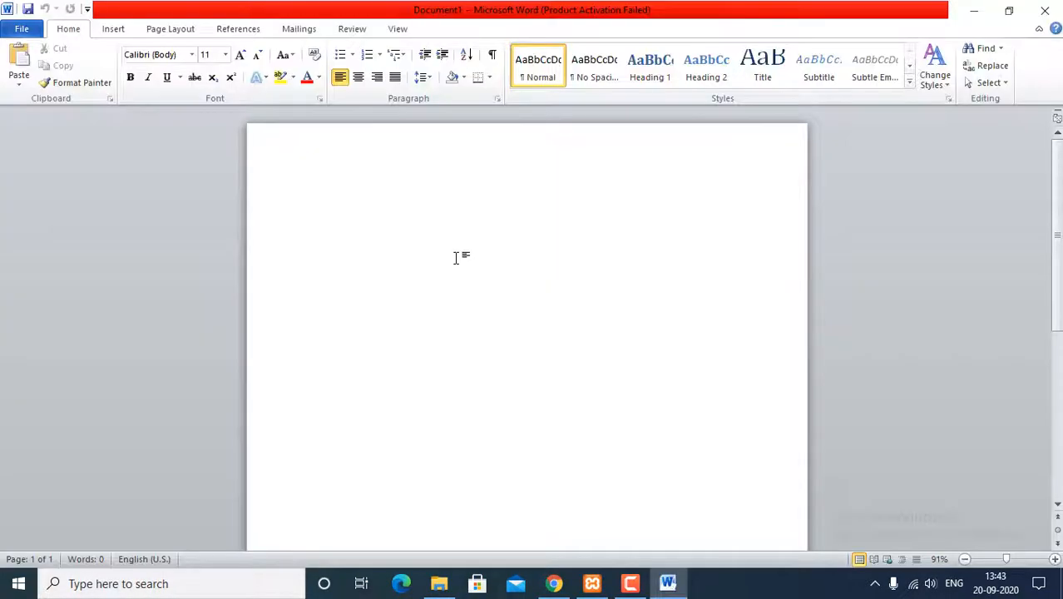
pyautogui.write('Databa')
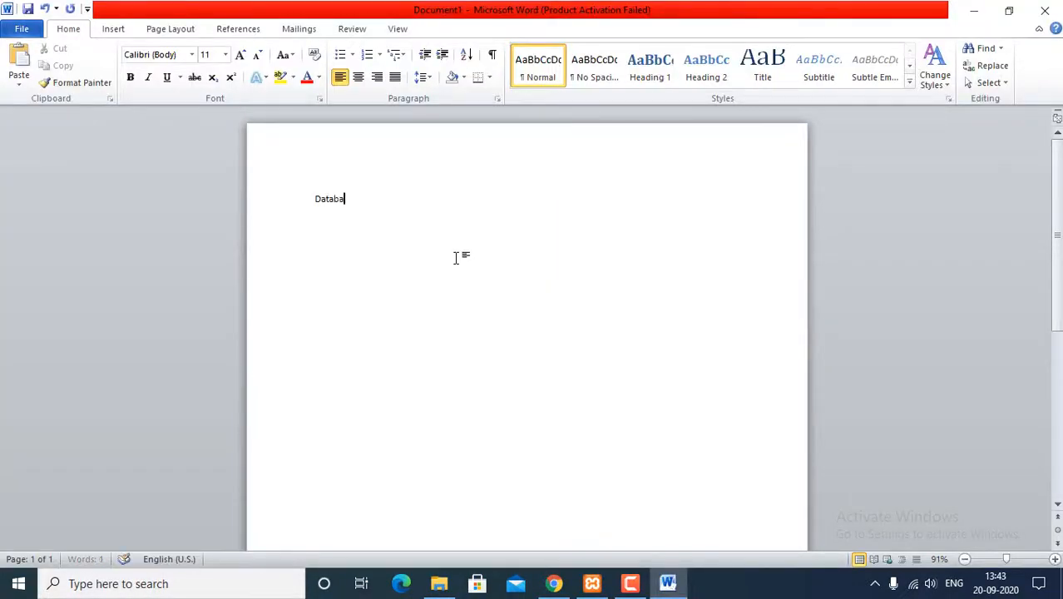
pyautogui.write('se = guestnew')
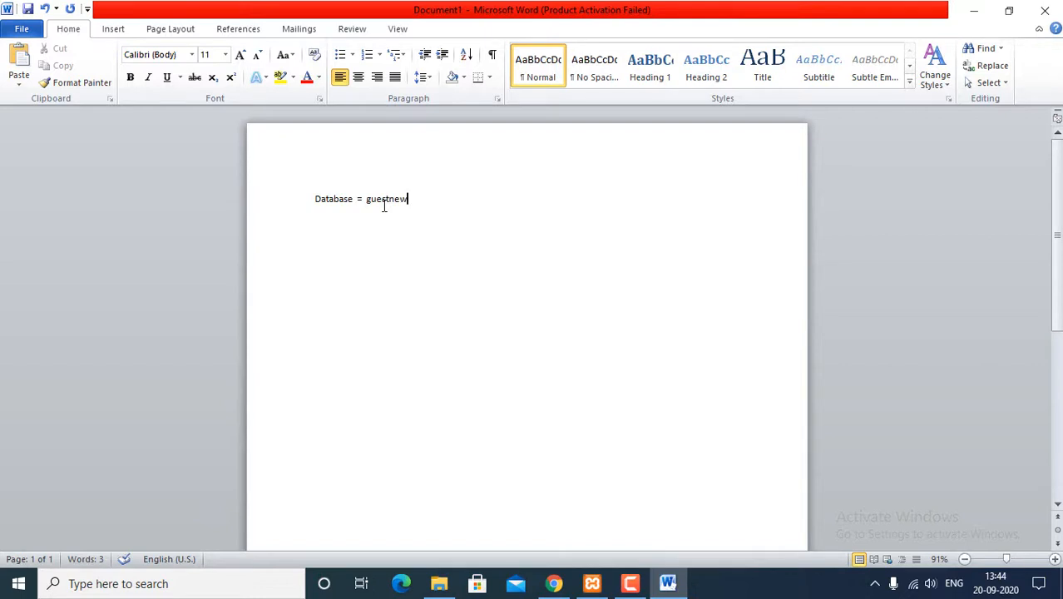
# Step: Copy the name guestnew and switch back to the cPanel wizard in Chrome
pyautogui.moveTo(410, 200); pyautogui.dragTo(373, 201)
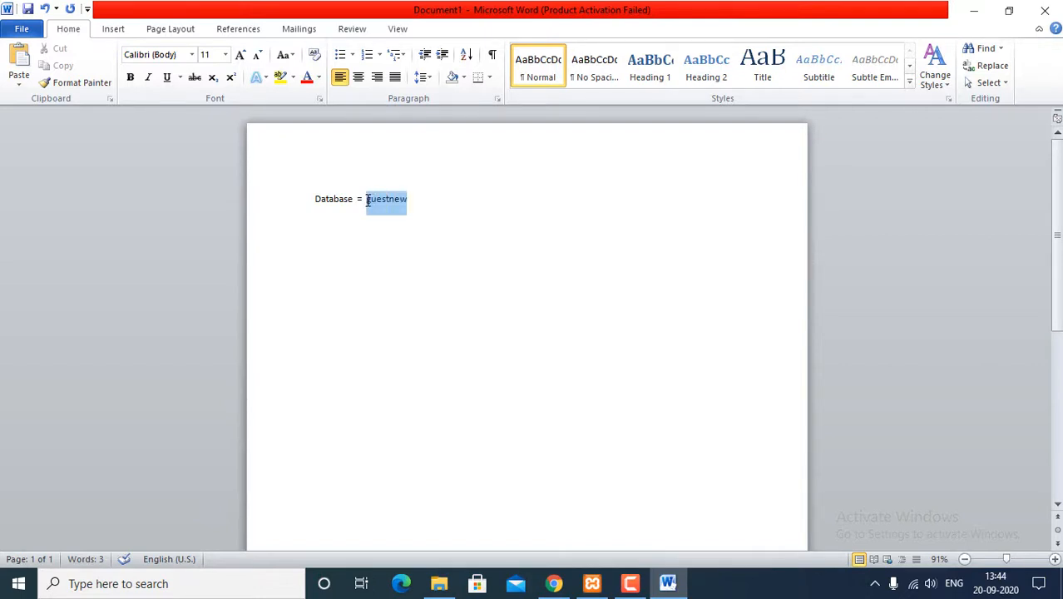
pyautogui.rightClick(372, 208)
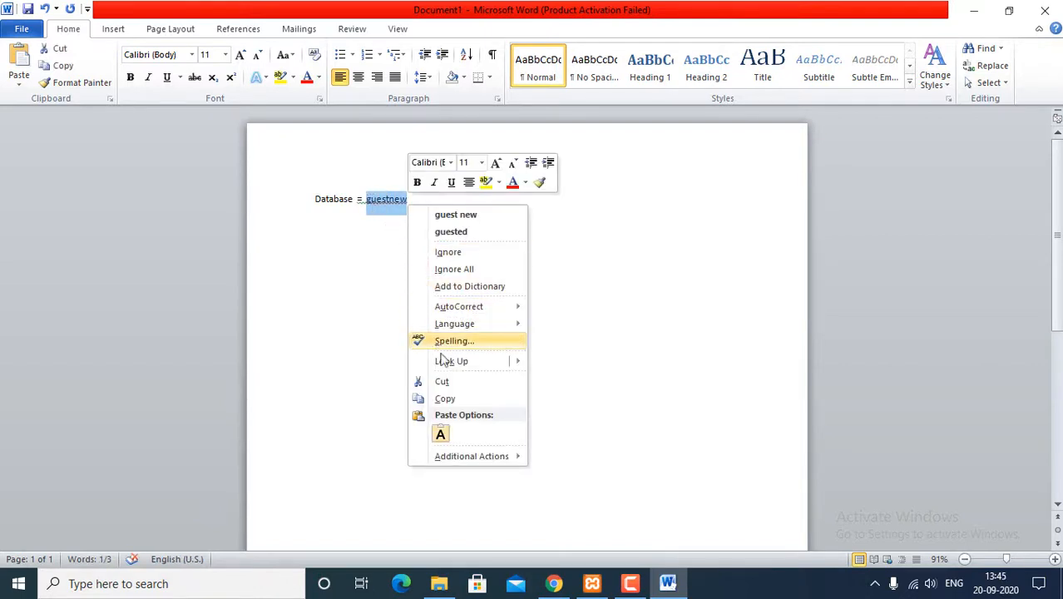
pyautogui.click(459, 396)
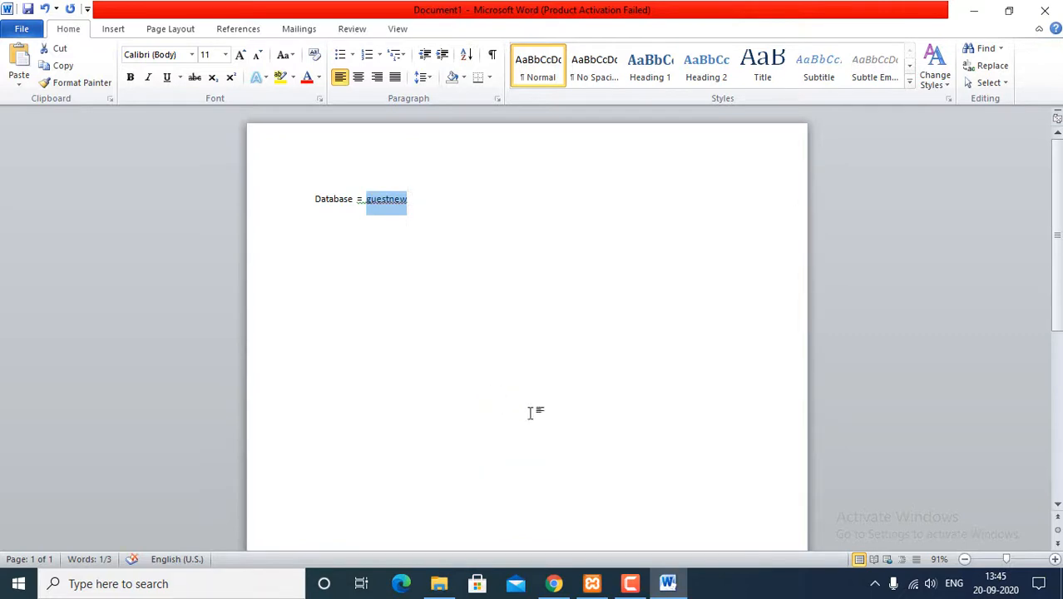
pyautogui.click(553, 583)
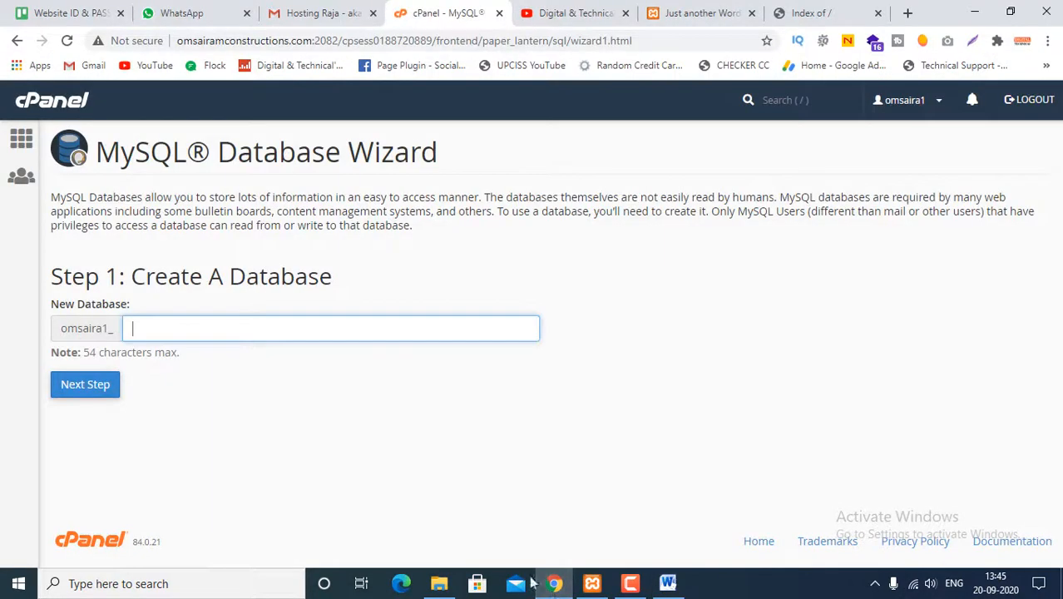
# Step: Create the database named guestnew in the wizard
pyautogui.click(179, 329)
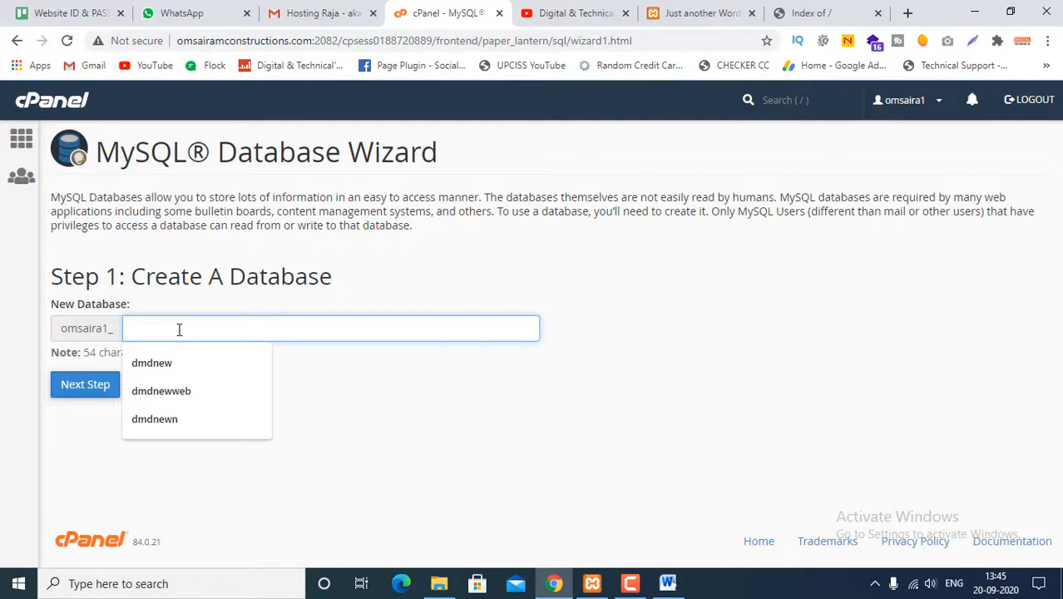
pyautogui.rightClick(179, 330)
pyautogui.click(235, 206)
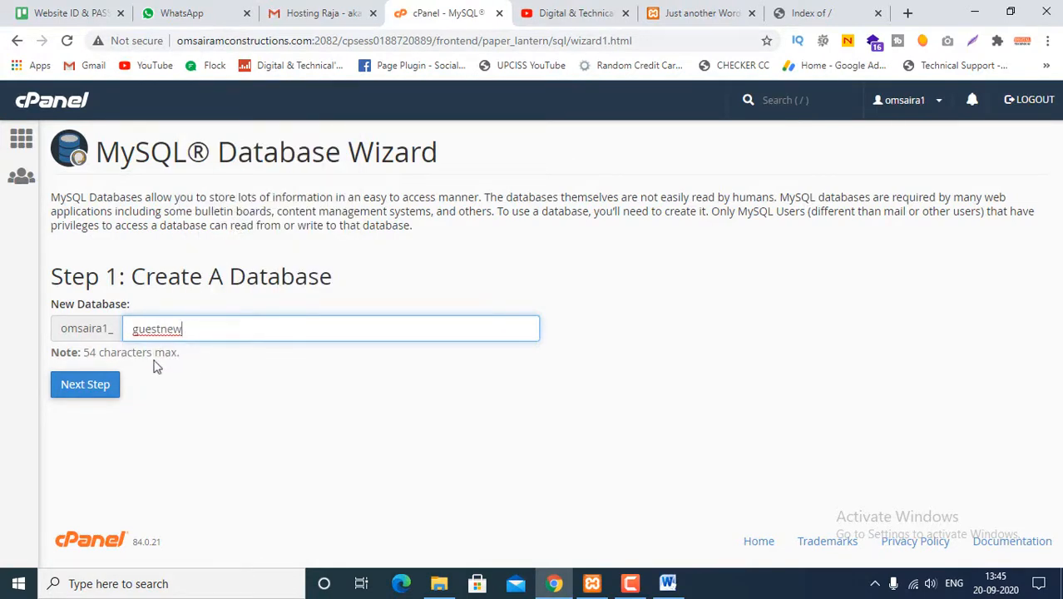
pyautogui.click(80, 388)
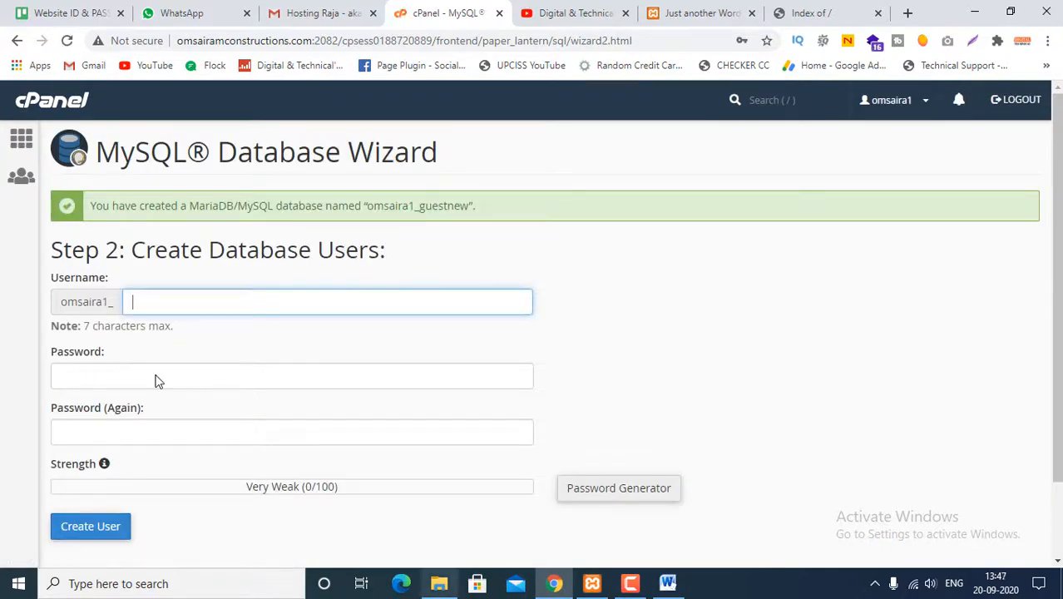
# Step: Note the username newguest in Word and paste it into the database username field
pyautogui.click(667, 583)
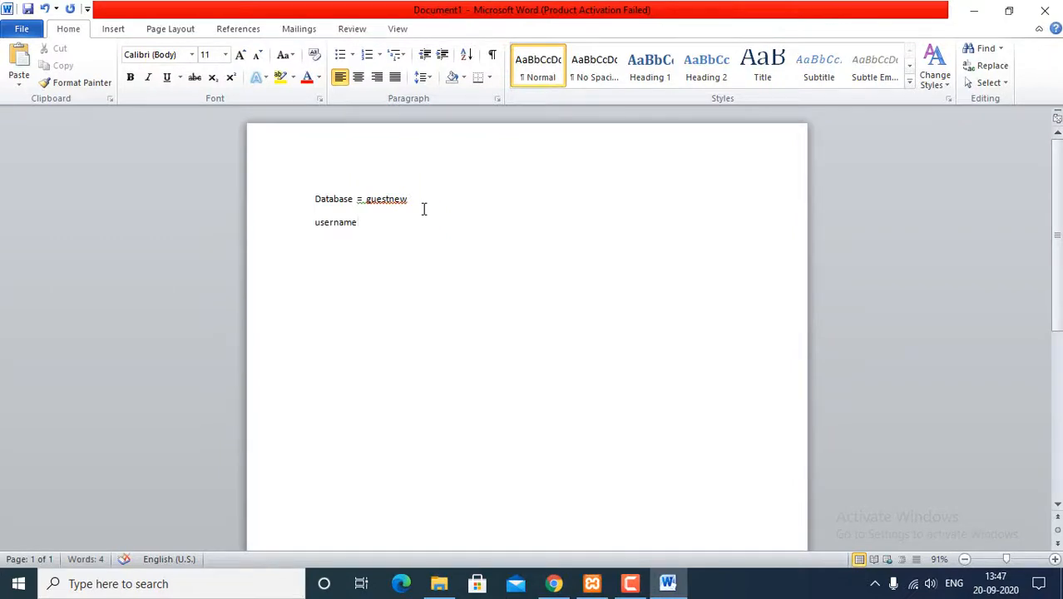
pyautogui.write('= newguest')
pyautogui.moveTo(412, 222); pyautogui.dragTo(365, 223)
pyautogui.rightClick(382, 230)
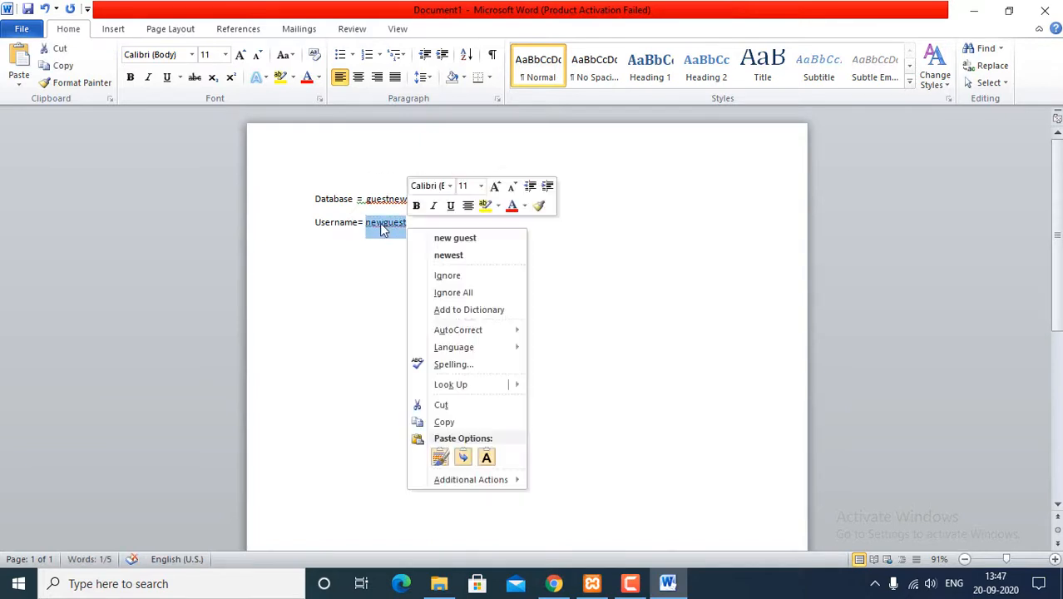
pyautogui.click(465, 423)
pyautogui.click(557, 584)
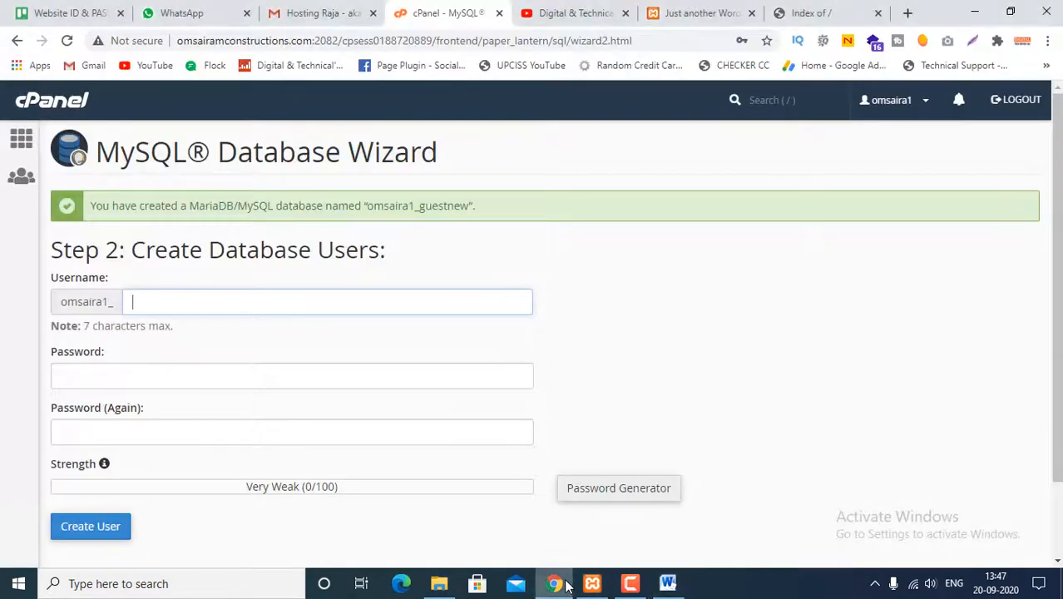
pyautogui.click(210, 301)
pyautogui.rightClick(206, 300)
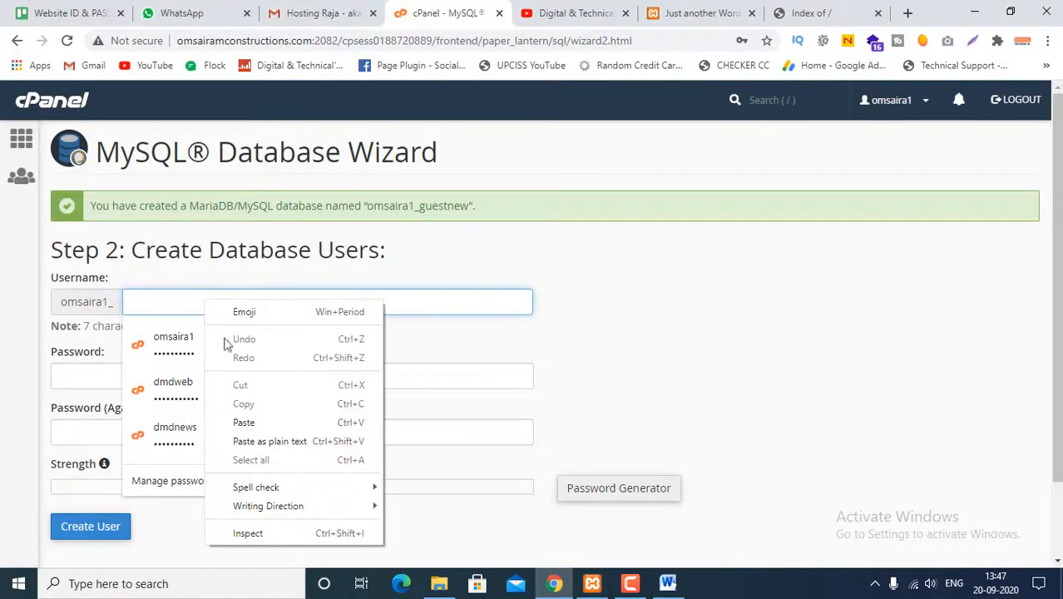
pyautogui.click(243, 423)
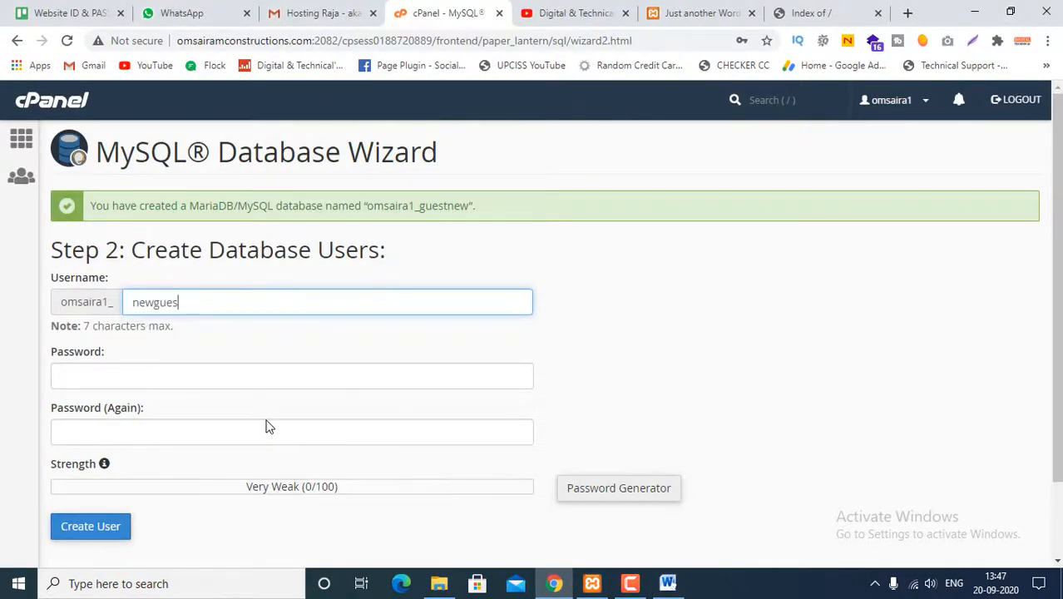
# Step: Note the database user's password in Word and copy it
pyautogui.click(203, 375)
pyautogui.moveTo(672, 587)
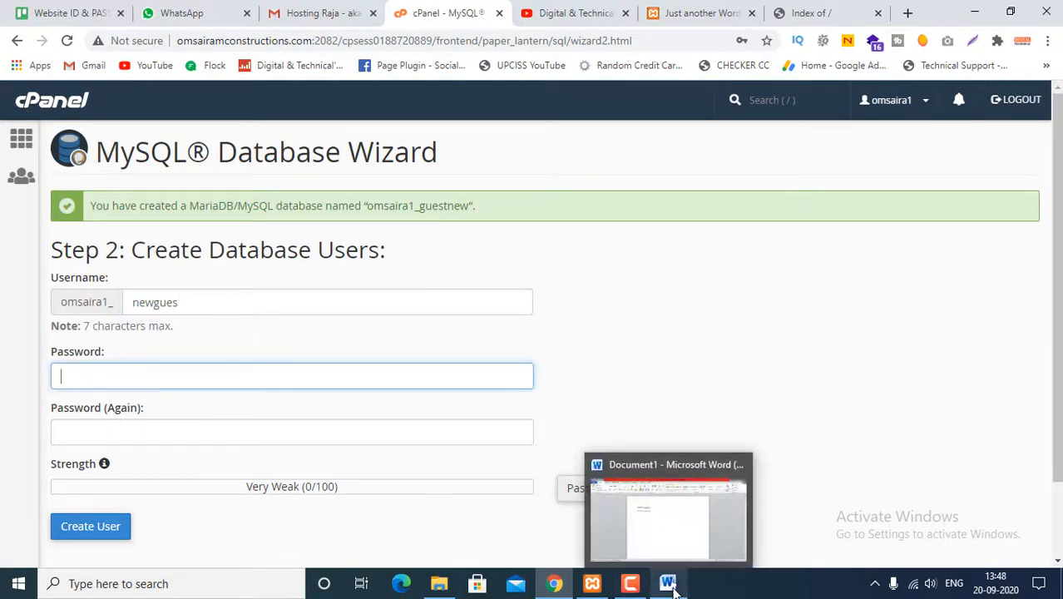
pyautogui.click(672, 587)
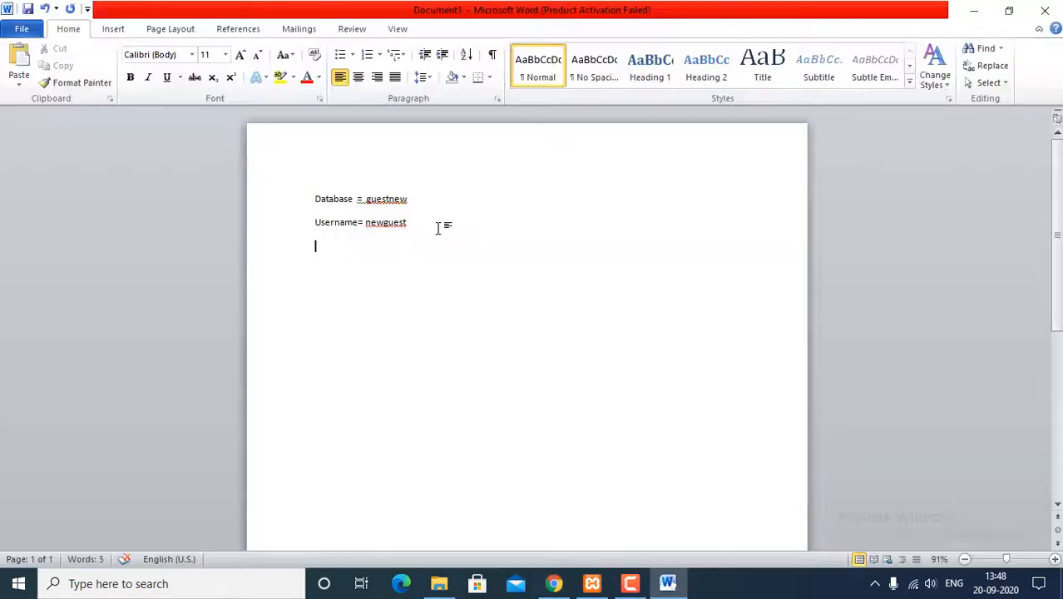
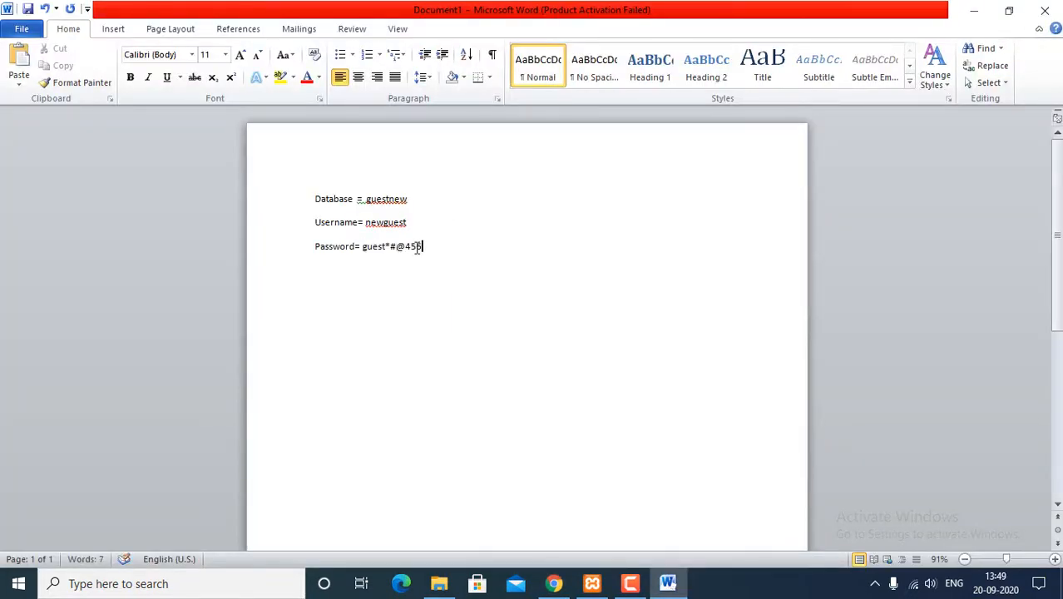
pyautogui.moveTo(423, 247); pyautogui.dragTo(365, 250)
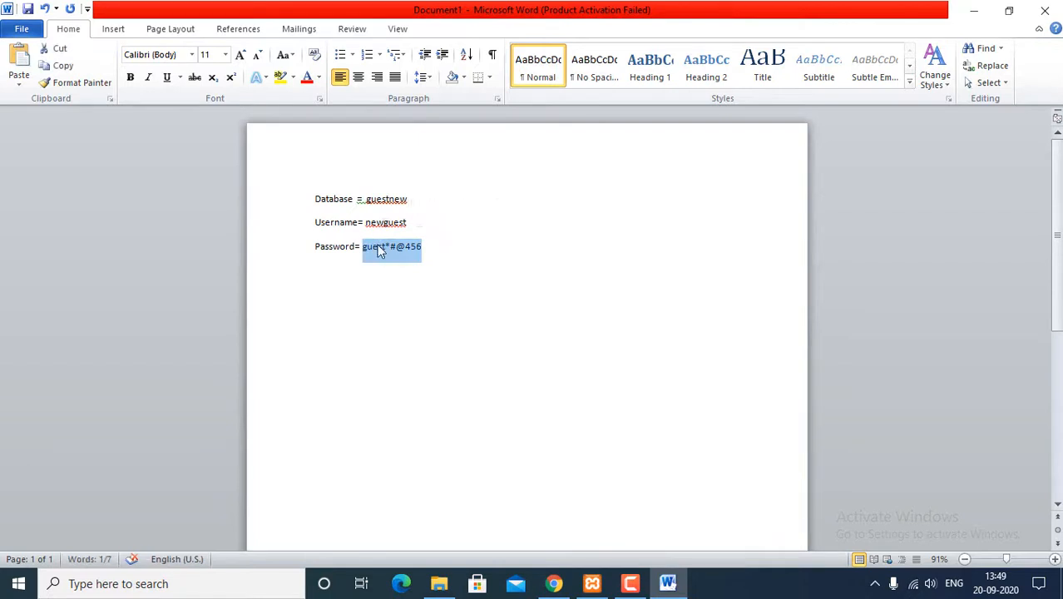
pyautogui.rightClick(379, 249)
pyautogui.click(416, 271)
pyautogui.click(553, 583)
# Step: Paste the password into both password fields and create the newgues database user
pyautogui.click(321, 385)
pyautogui.rightClick(100, 373)
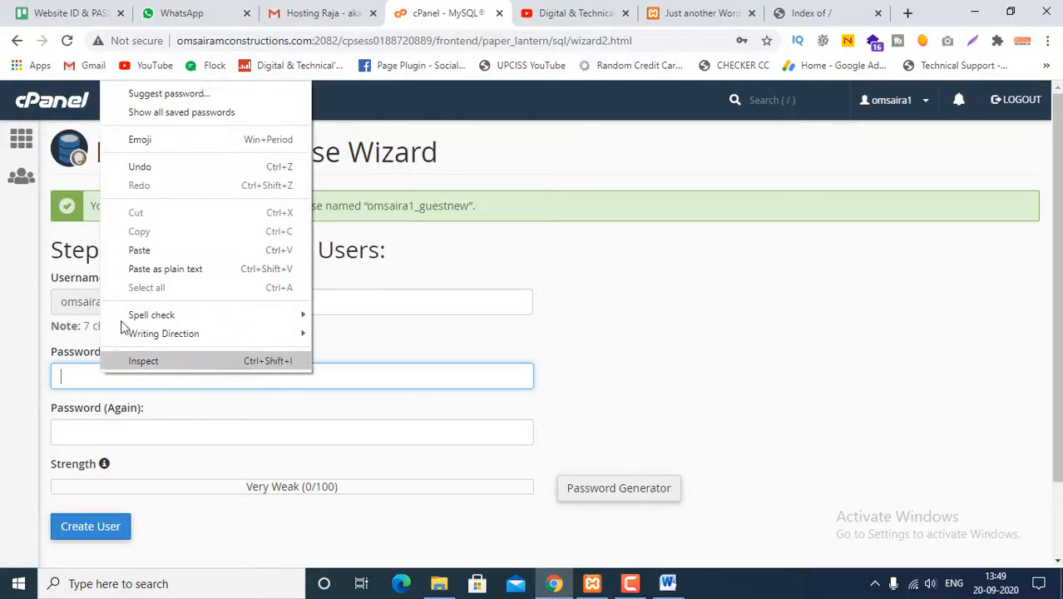
pyautogui.click(149, 249)
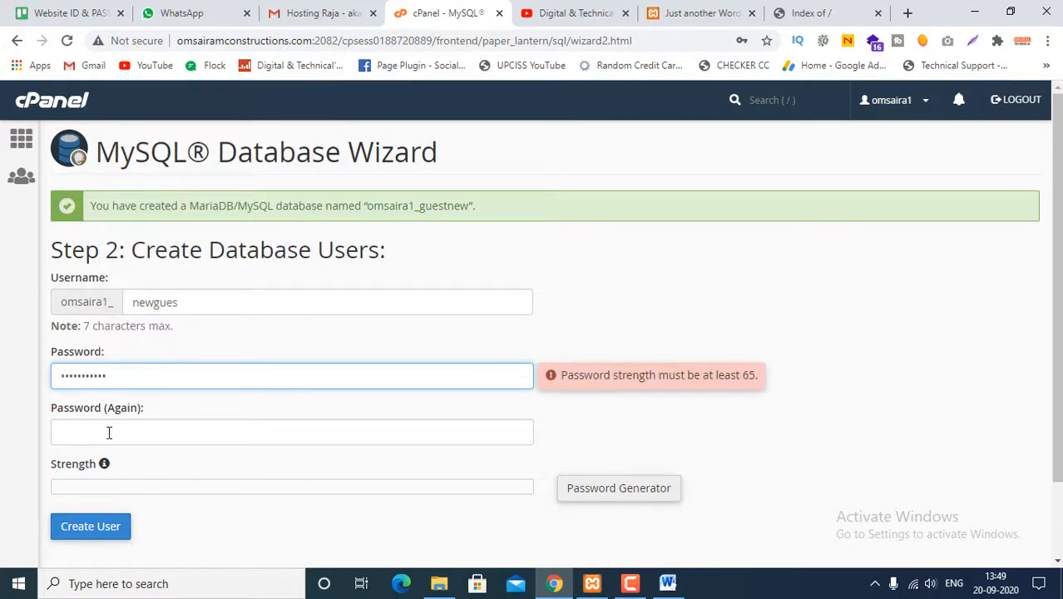
pyautogui.rightClick(108, 433)
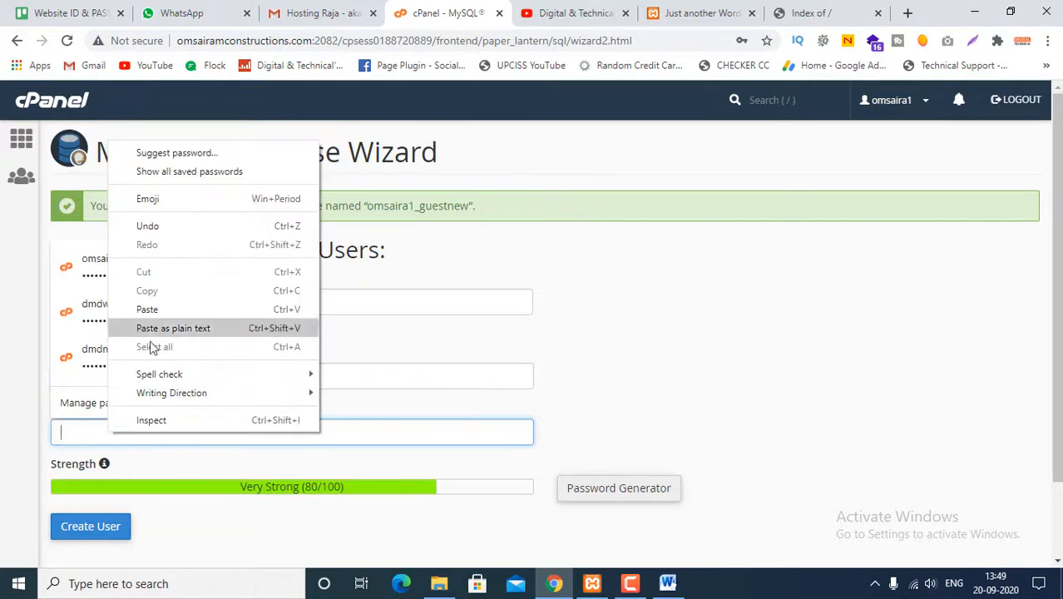
pyautogui.click(165, 308)
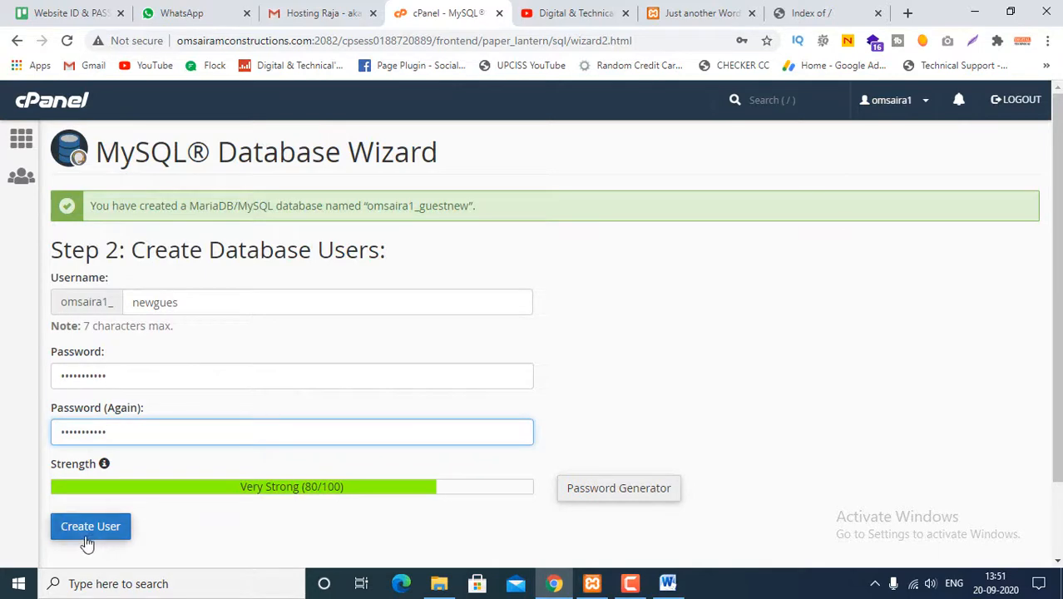
pyautogui.click(88, 527)
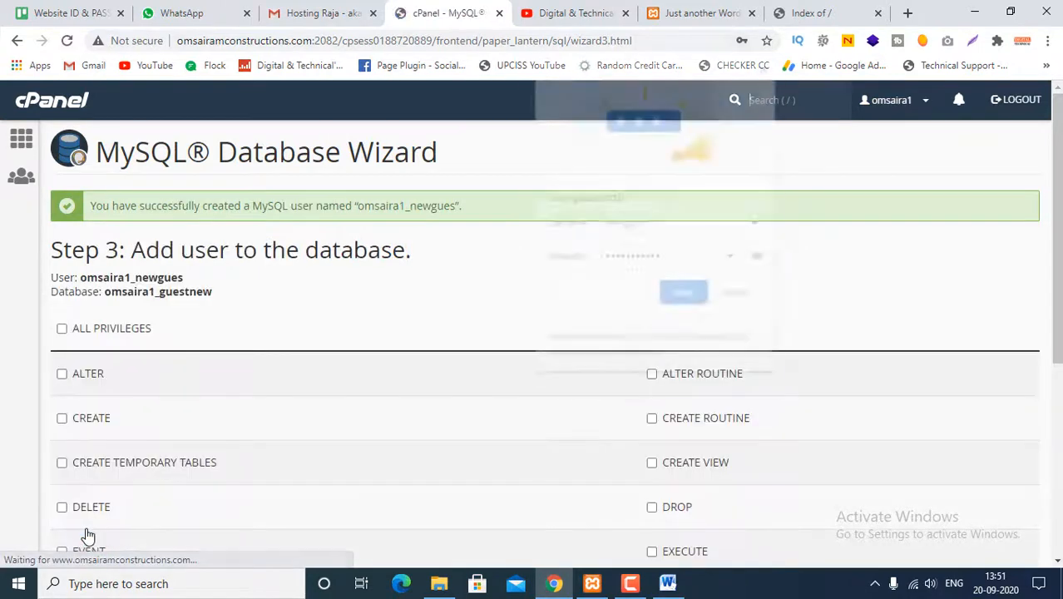
# Step: Grant the newgues user ALL PRIVILEGES on the guestnew database and submit
pyautogui.click(62, 329)
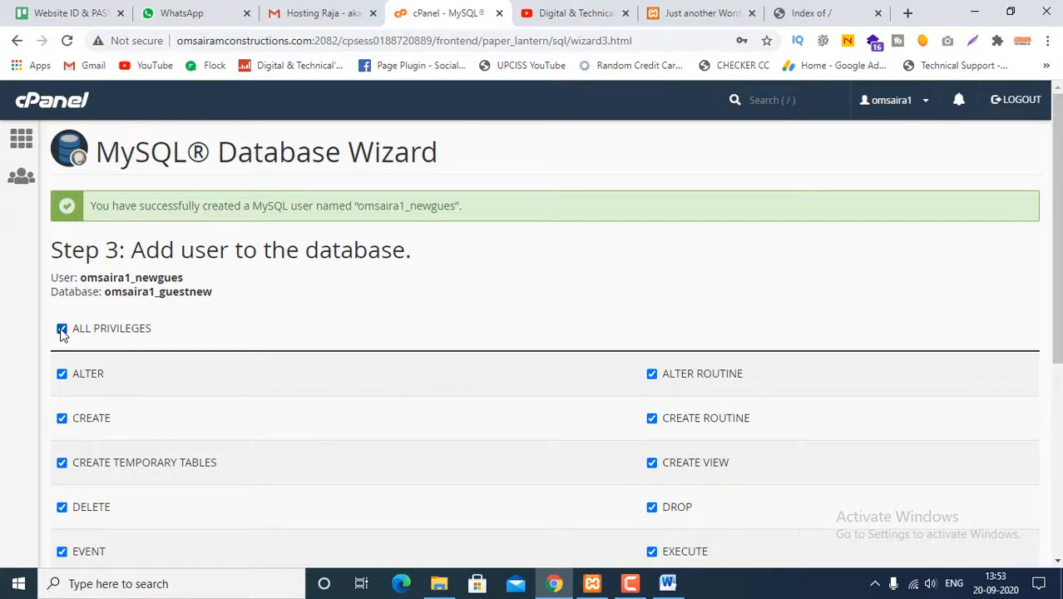
pyautogui.scroll(-5, 62, 332)
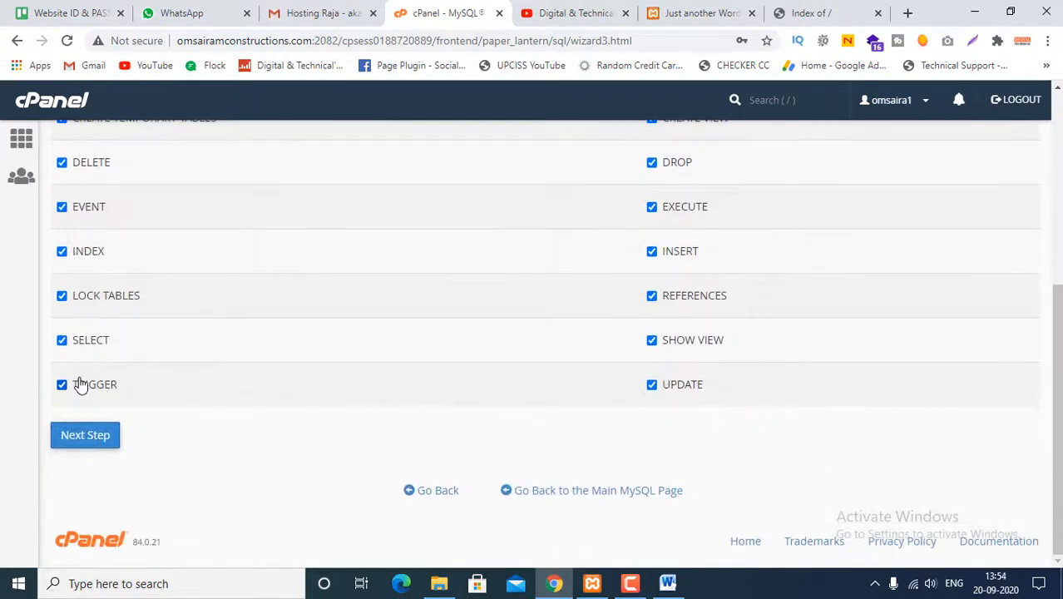
pyautogui.click(84, 441)
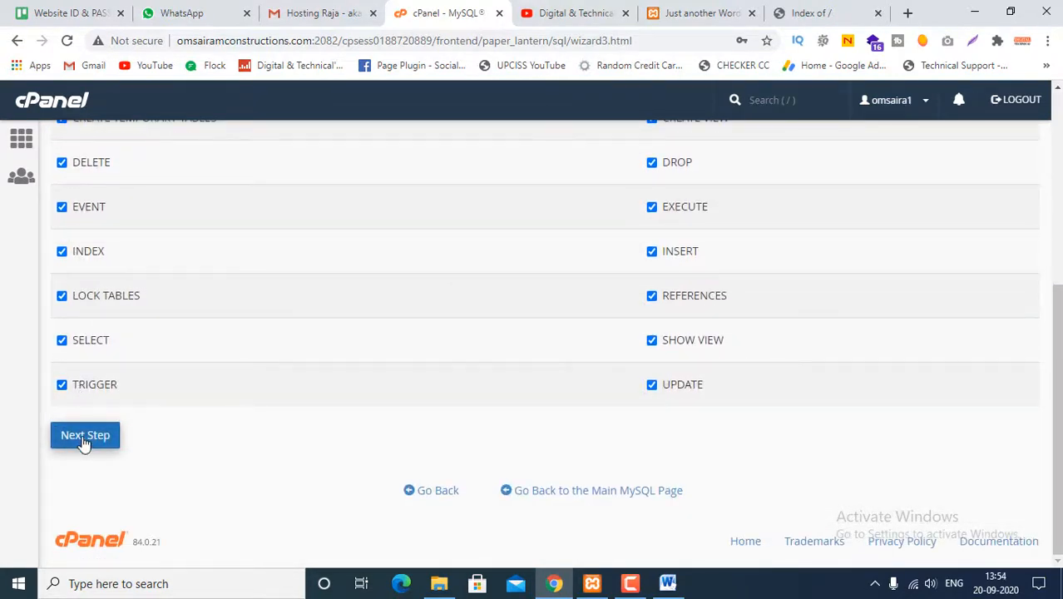
pyautogui.click(84, 440)
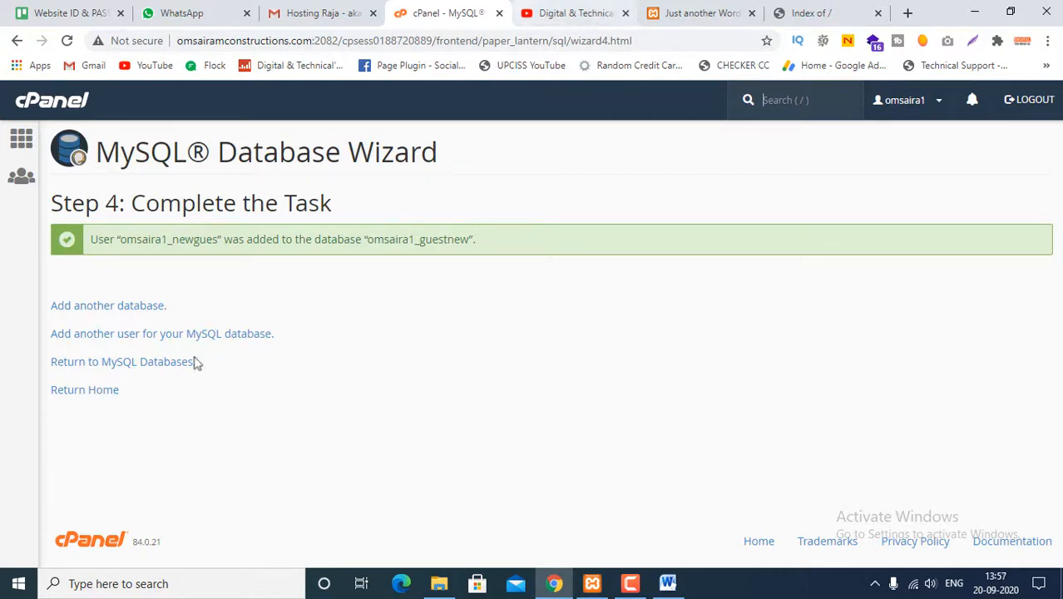
# Step: Load localhost in a new tab and go to the XAMPP phpMyAdmin
pyautogui.click(683, 14)
pyautogui.click(807, 14)
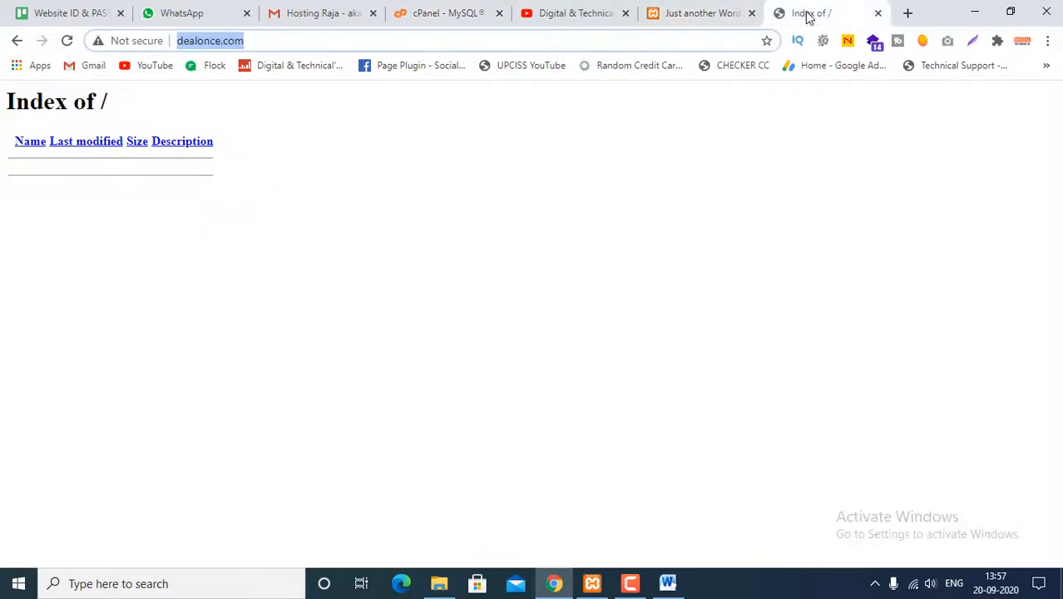
pyautogui.click(906, 15)
pyautogui.write('localhost')
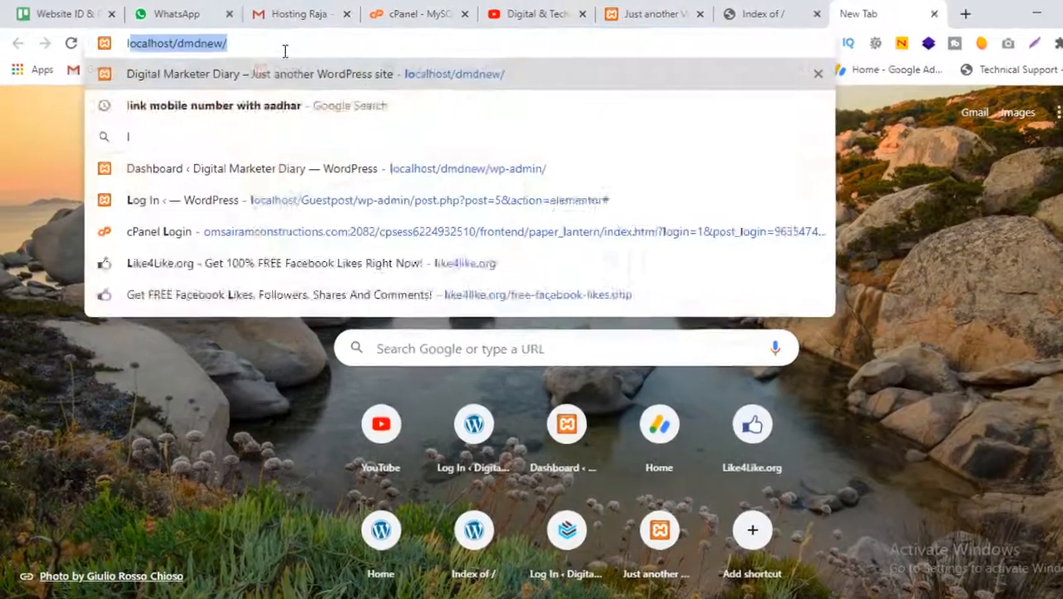
pyautogui.press('Return')
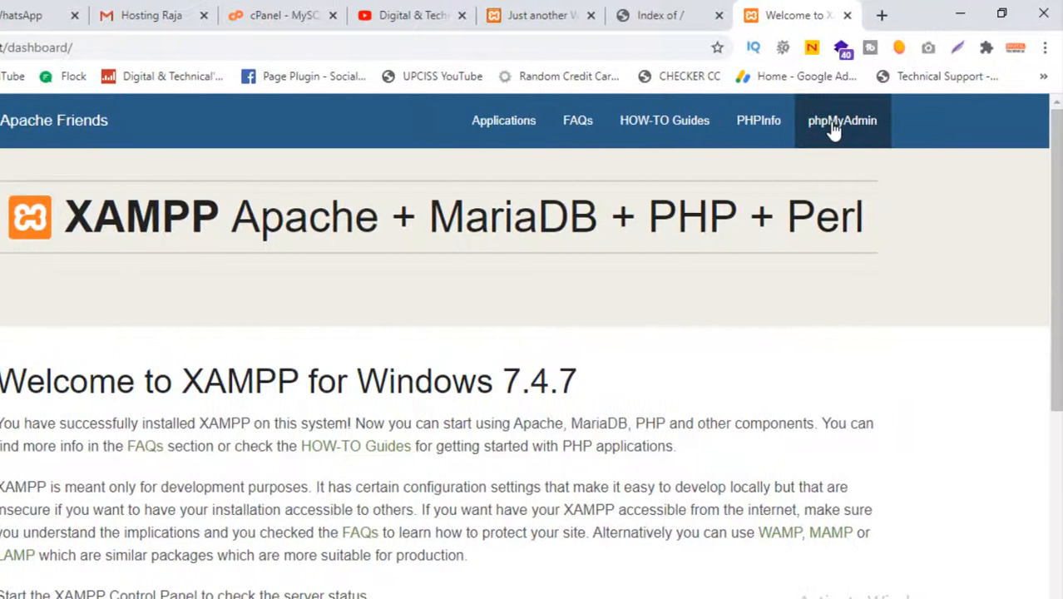
pyautogui.click(833, 127)
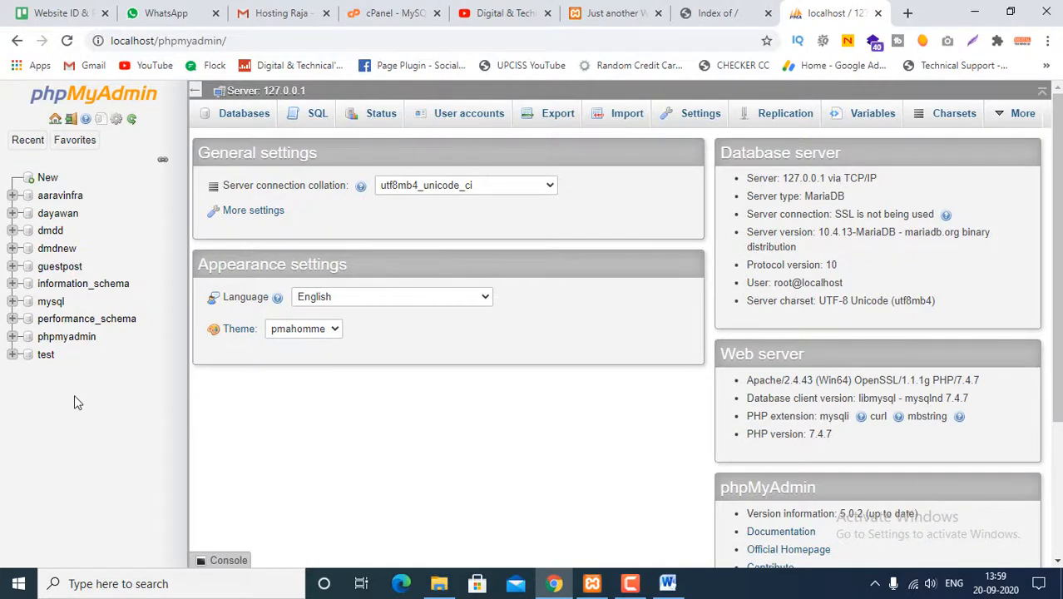
# Step: Export the local guestpost database as SQL and reveal guestpost.sql in the Downloads folder
pyautogui.click(607, 12)
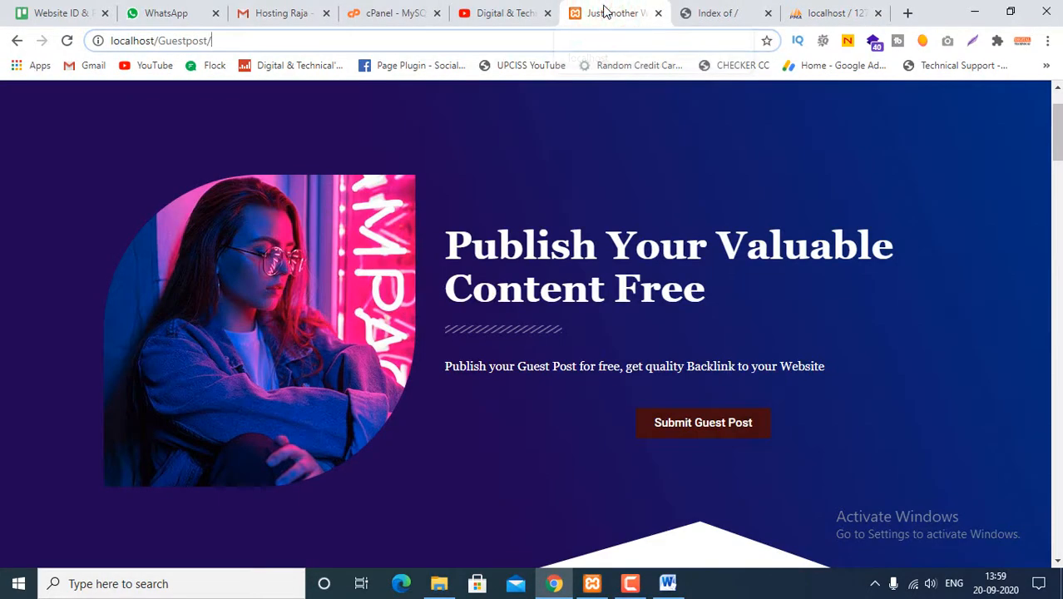
pyautogui.click(819, 10)
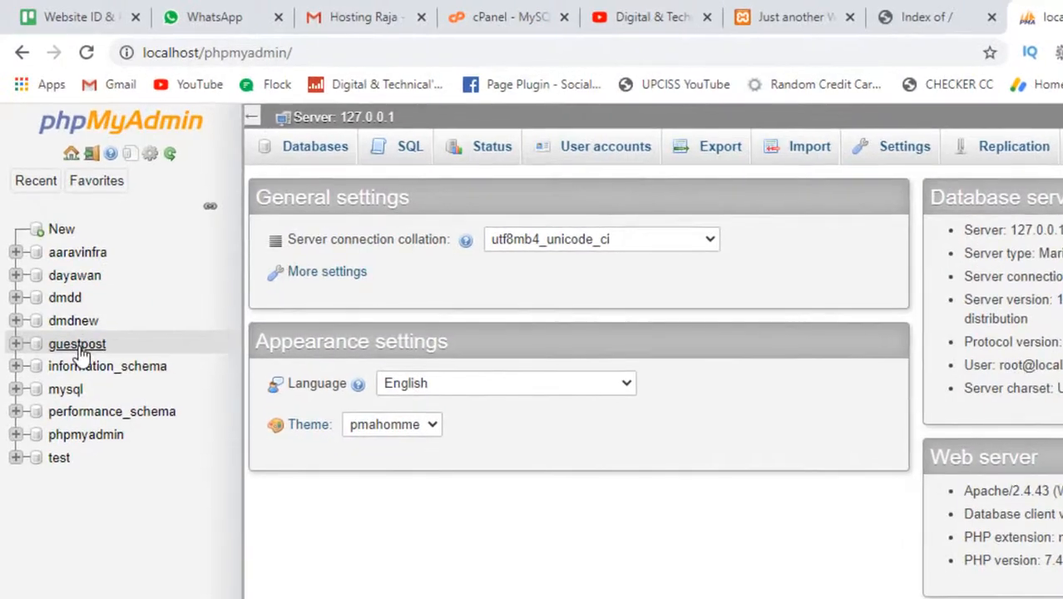
pyautogui.click(78, 346)
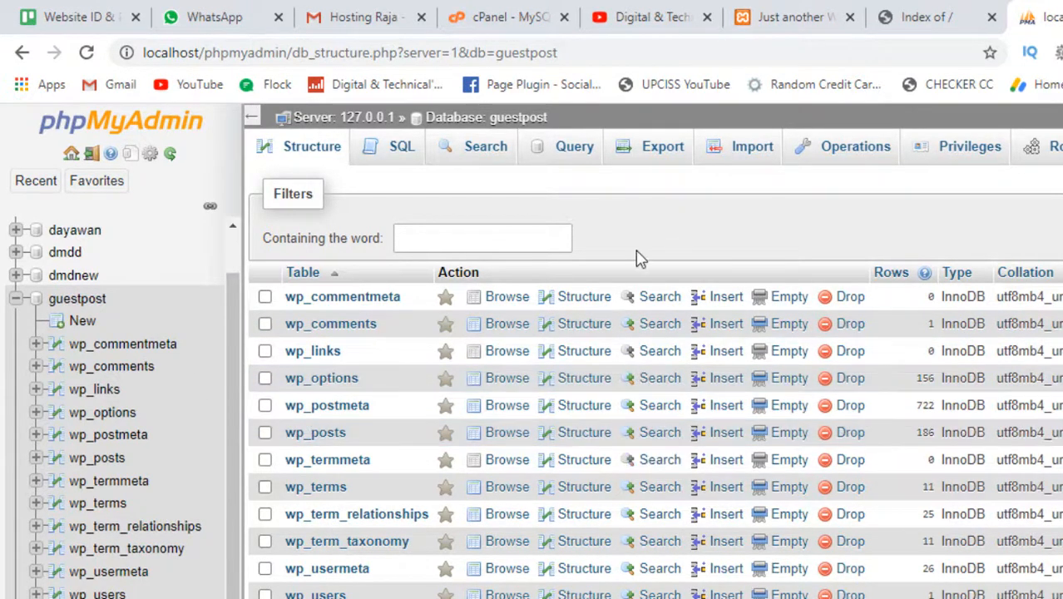
pyautogui.click(666, 155)
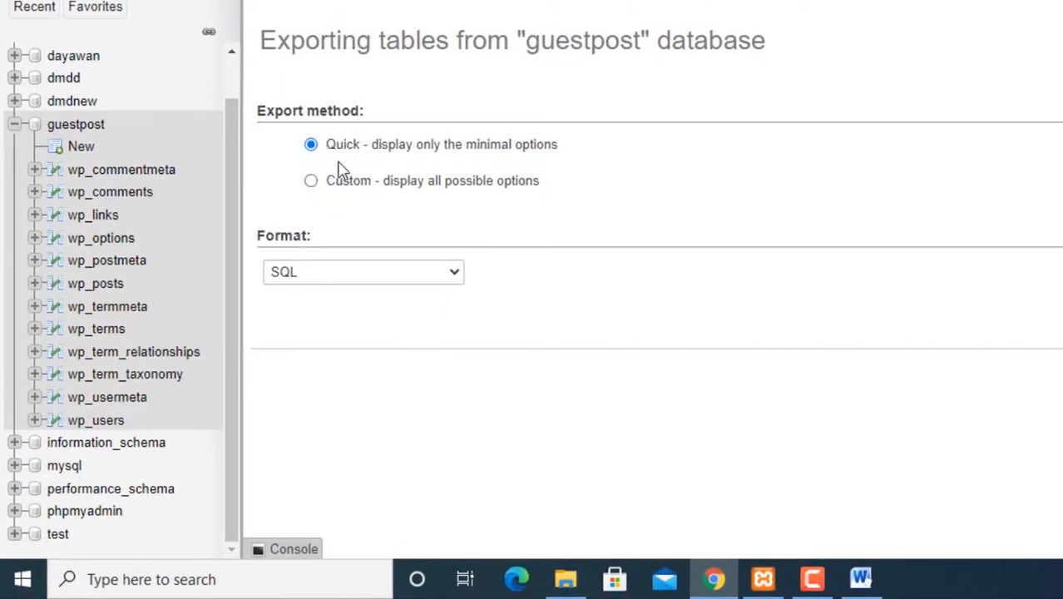
pyautogui.click(1019, 341)
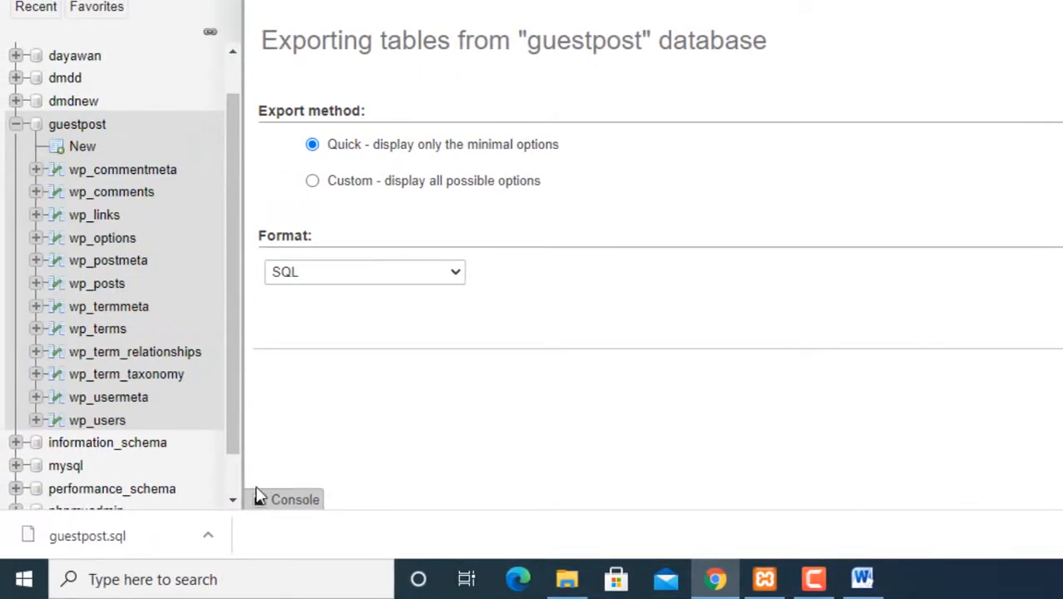
pyautogui.click(208, 541)
pyautogui.click(297, 467)
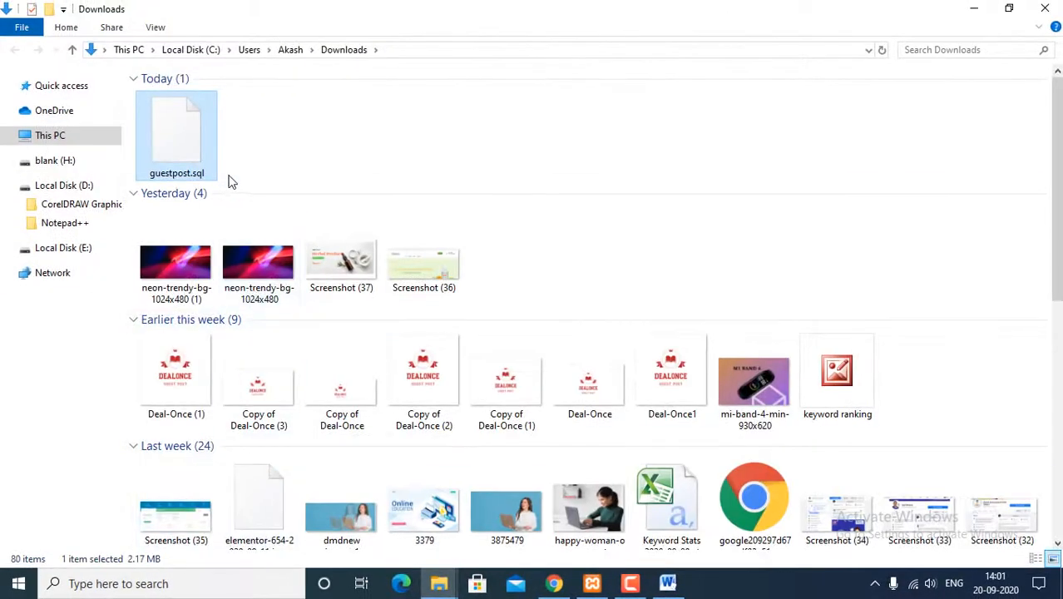
# Step: Open guestpost.sql from Downloads with the Edit with Notepad++ context-menu option
pyautogui.rightClick(192, 131)
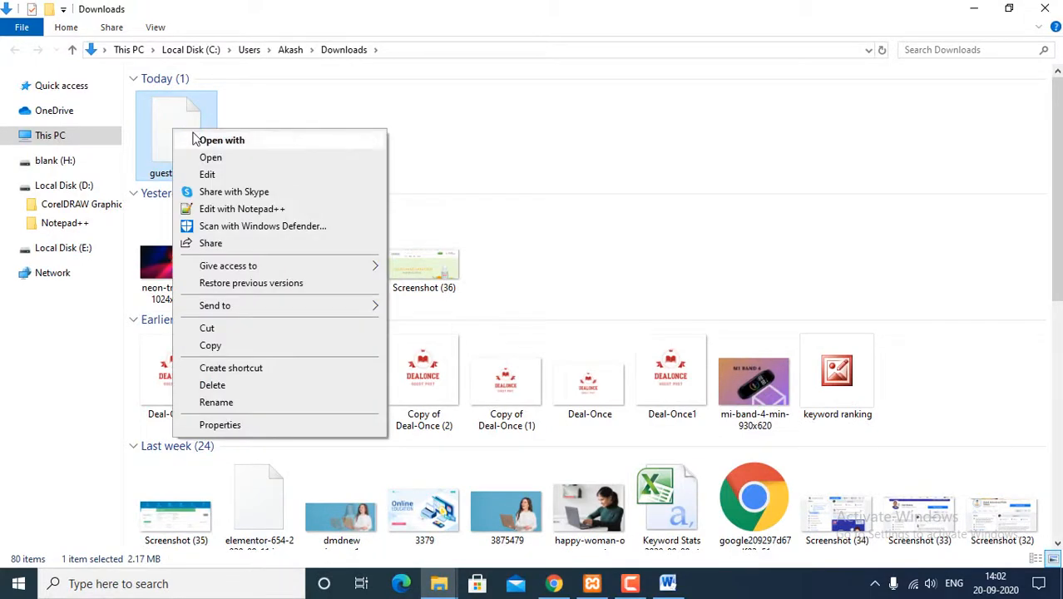
pyautogui.click(239, 209)
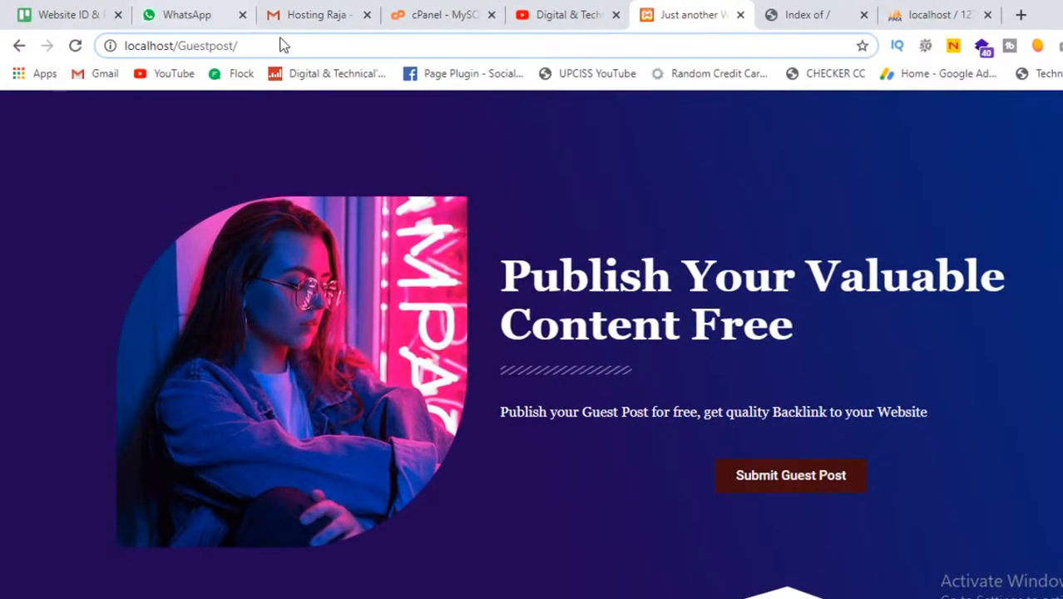
# Step: Check the live dealonce.com page, then return to the local Guestpost site tab
pyautogui.click(251, 42)
pyautogui.click(798, 15)
pyautogui.click(407, 44)
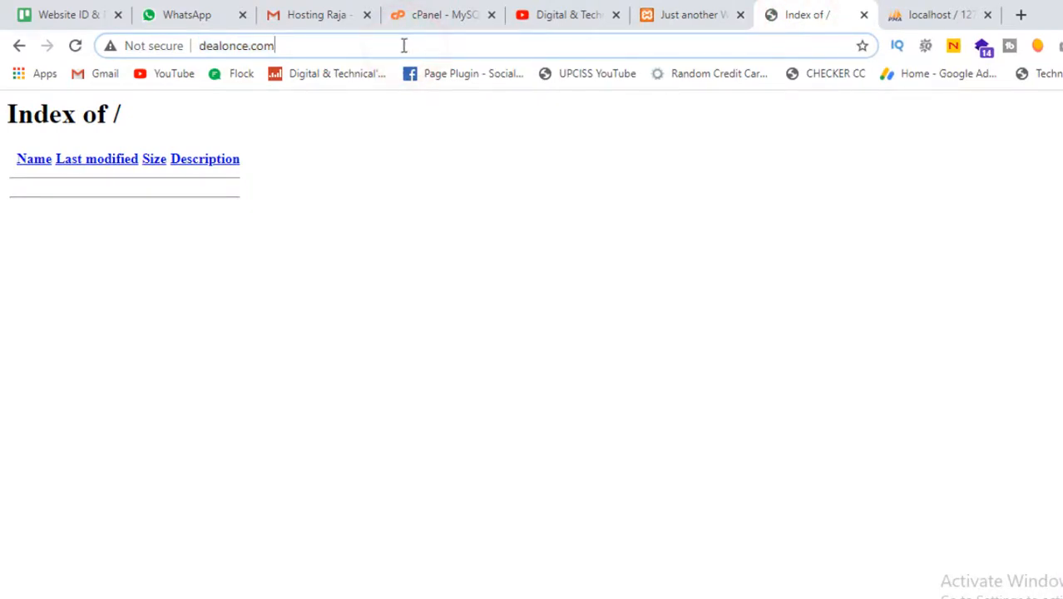
pyautogui.click(676, 15)
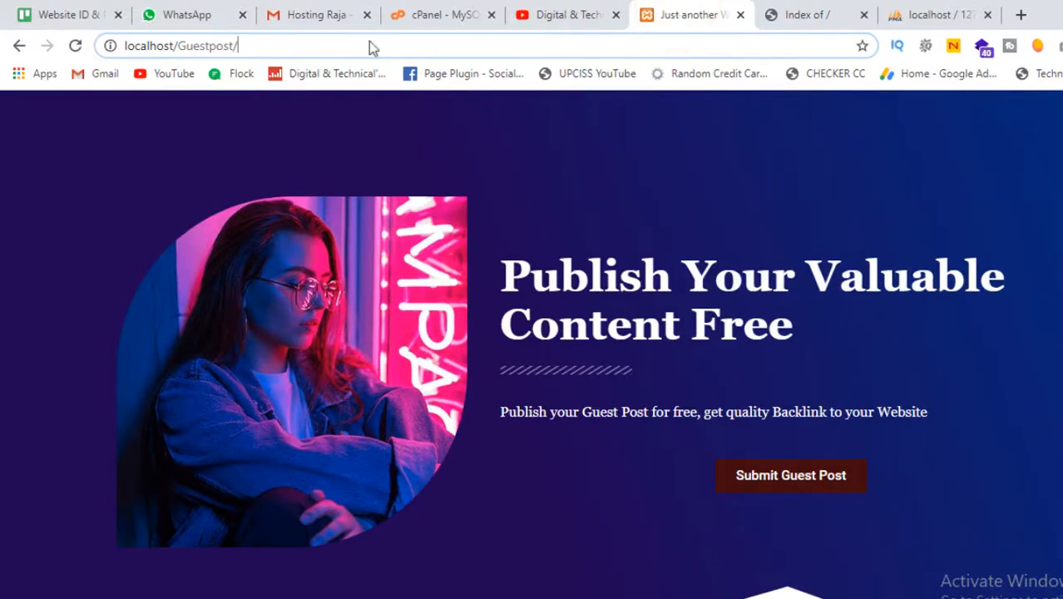
# Step: Copy the address localhost/Guestpost/ and return to guestpost.sql in Notepad++
pyautogui.moveTo(272, 40); pyautogui.dragTo(116, 45)
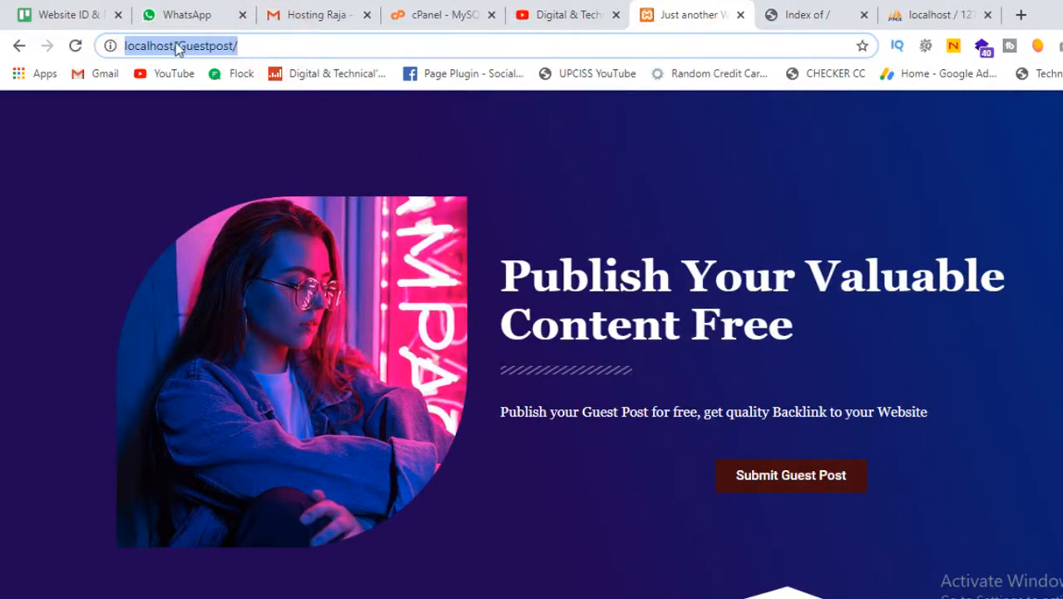
pyautogui.rightClick(184, 48)
pyautogui.click(221, 131)
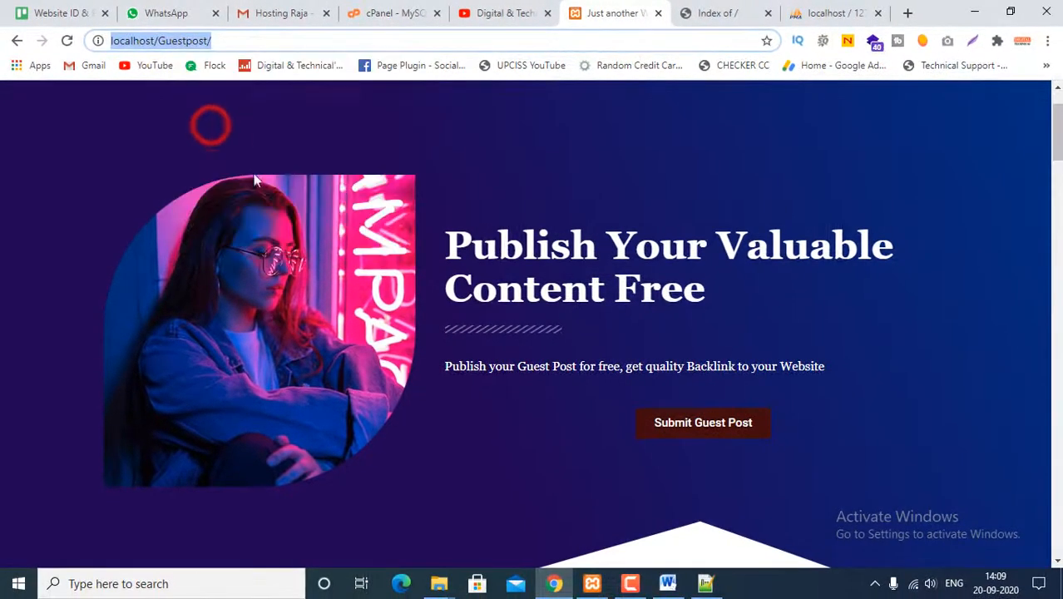
pyautogui.click(704, 590)
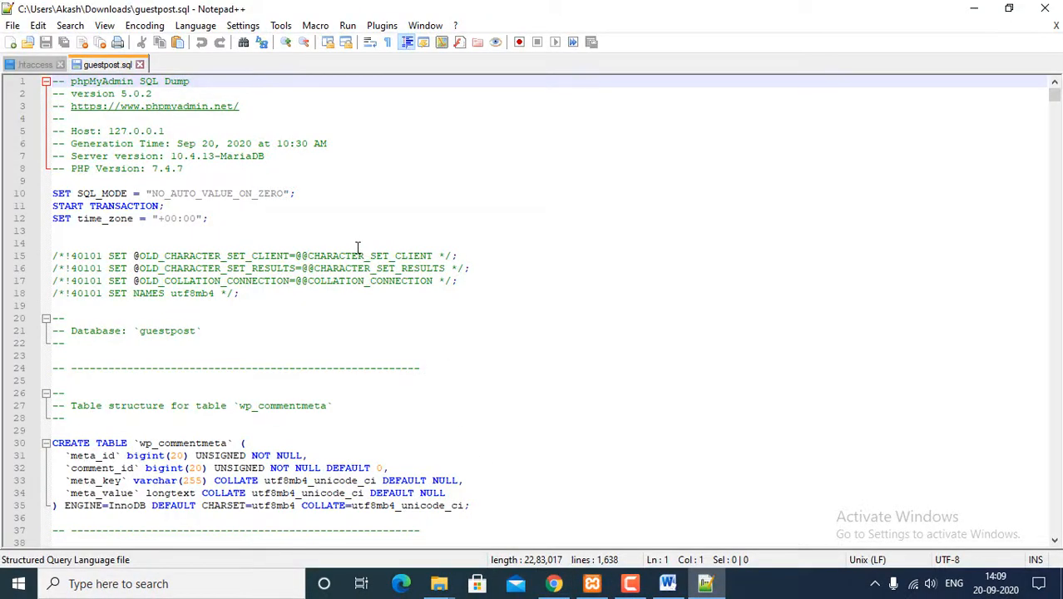
pyautogui.click(377, 191)
pyautogui.hotkey('ctrl', 'f')
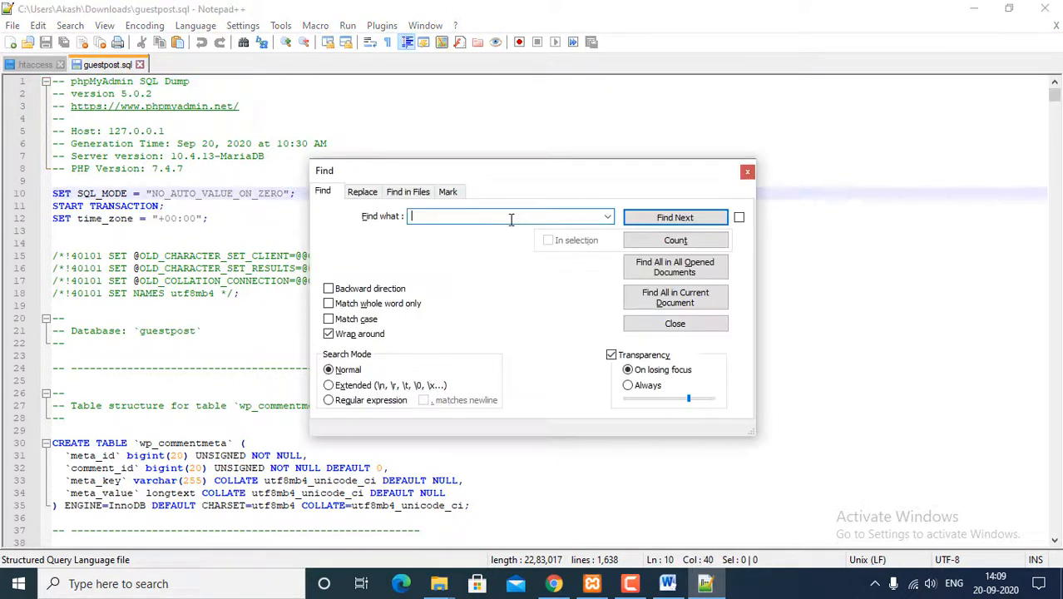
pyautogui.click(362, 192)
pyautogui.click(441, 216)
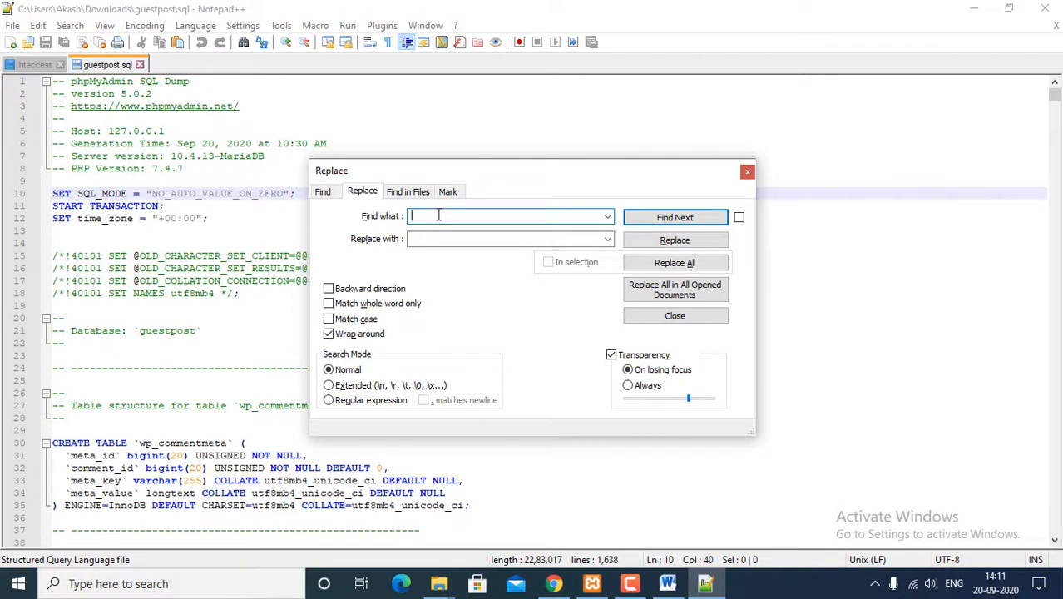
pyautogui.rightClick(437, 215)
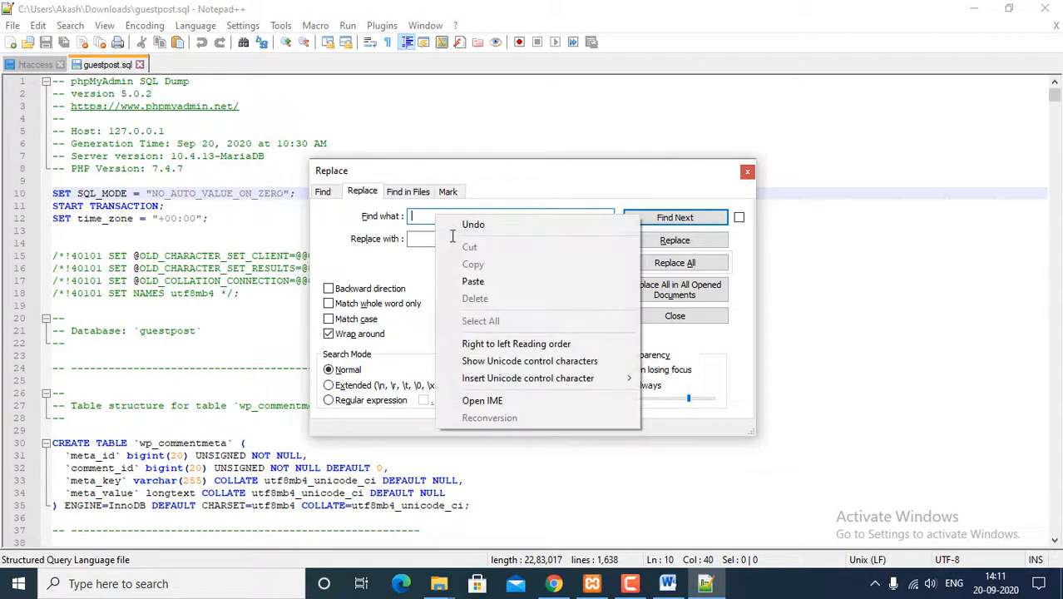
pyautogui.click(474, 282)
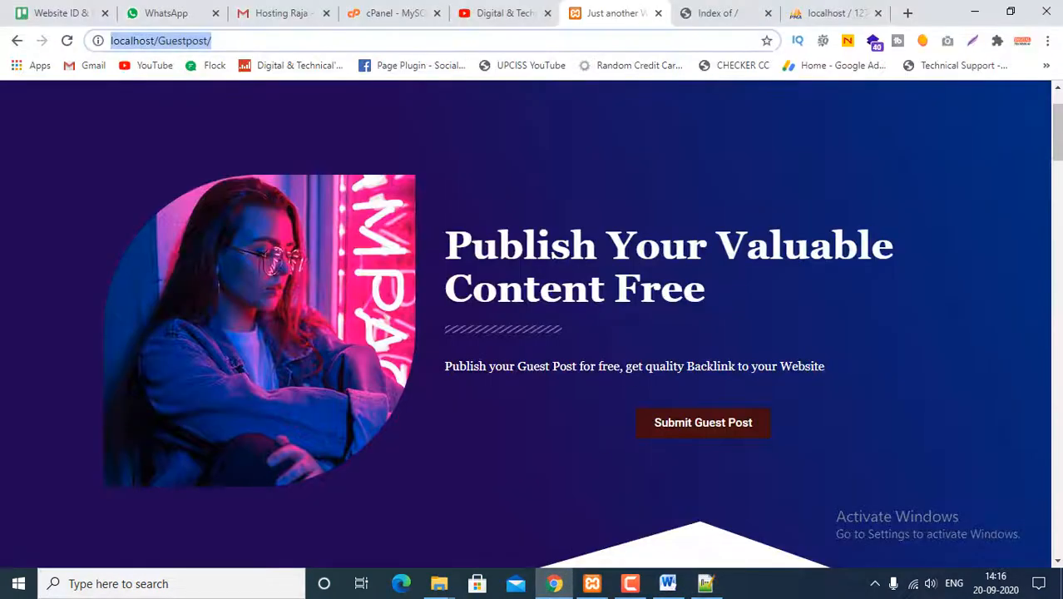
pyautogui.click(725, 12)
pyautogui.moveTo(259, 39); pyautogui.dragTo(172, 40)
pyautogui.hotkey('alt', 'Tab')
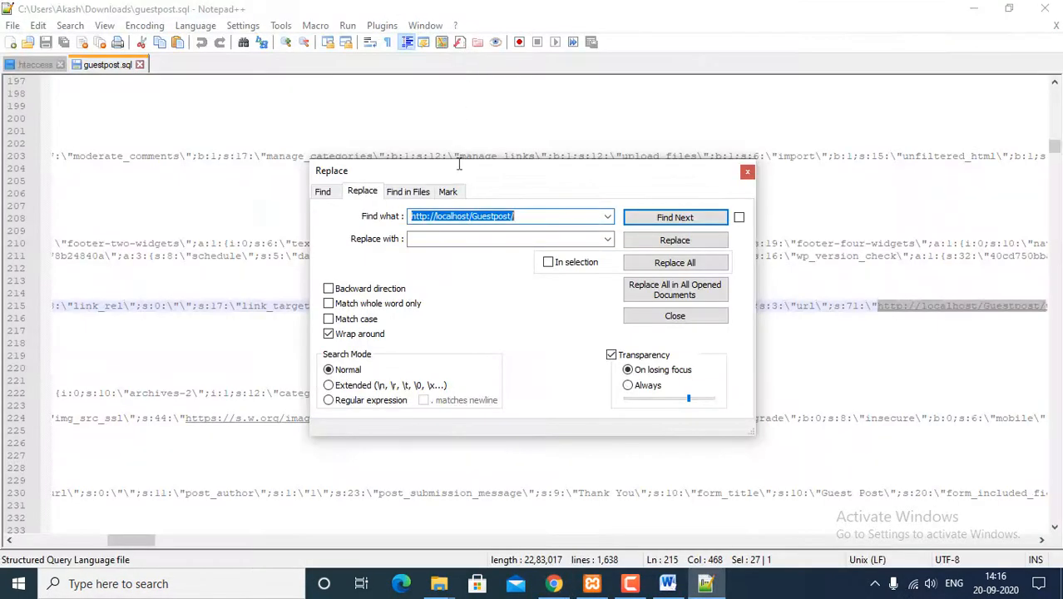
pyautogui.click(456, 238)
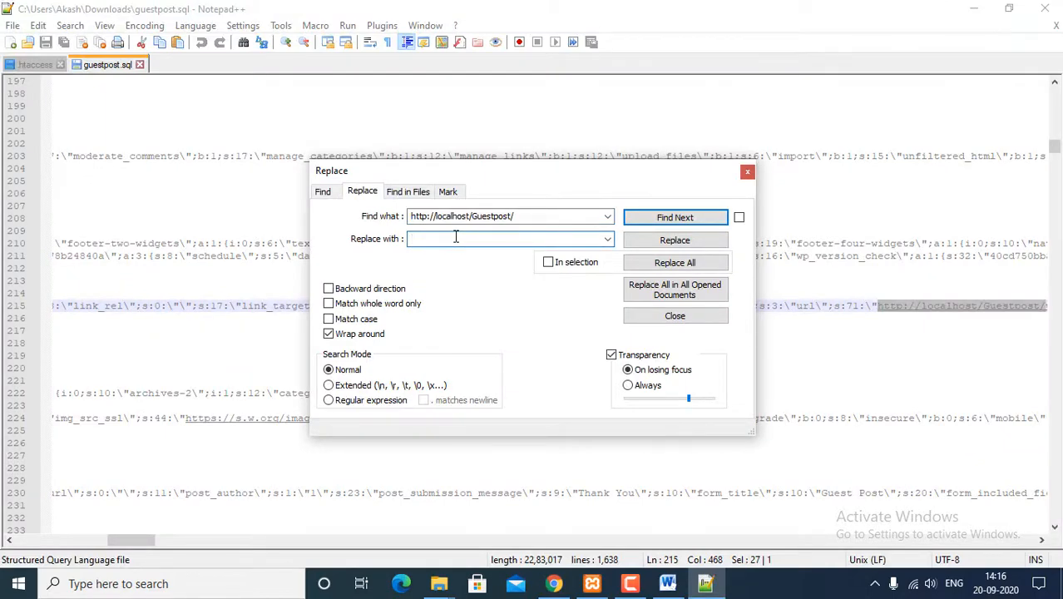
pyautogui.hotkey('ctrl', 'v')
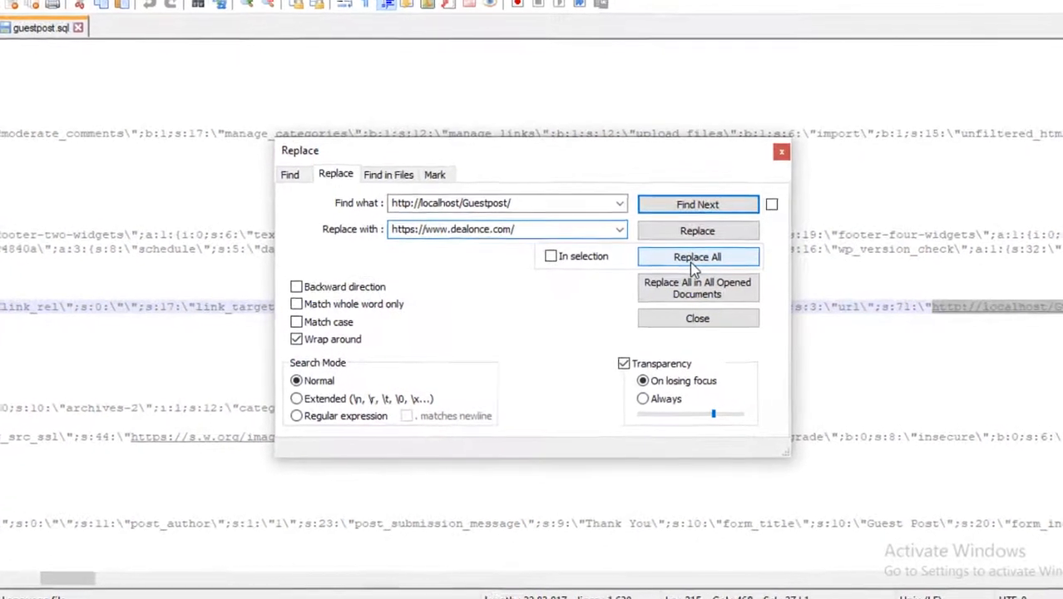
pyautogui.click(692, 258)
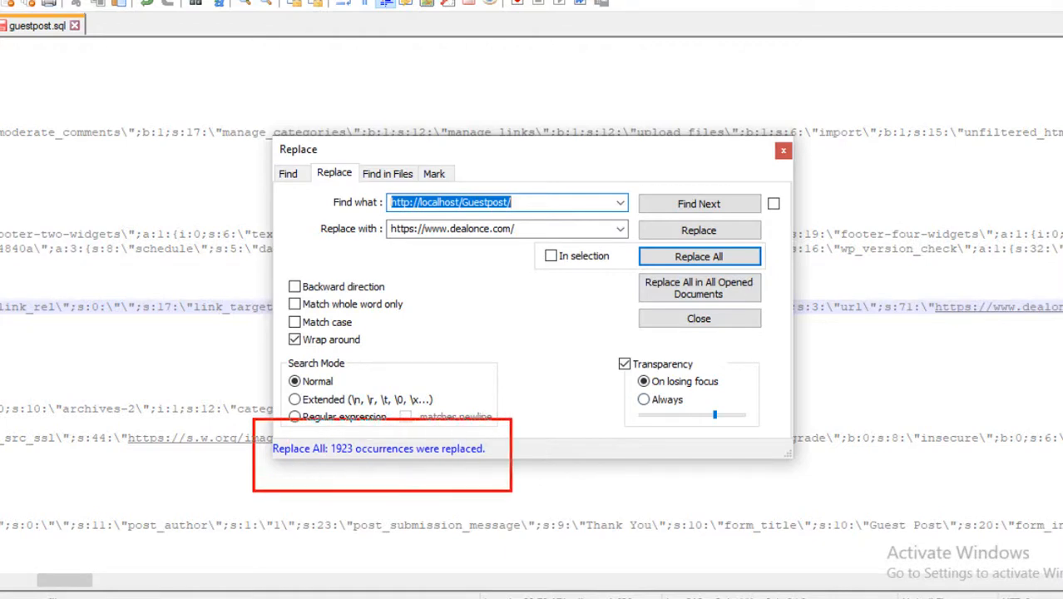
# Step: Close the Replace window and save guestpost.sql
pyautogui.click(782, 152)
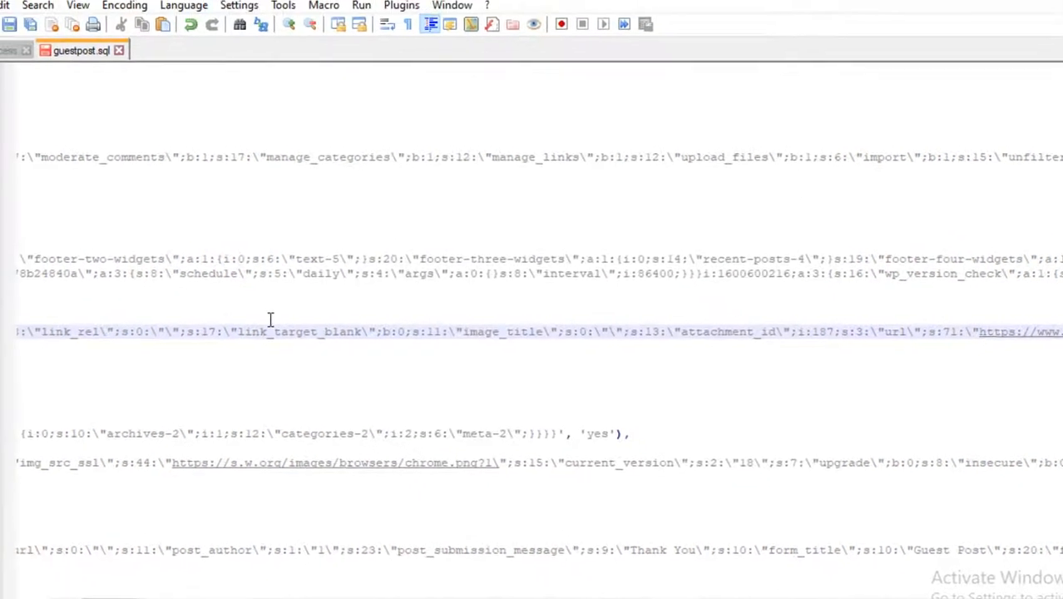
pyautogui.click(14, 29)
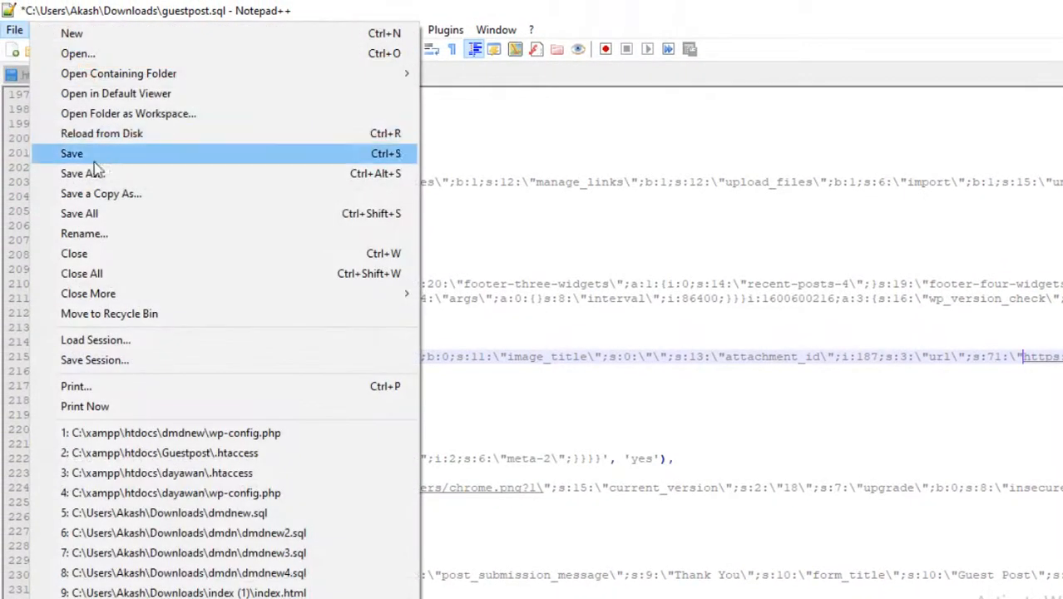
pyautogui.click(101, 158)
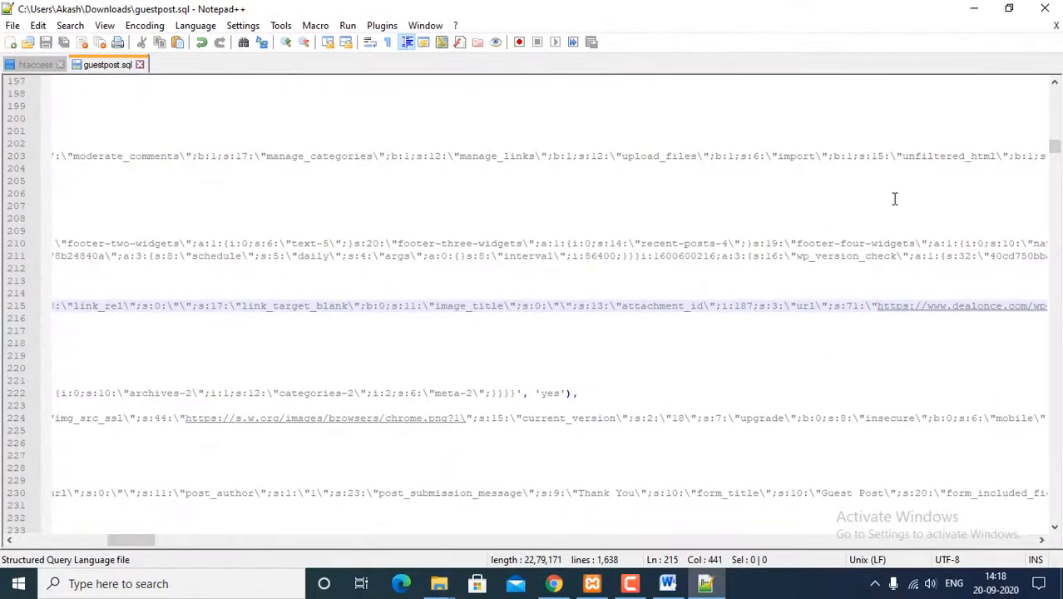
# Step: Close Notepad++ and bring Chrome back to the front
pyautogui.click(1045, 9)
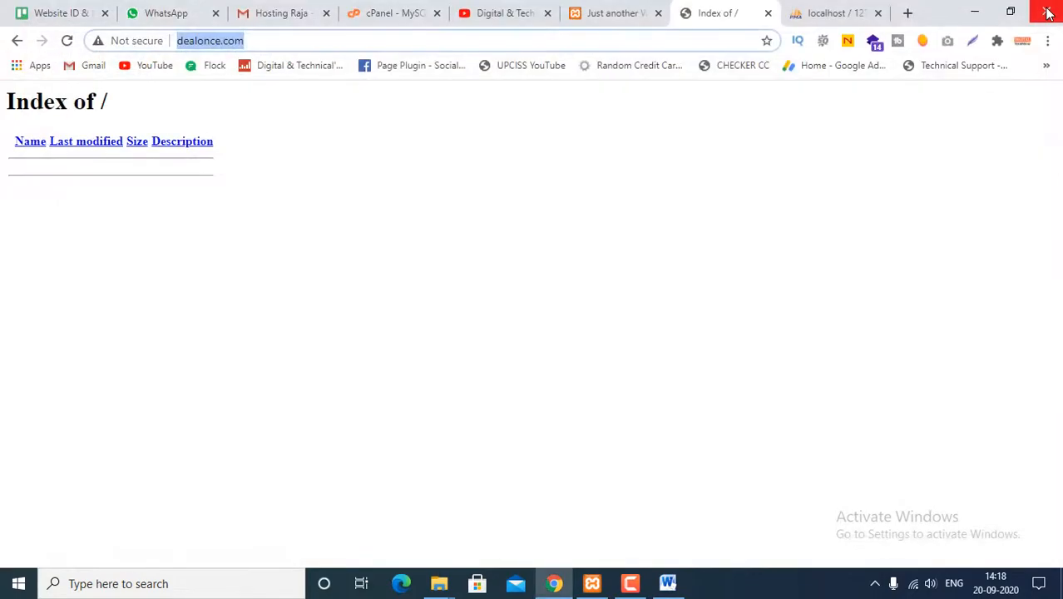
pyautogui.moveTo(441, 582)
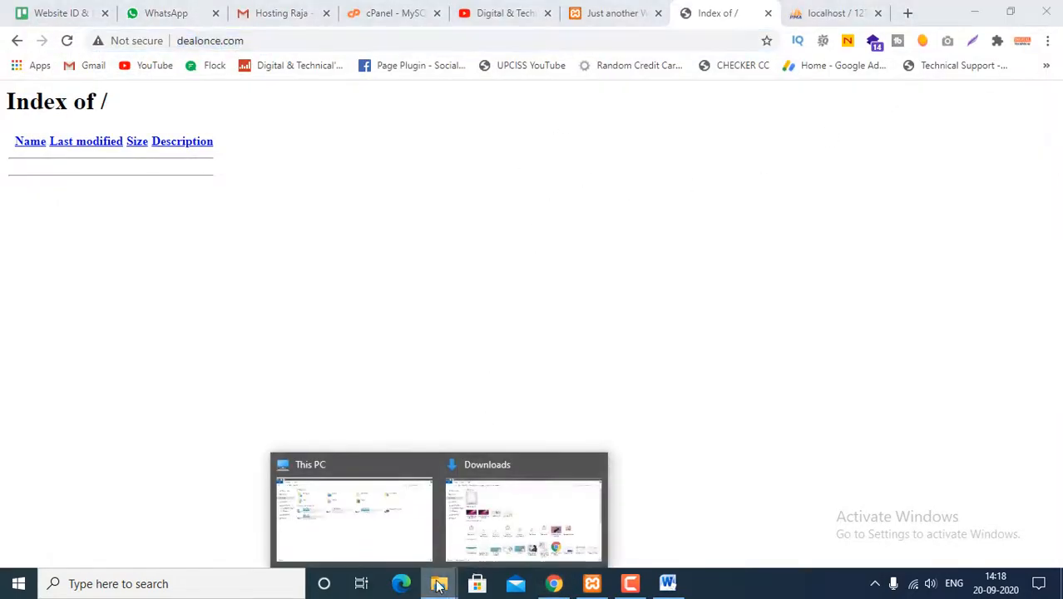
pyautogui.click(507, 496)
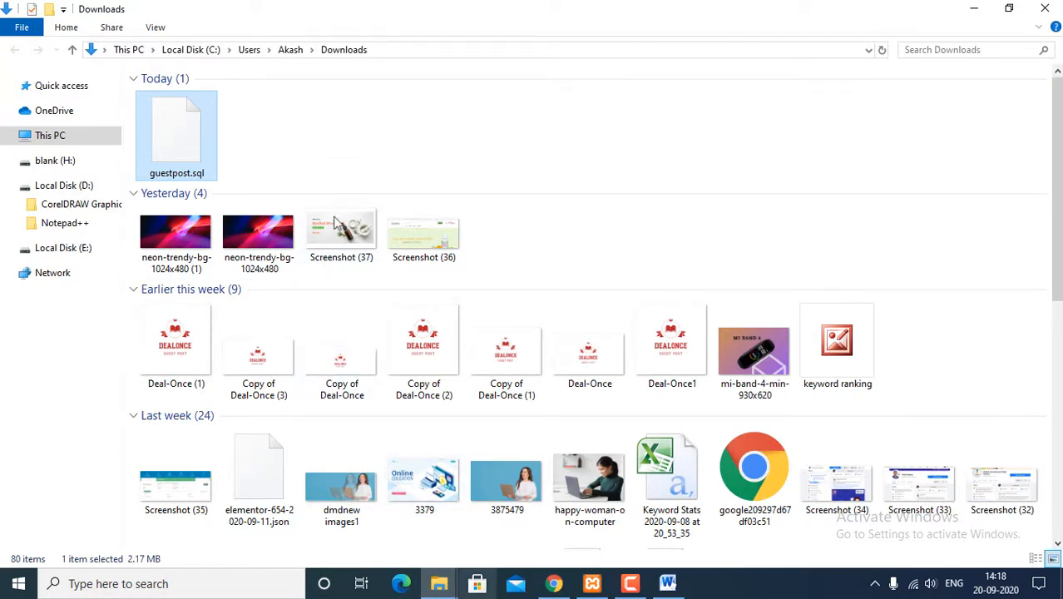
pyautogui.moveTo(553, 583)
pyautogui.click(540, 551)
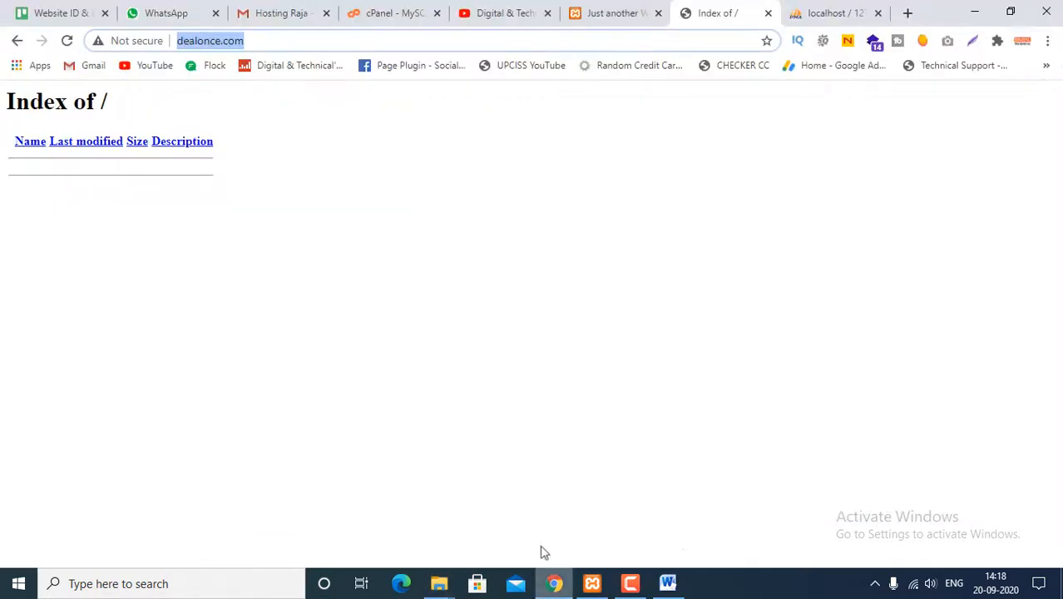
# Step: Go to the cPanel home page and launch phpMyAdmin
pyautogui.click(389, 12)
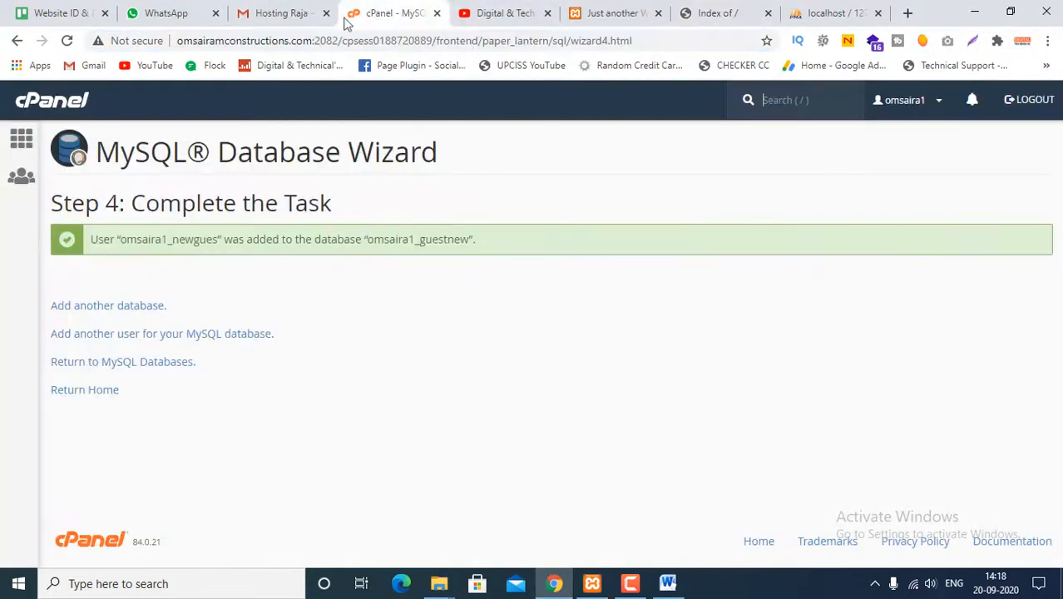
pyautogui.click(47, 104)
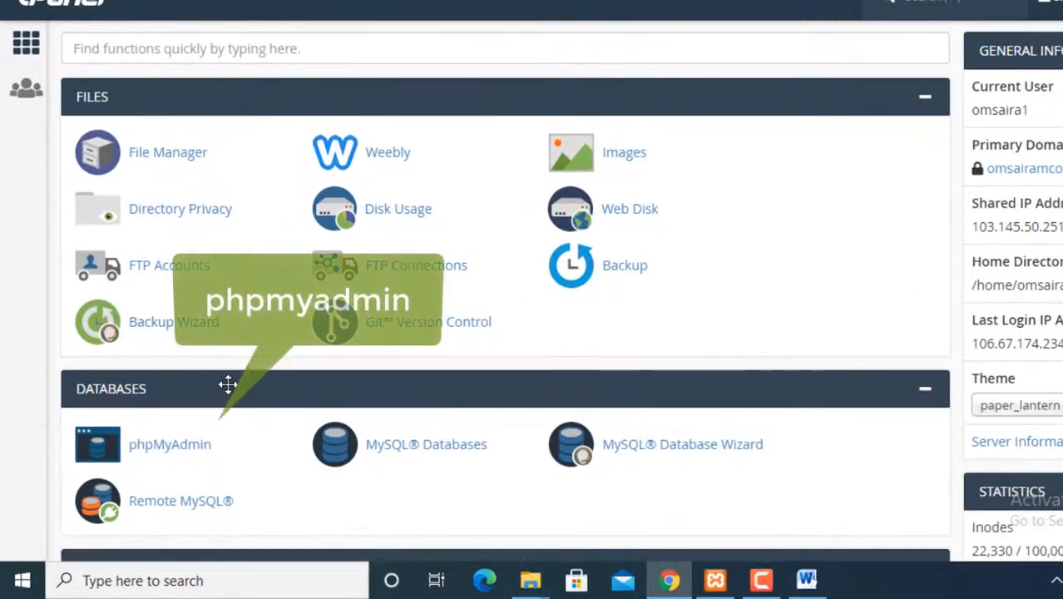
pyautogui.click(166, 451)
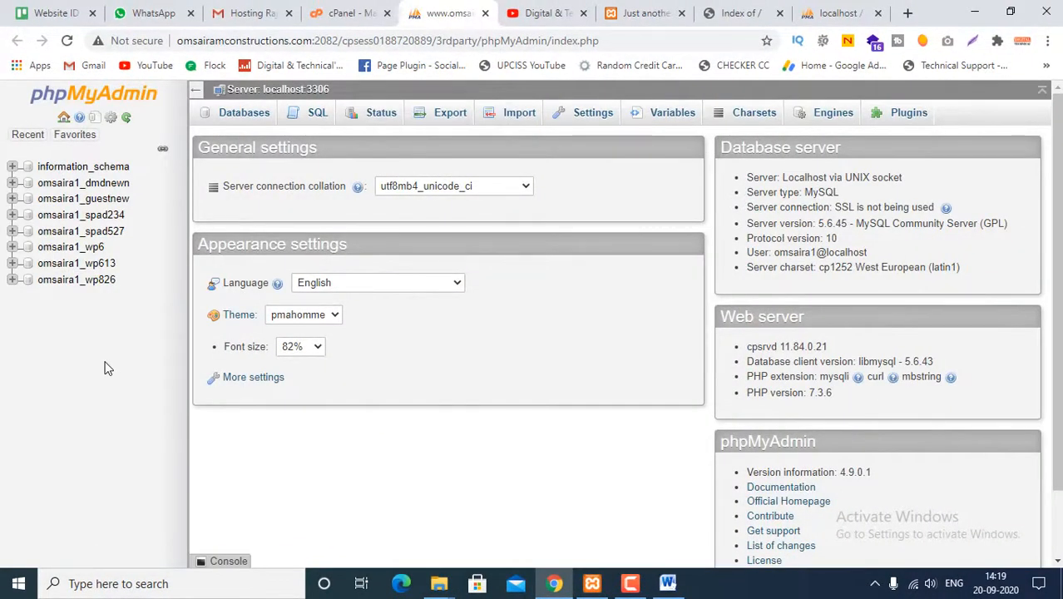
# Step: Look up and select the database name guestnew in the Word notes
pyautogui.click(667, 584)
pyautogui.click(425, 204)
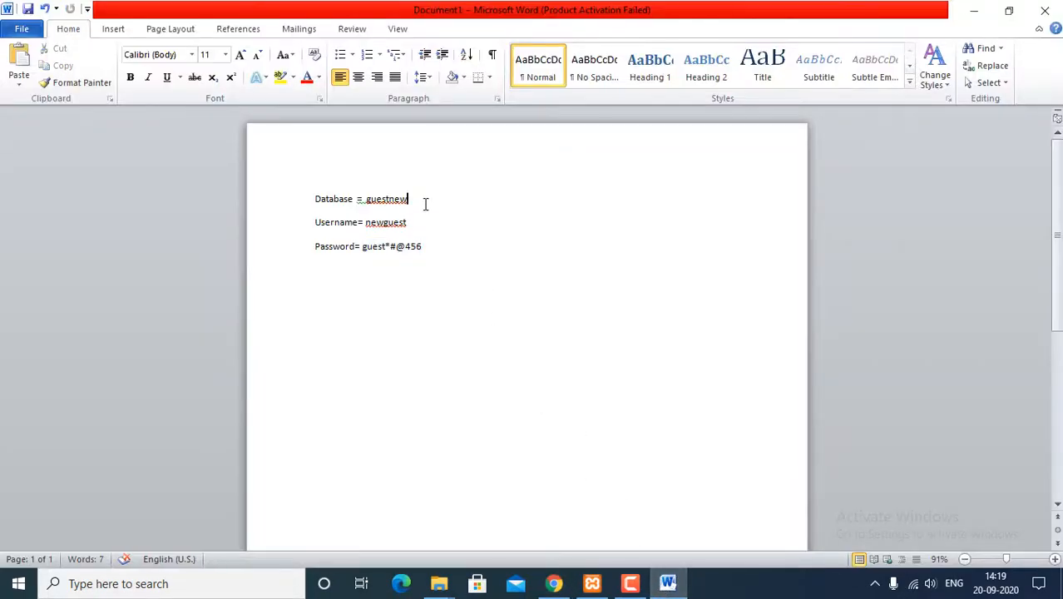
pyautogui.moveTo(425, 203); pyautogui.dragTo(367, 200)
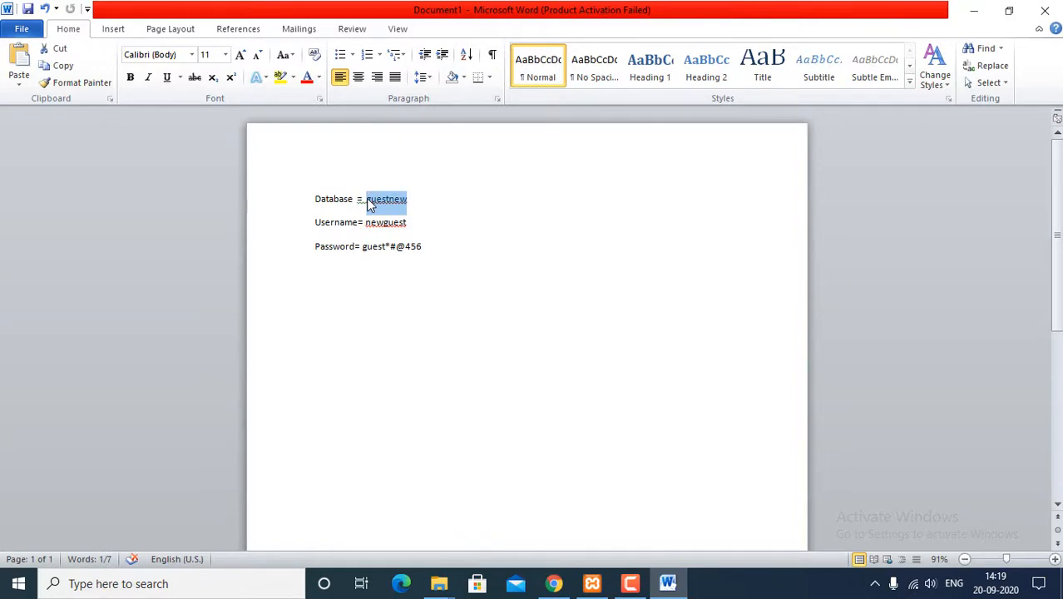
# Step: Open omsaira1_guestnew in phpMyAdmin and go to its Import page
pyautogui.click(553, 585)
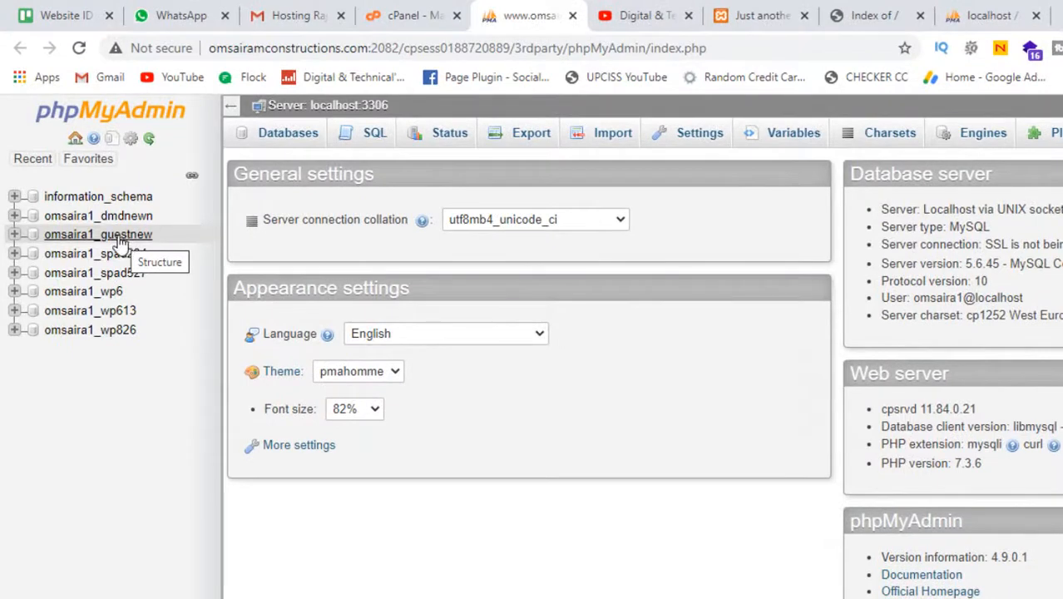
pyautogui.click(124, 236)
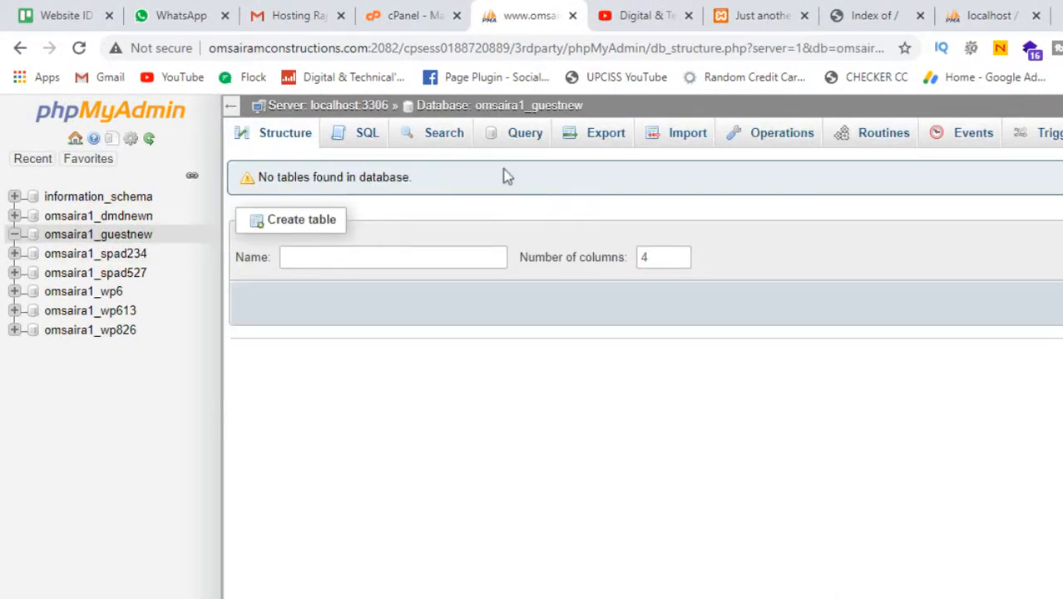
pyautogui.click(686, 141)
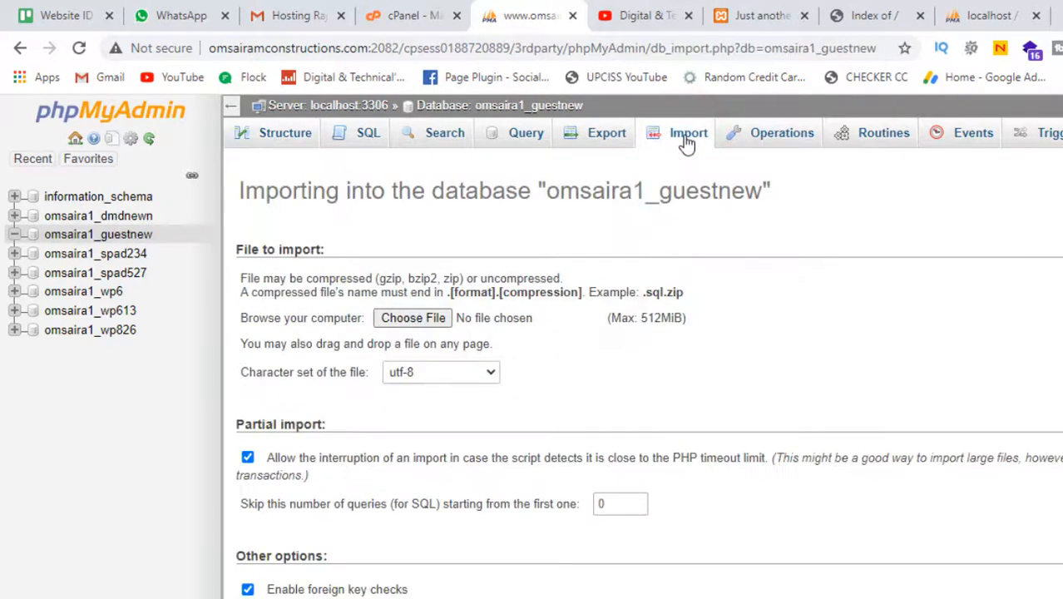
# Step: Choose guestpost.sql from Downloads and run the import into omsaira1_guestnew
pyautogui.click(422, 326)
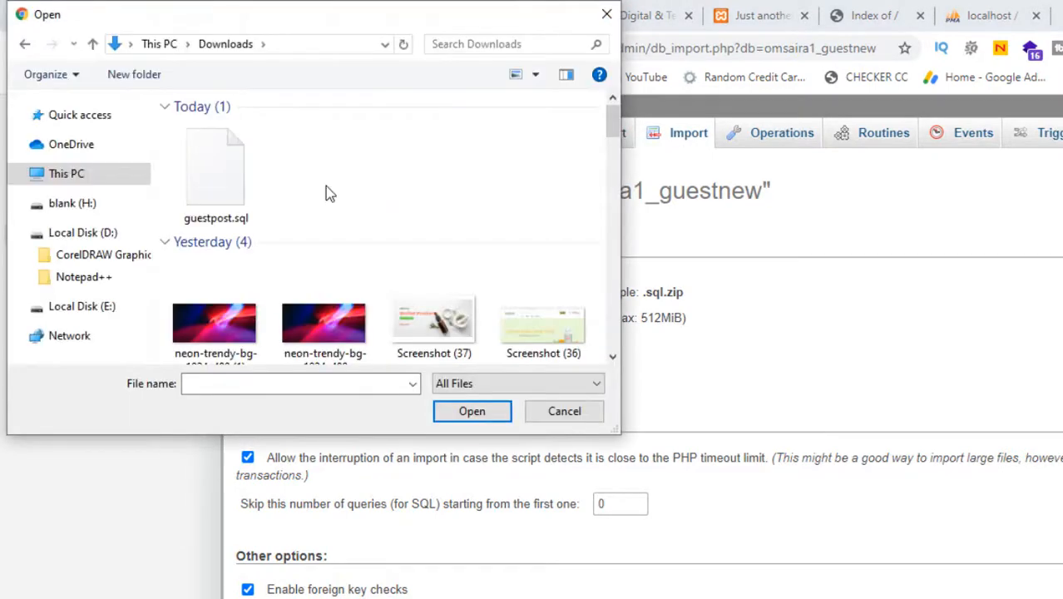
pyautogui.click(230, 184)
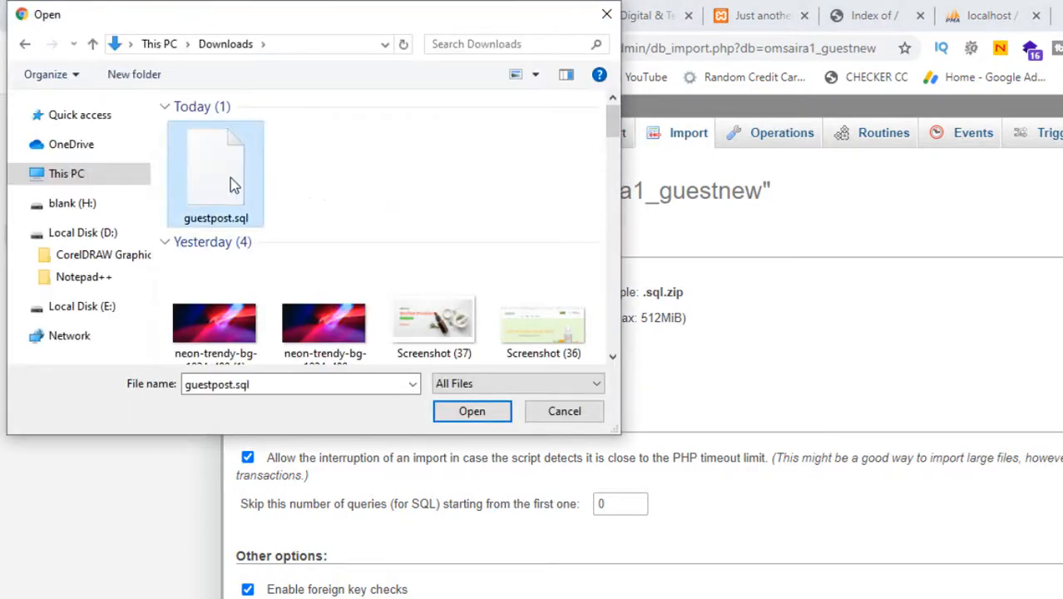
pyautogui.click(471, 411)
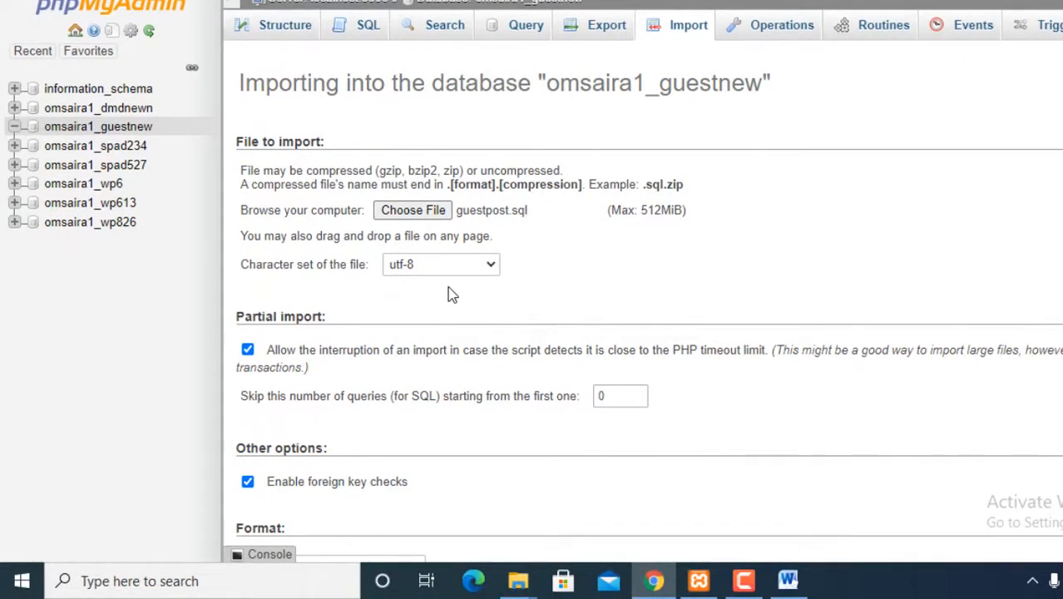
pyautogui.scroll(-3, 449, 293)
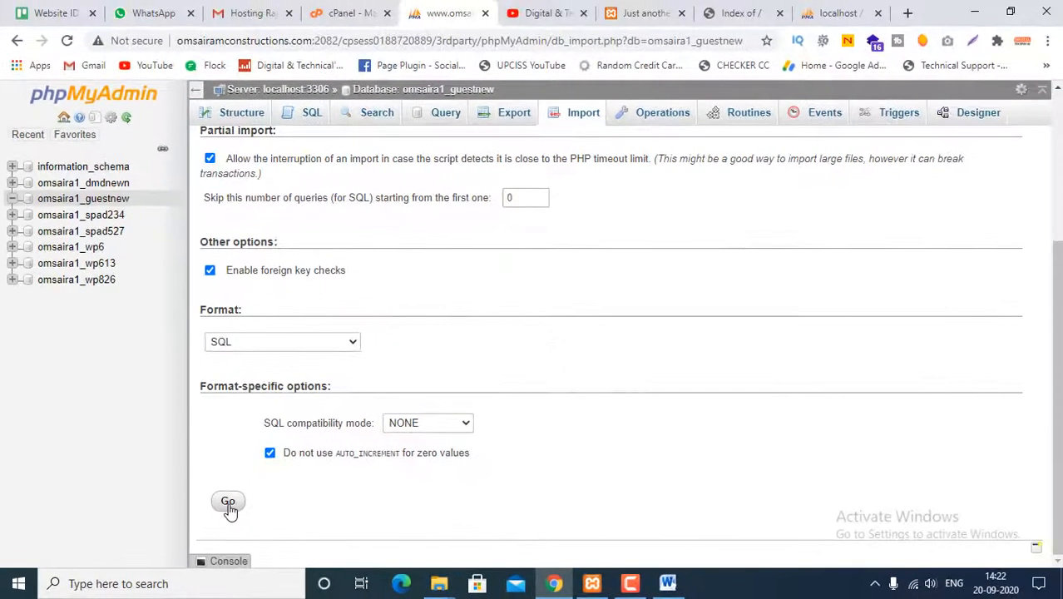
pyautogui.click(269, 488)
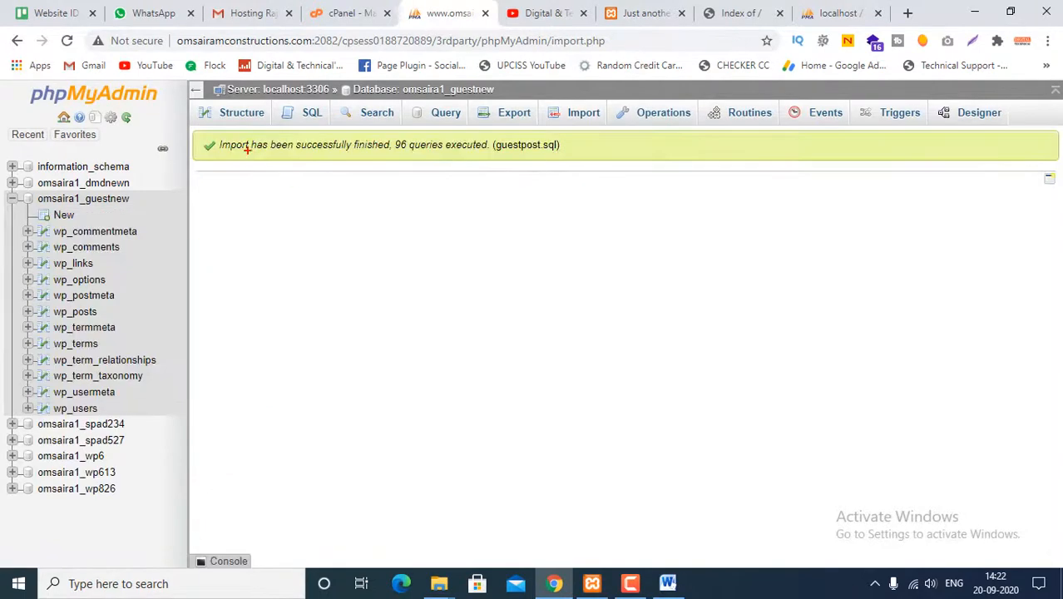
# Step: Show the omsaira1_guestnew table list with its 12 imported wp_ tables
pyautogui.moveTo(189, 126)
pyautogui.mouseDown()
pyautogui.moveTo(387, 171)
pyautogui.moveTo(591, 178)
pyautogui.mouseUp()
pyautogui.press('Escape')
pyautogui.click(61, 206)
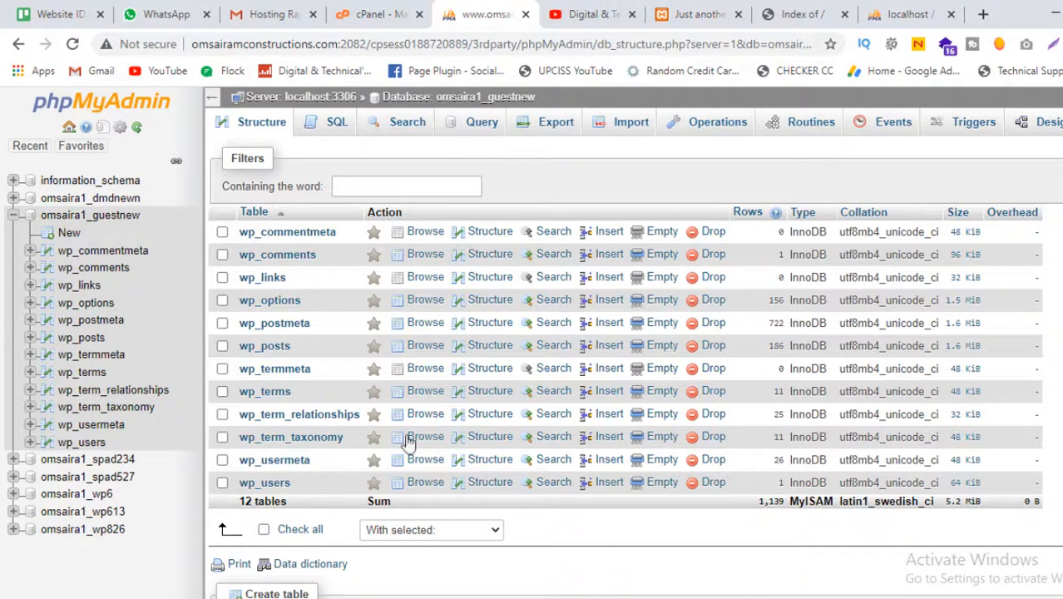
# Step: View the local guestpost database's table list for comparison, then bring up File Explorer
pyautogui.click(903, 14)
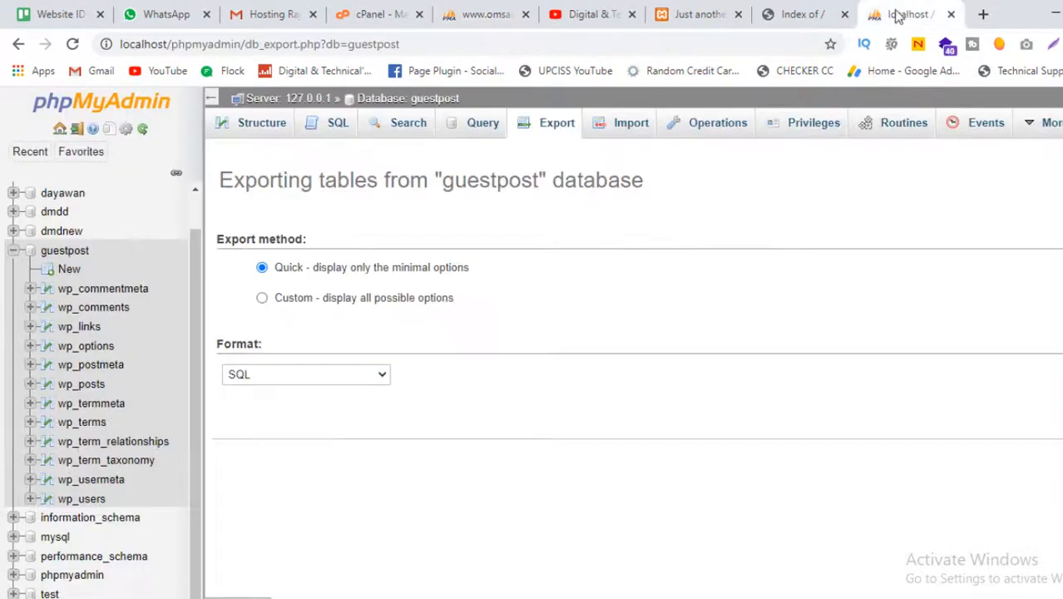
pyautogui.click(64, 250)
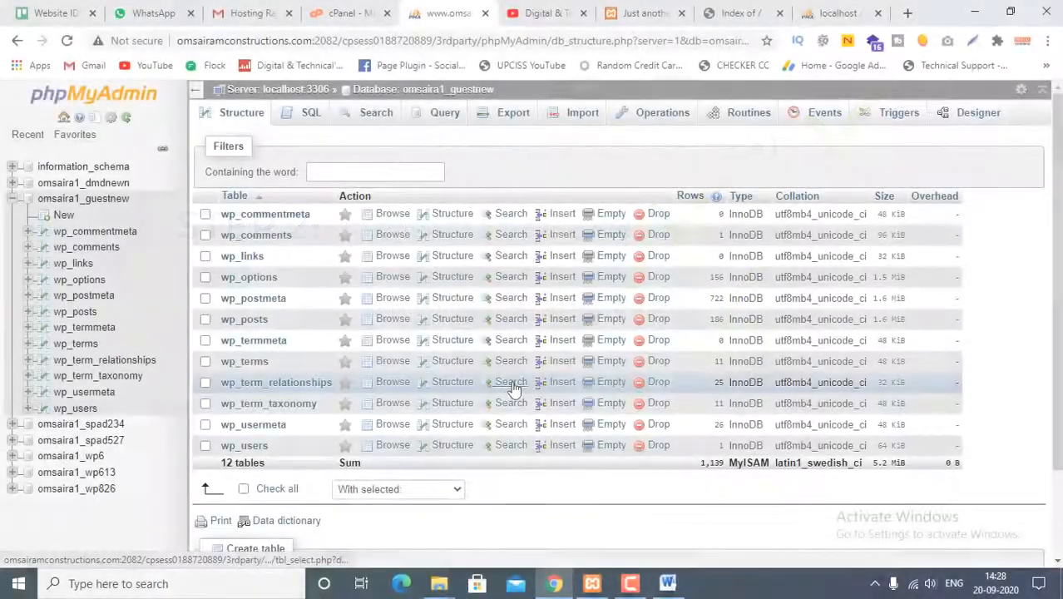
pyautogui.click(440, 586)
# Step: Browse File Explorer to C:\xampp\htdocs\Guestpost
pyautogui.click(348, 525)
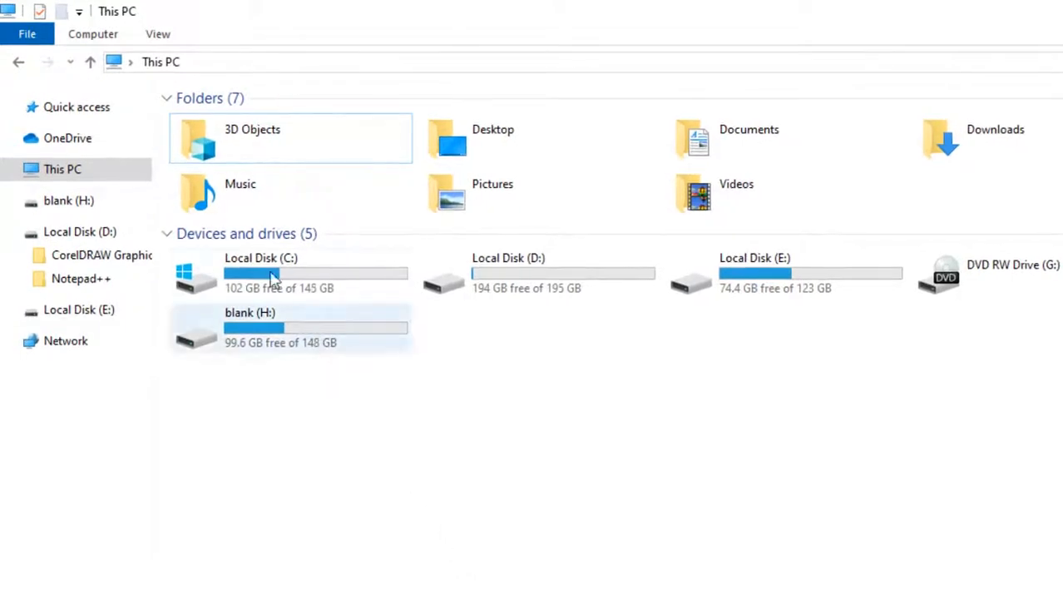
pyautogui.doubleClick(315, 267)
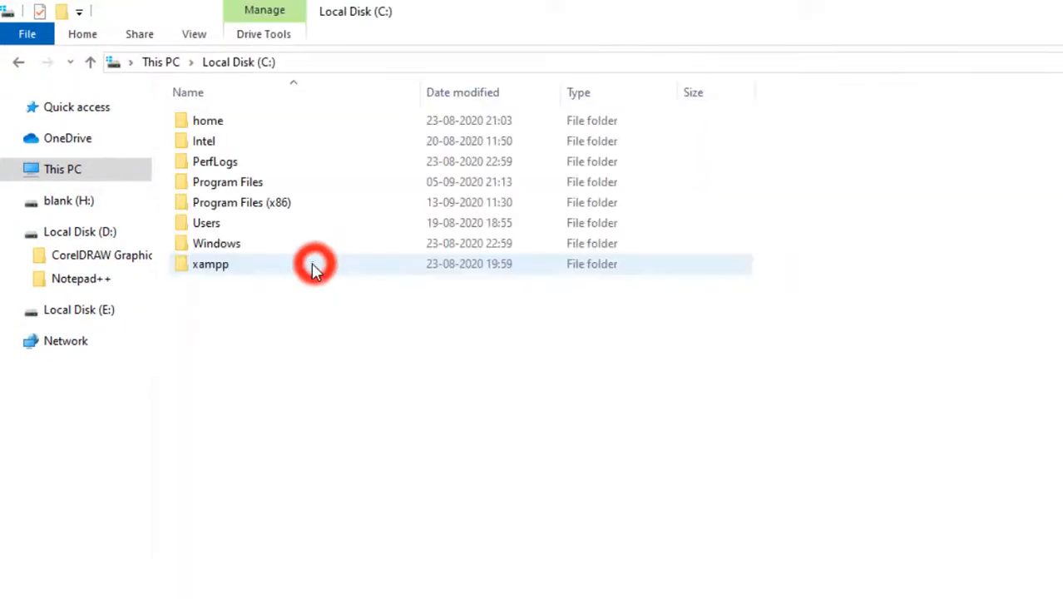
pyautogui.doubleClick(306, 266)
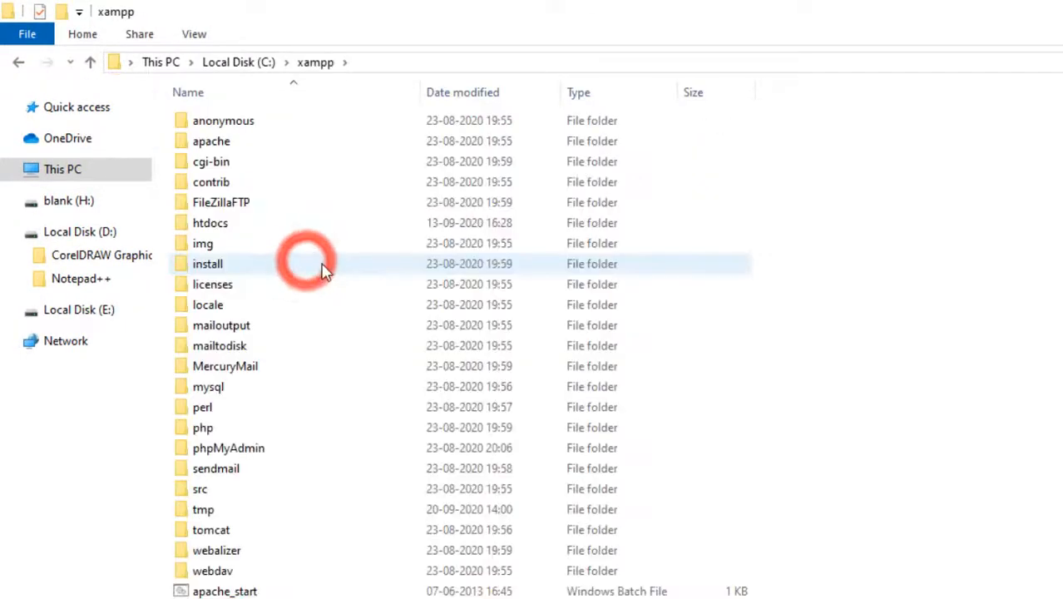
pyautogui.doubleClick(271, 229)
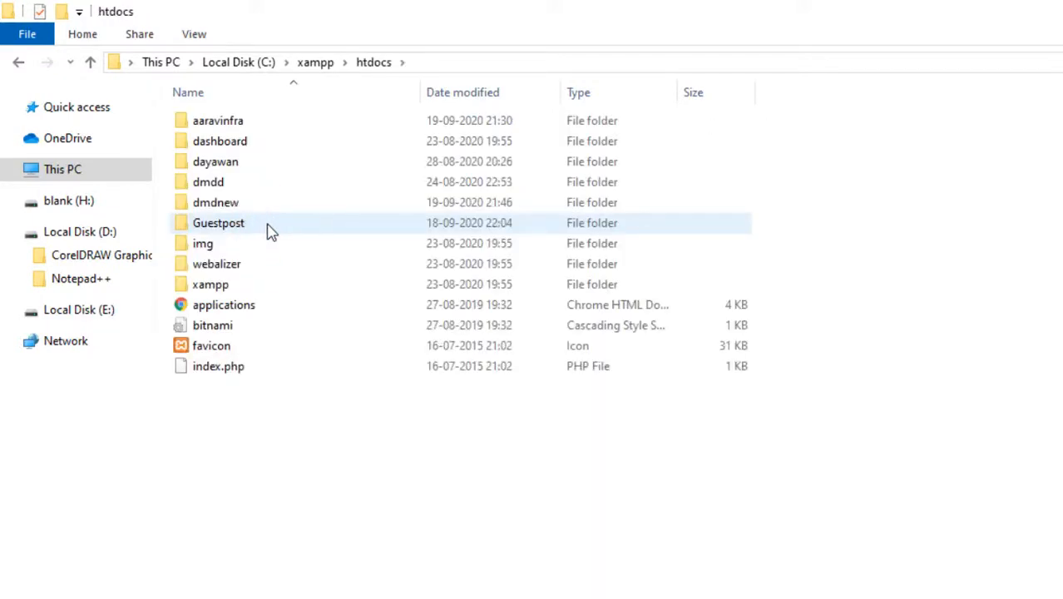
pyautogui.click(268, 224)
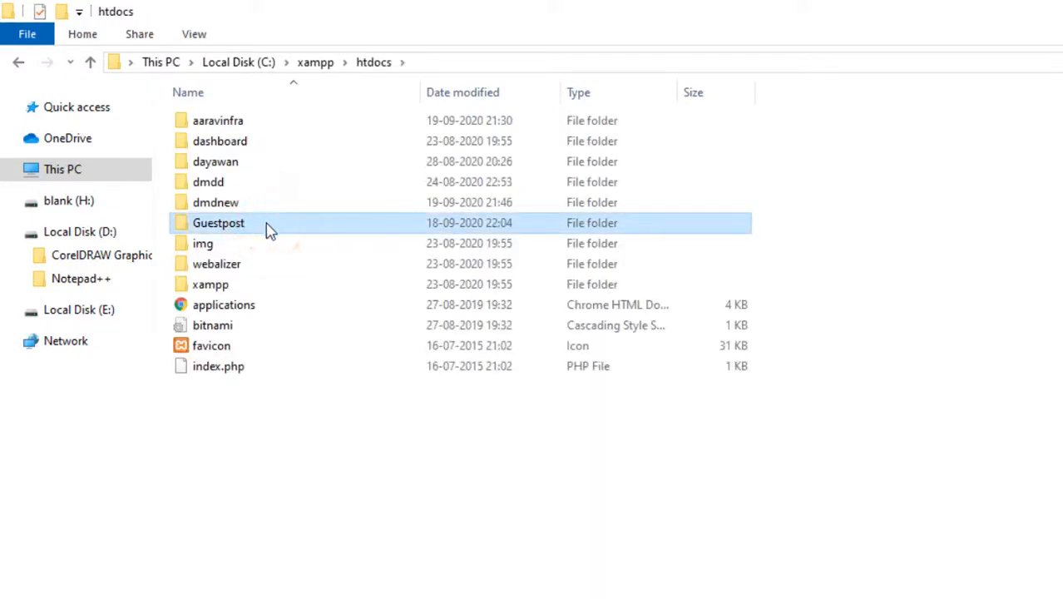
pyautogui.doubleClick(268, 226)
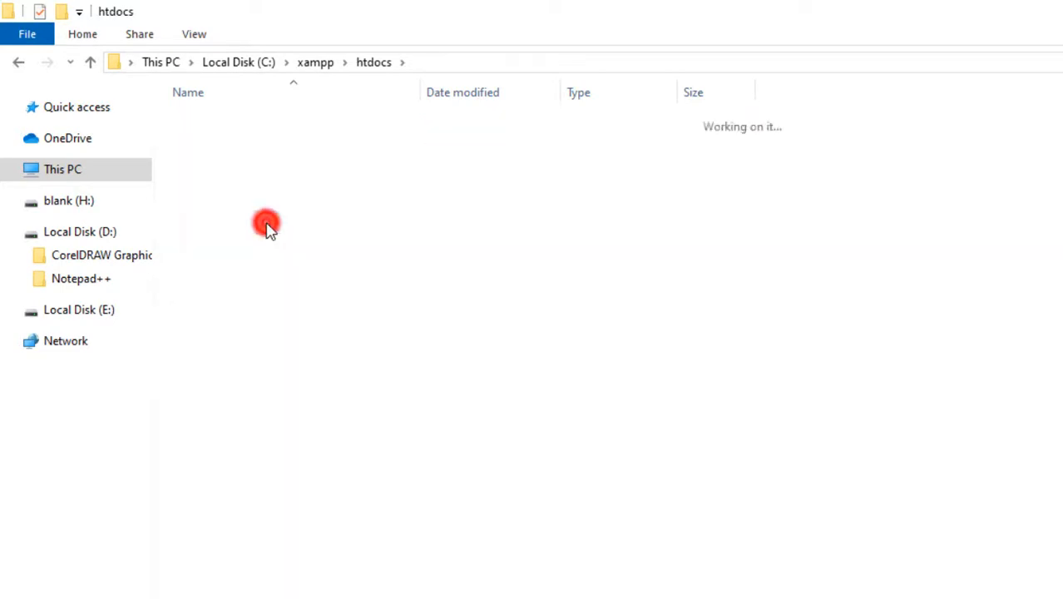
# Step: Select all the WordPress files and zip them, keeping the name wp-admin
pyautogui.moveTo(307, 582); pyautogui.dragTo(345, 126)
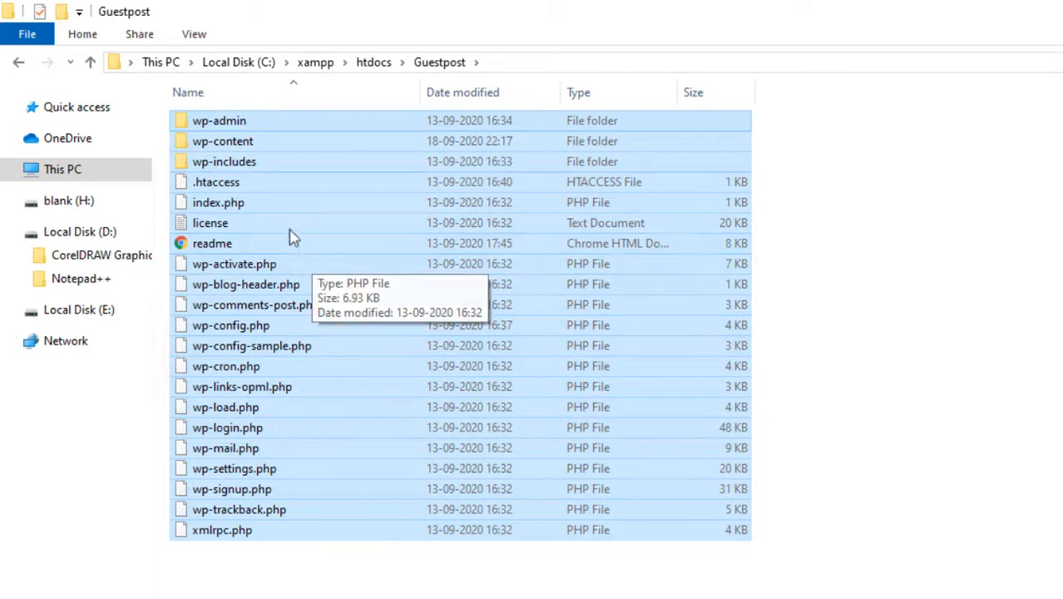
pyautogui.click(139, 34)
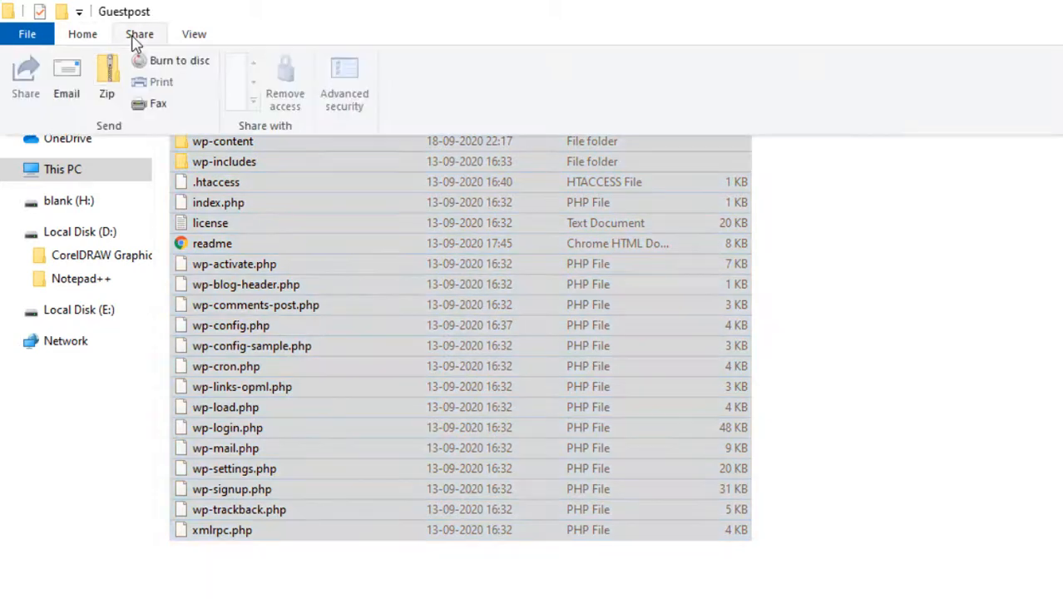
pyautogui.click(106, 75)
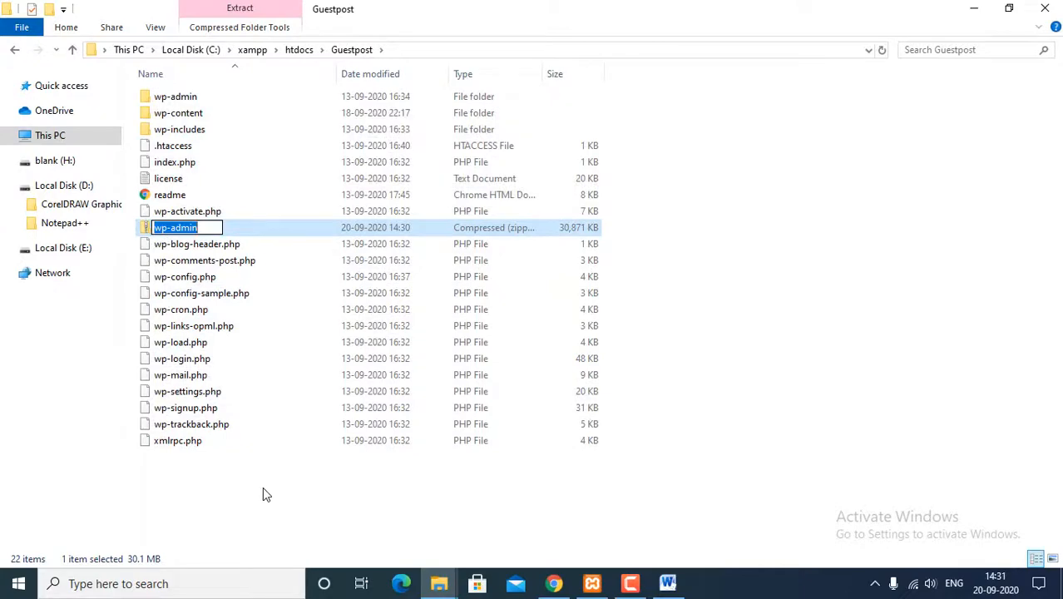
pyautogui.click(262, 489)
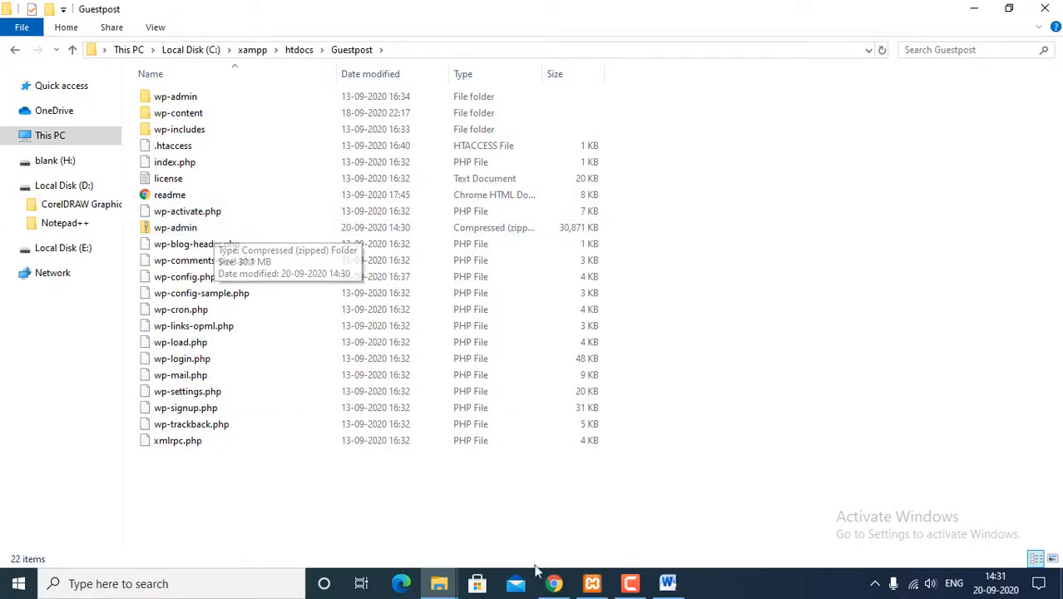
# Step: Launch cPanel File Manager and browse through public_html to the dealonce.com folder
pyautogui.click(554, 583)
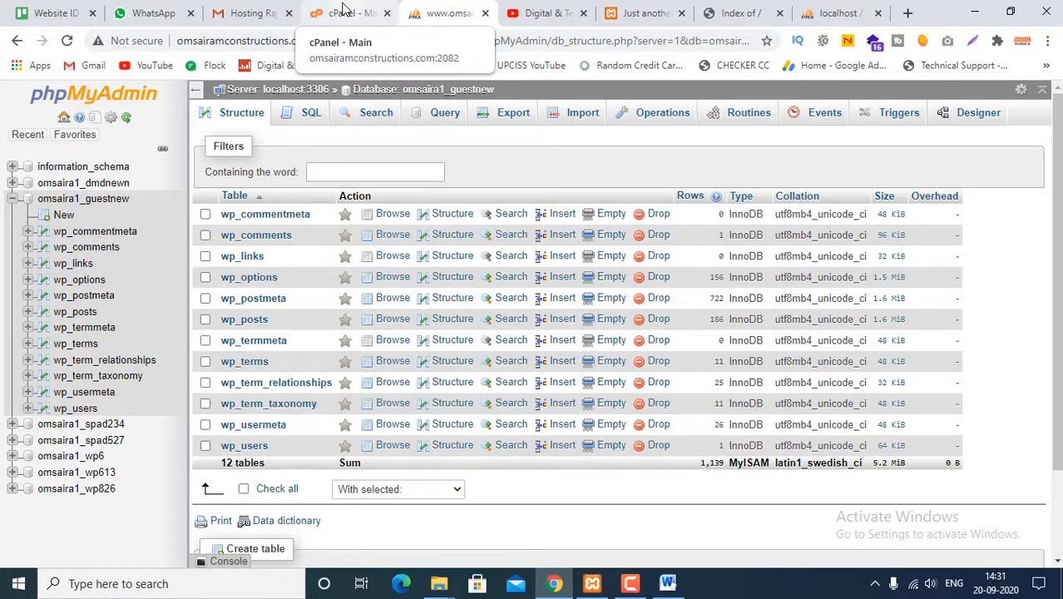
pyautogui.click(343, 8)
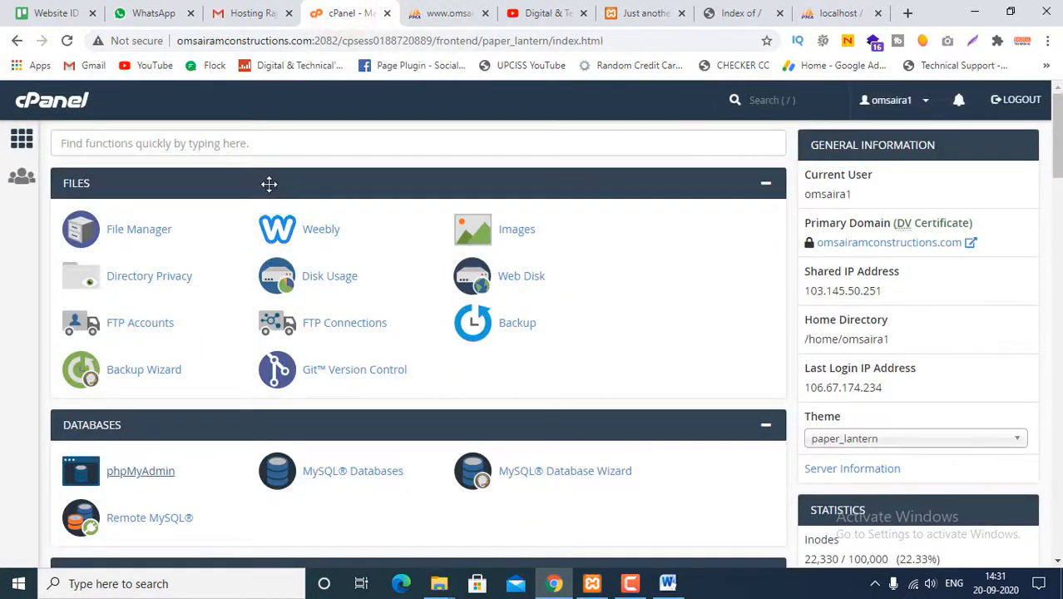
pyautogui.click(141, 234)
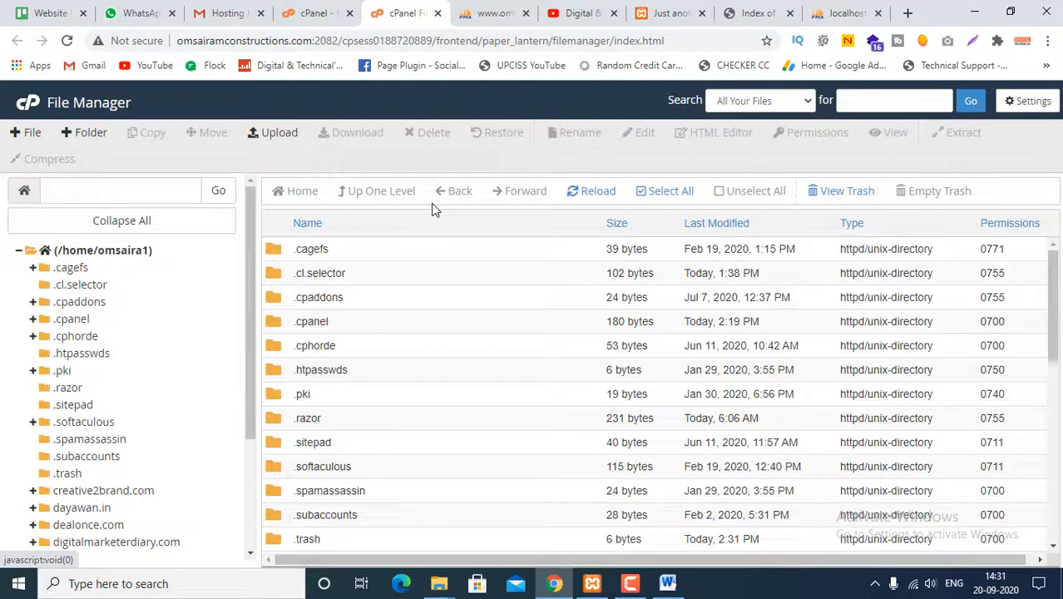
pyautogui.scroll(-3, 137, 407)
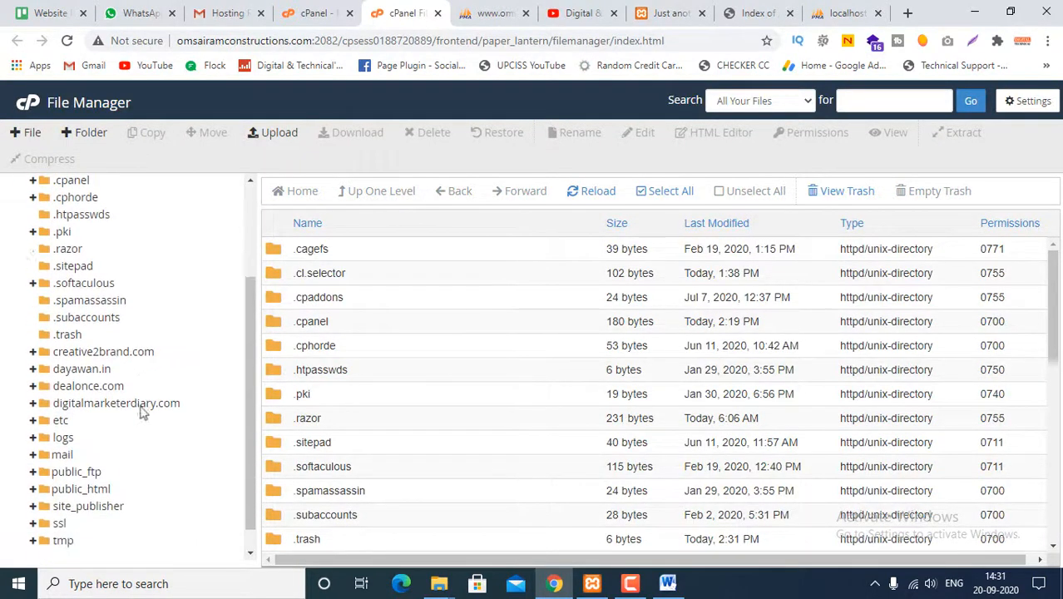
pyautogui.scroll(-1, 142, 412)
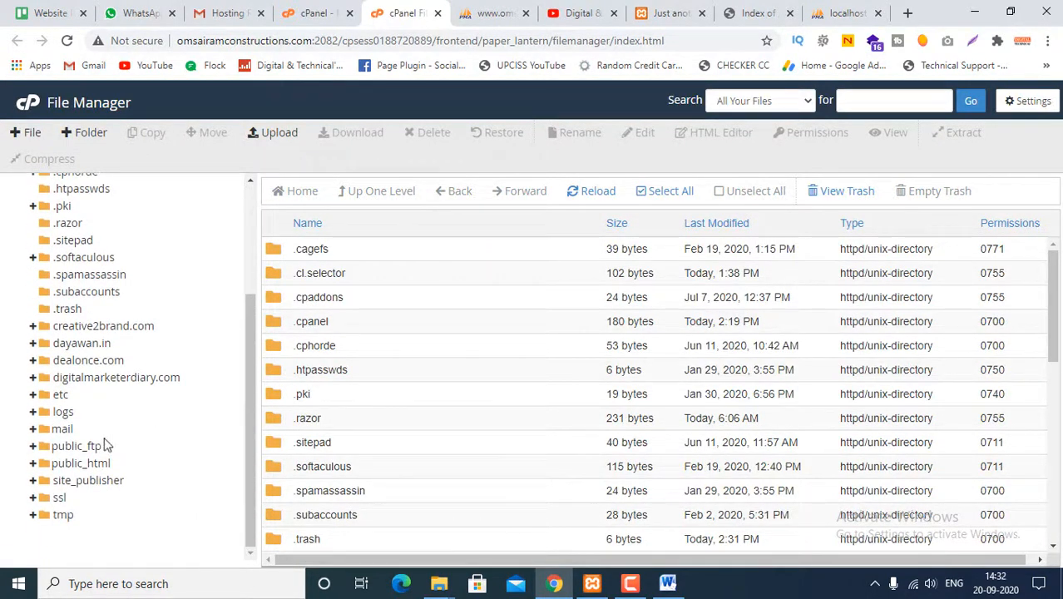
pyautogui.click(83, 463)
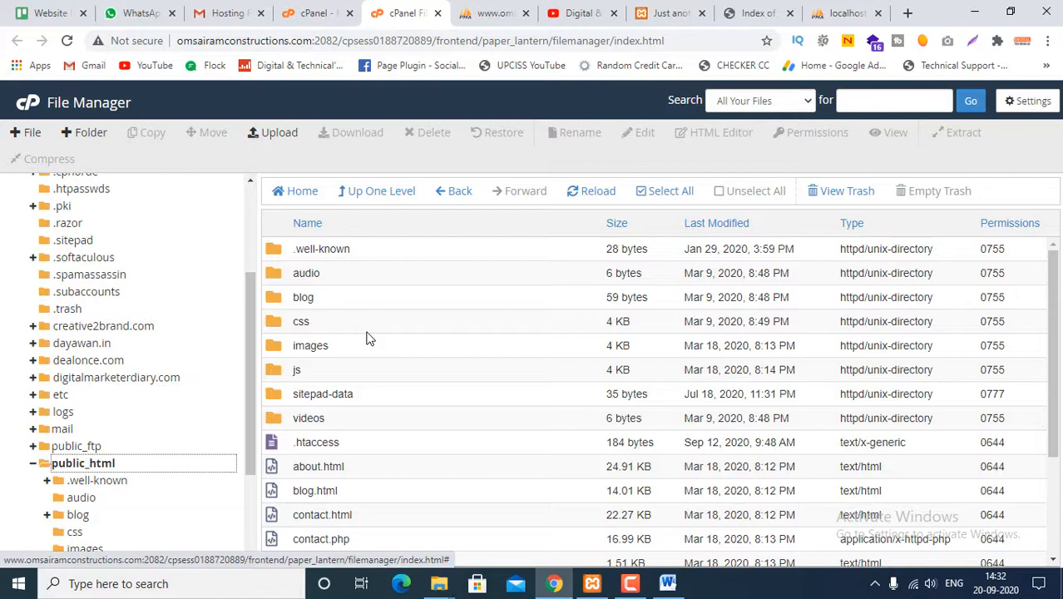
pyautogui.scroll(-2, 369, 339)
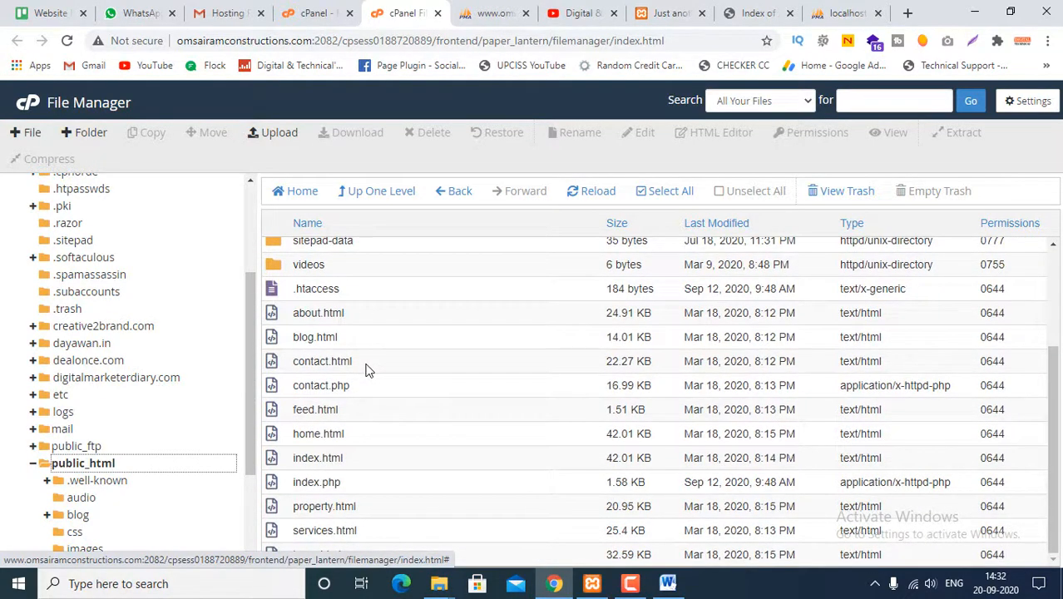
pyautogui.scroll(-3, 147, 421)
pyautogui.scroll(5, 139, 416)
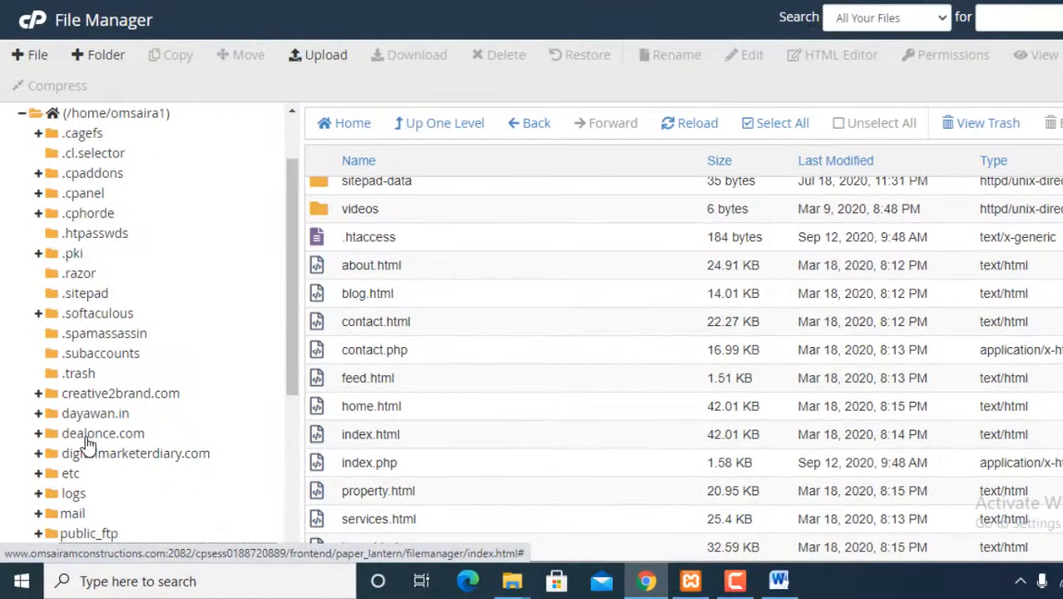
pyautogui.click(73, 433)
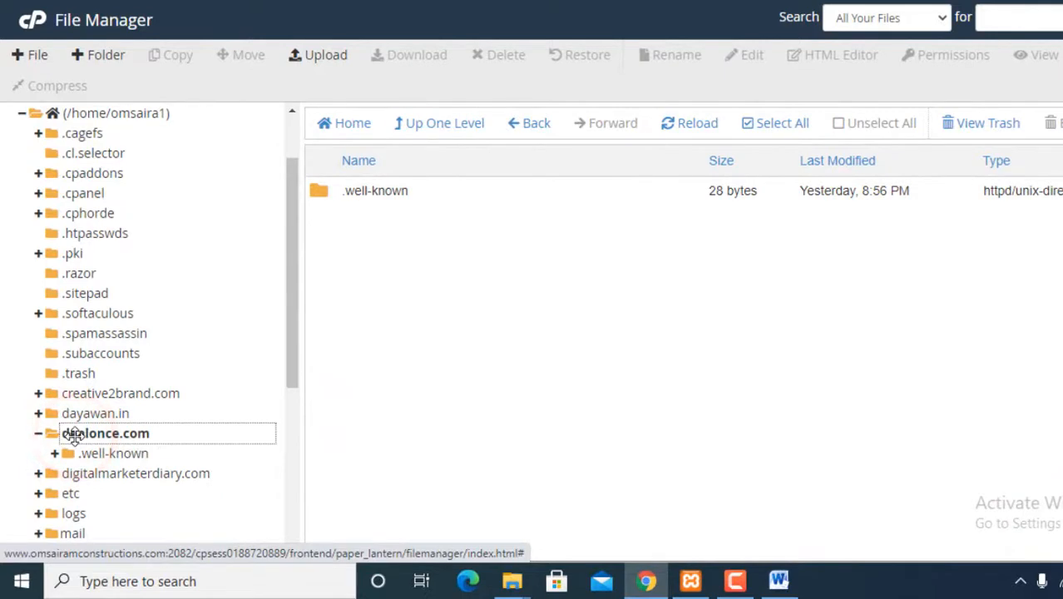
pyautogui.click(448, 303)
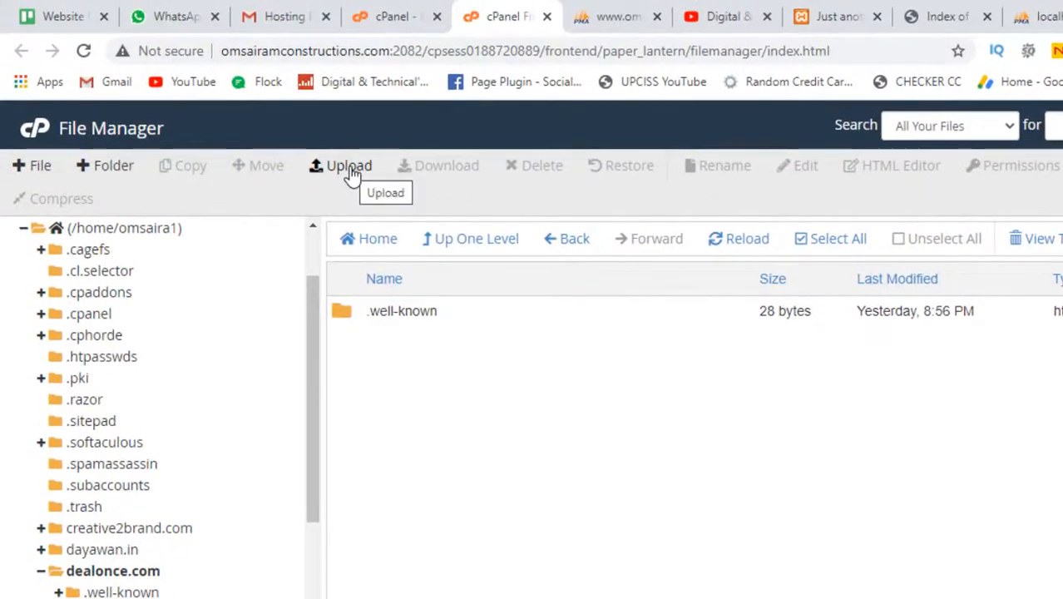
# Step: Start an upload into dealonce.com and browse the file chooser to C:\xampp\htdocs\Guestpost
pyautogui.click(349, 167)
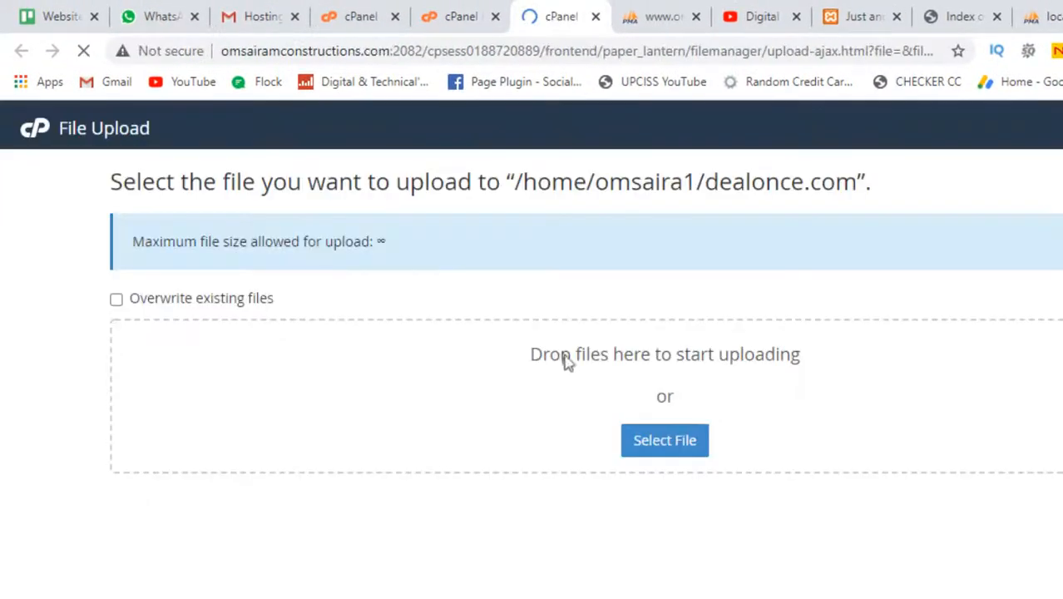
pyautogui.click(662, 441)
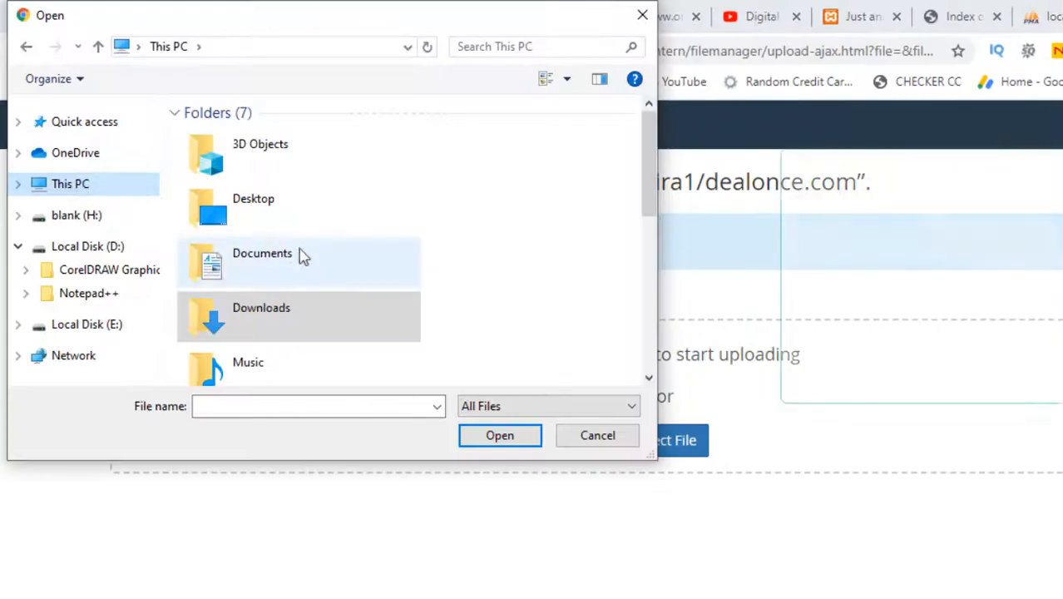
pyautogui.scroll(-5, 301, 256)
pyautogui.scroll(2, 302, 253)
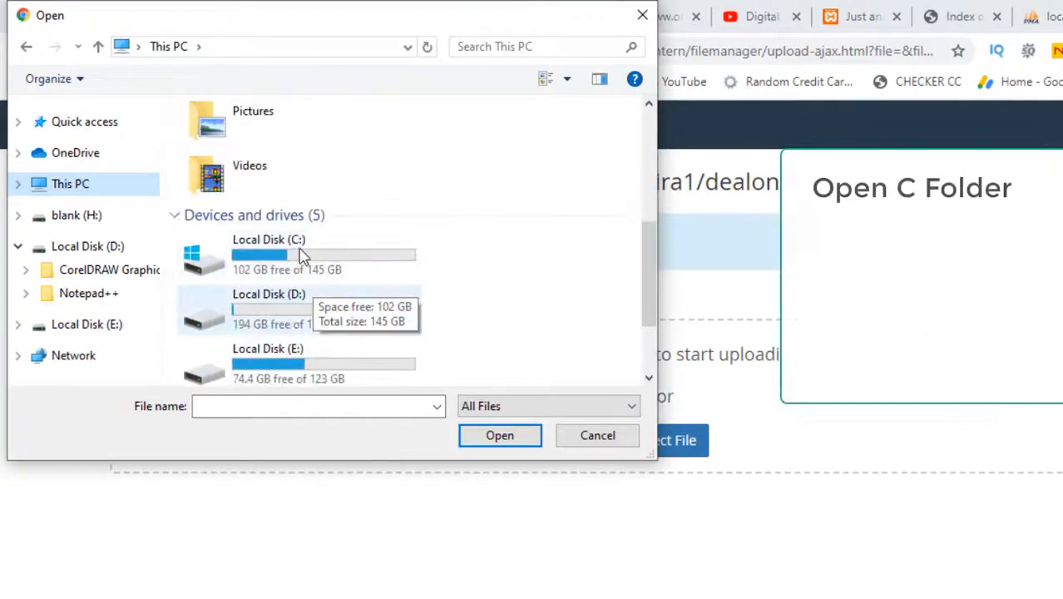
pyautogui.click(301, 254)
pyautogui.doubleClick(301, 252)
pyautogui.doubleClick(281, 277)
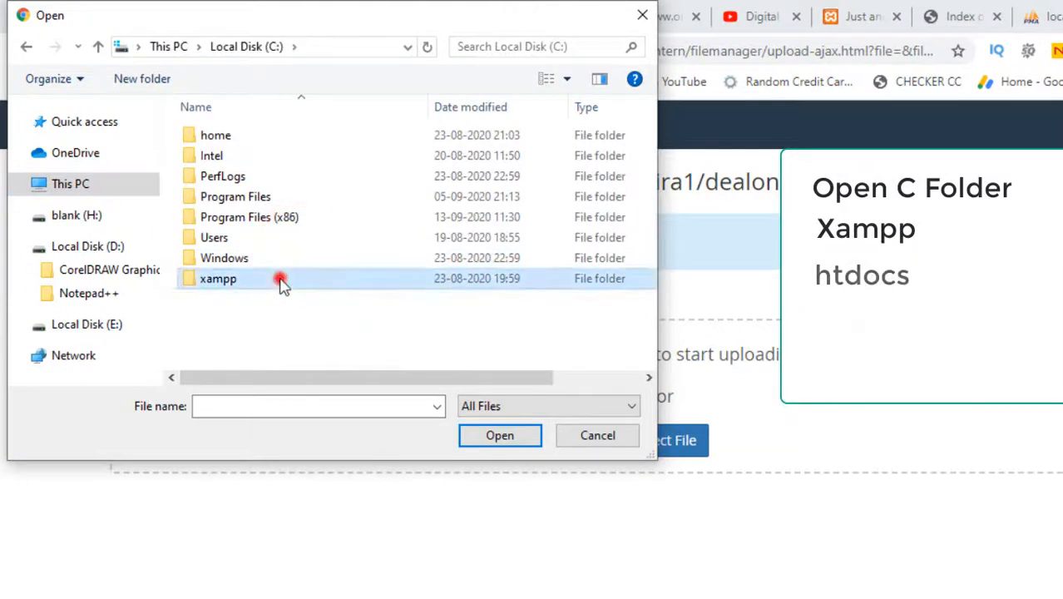
pyautogui.doubleClick(264, 238)
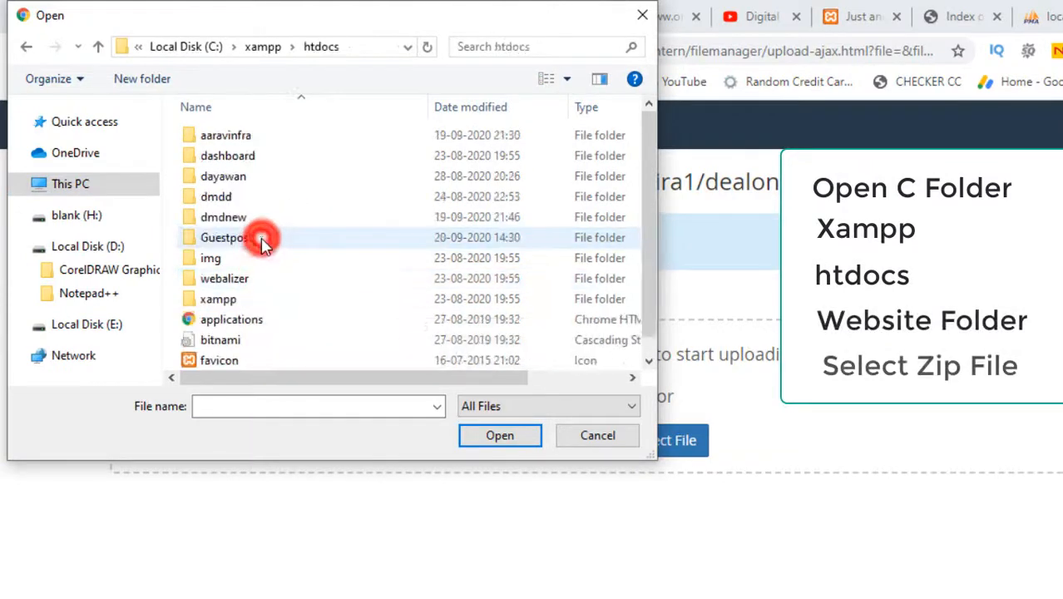
pyautogui.doubleClick(266, 239)
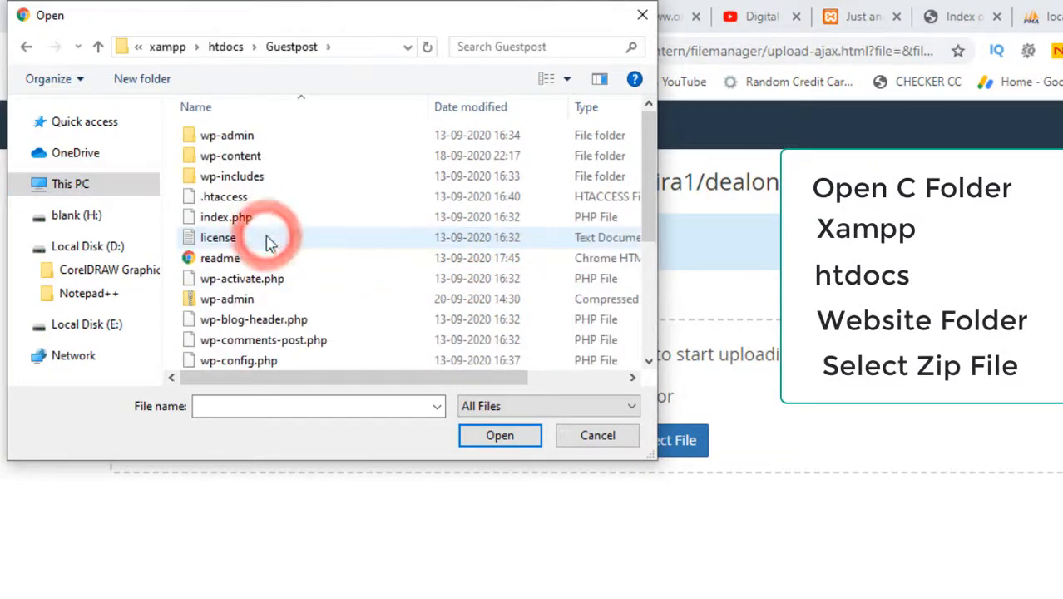
# Step: Upload wp-admin.zip (30.15 MB) and return to the dealonce.com file listing
pyautogui.scroll(-1, 287, 239)
pyautogui.click(265, 272)
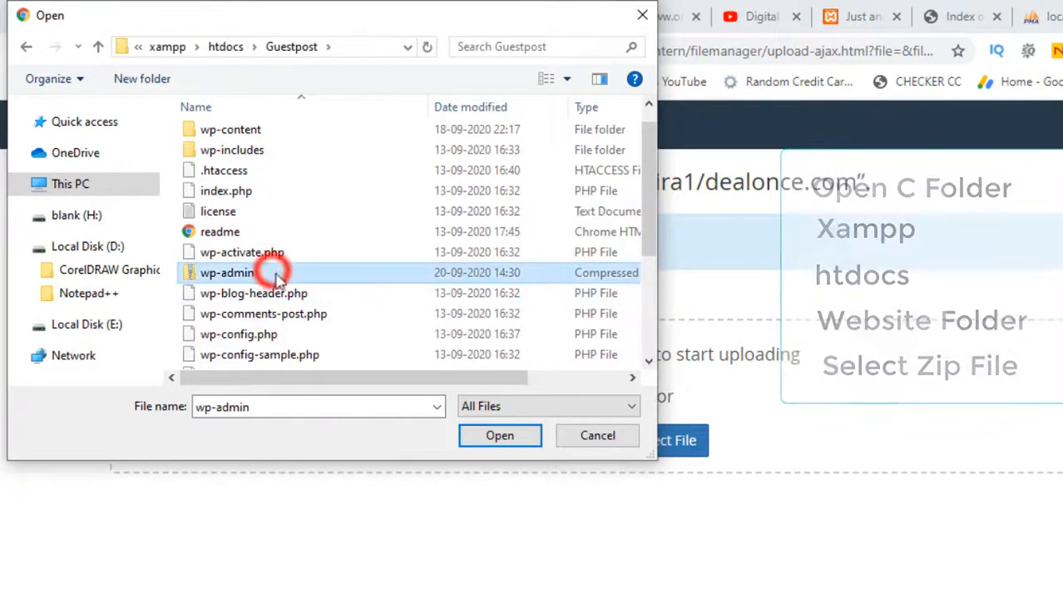
pyautogui.click(491, 438)
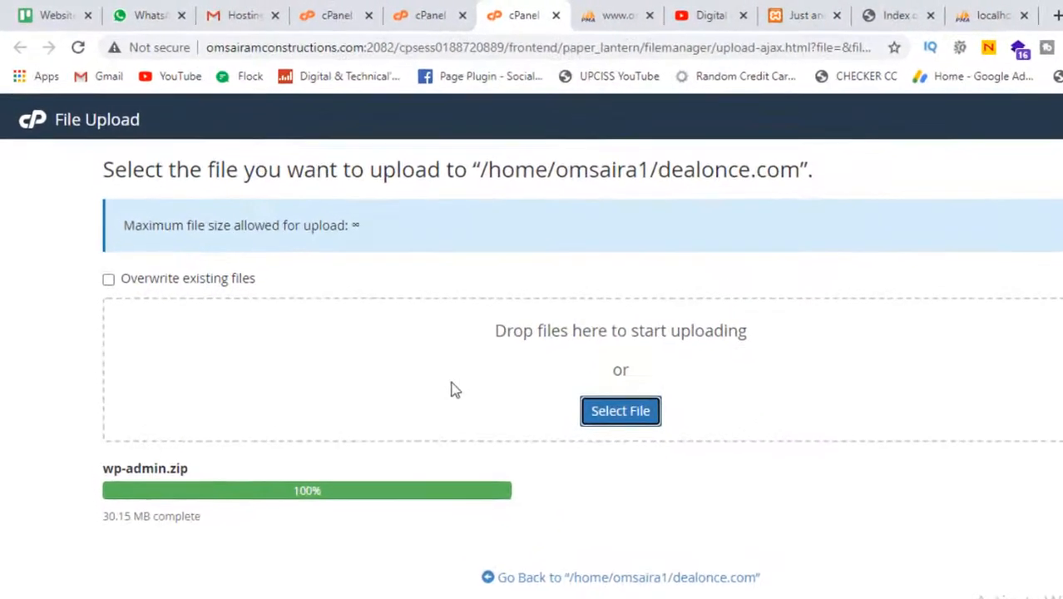
pyautogui.click(427, 16)
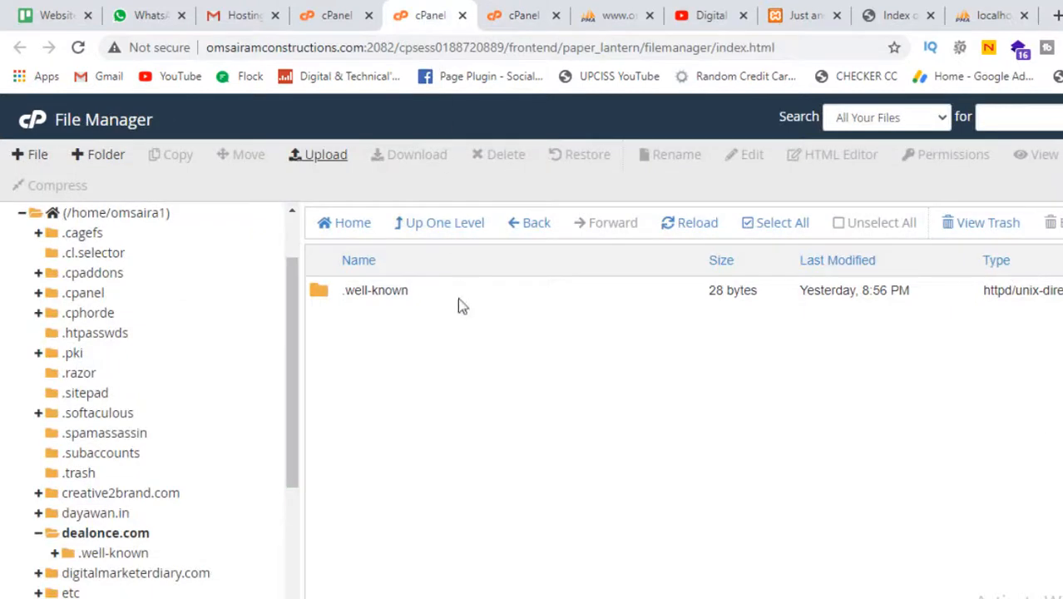
# Step: Extract wp-admin.zip into /dealonce.com after refreshing the file listing
pyautogui.click(695, 232)
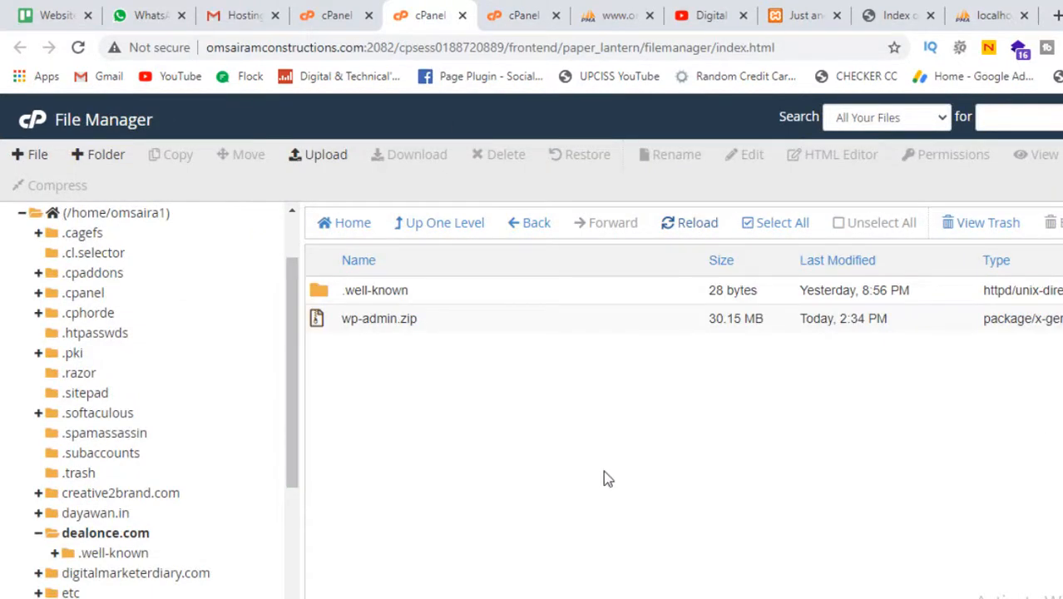
pyautogui.click(429, 324)
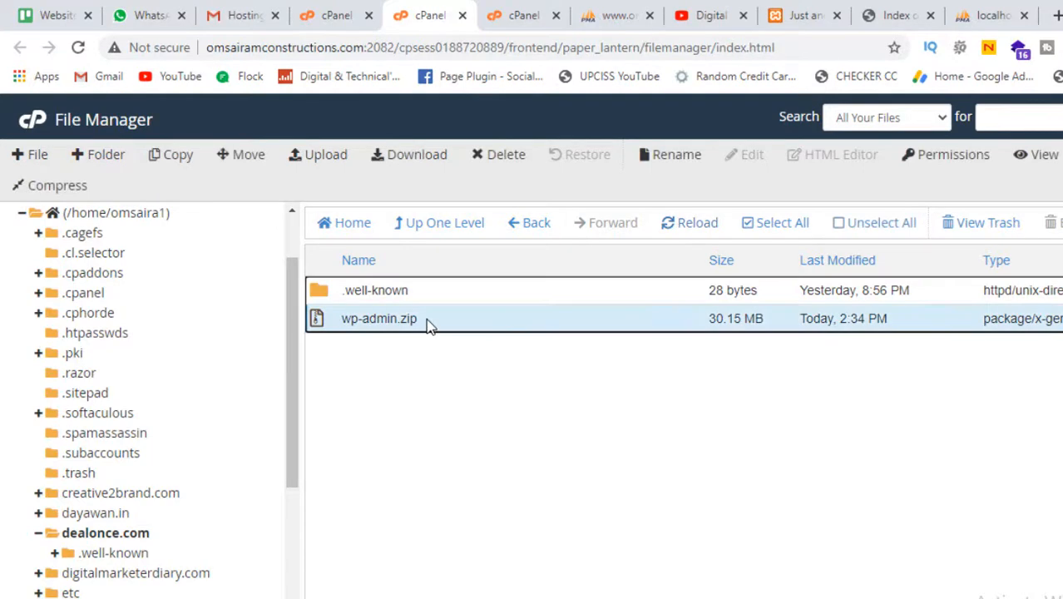
pyautogui.rightClick(429, 325)
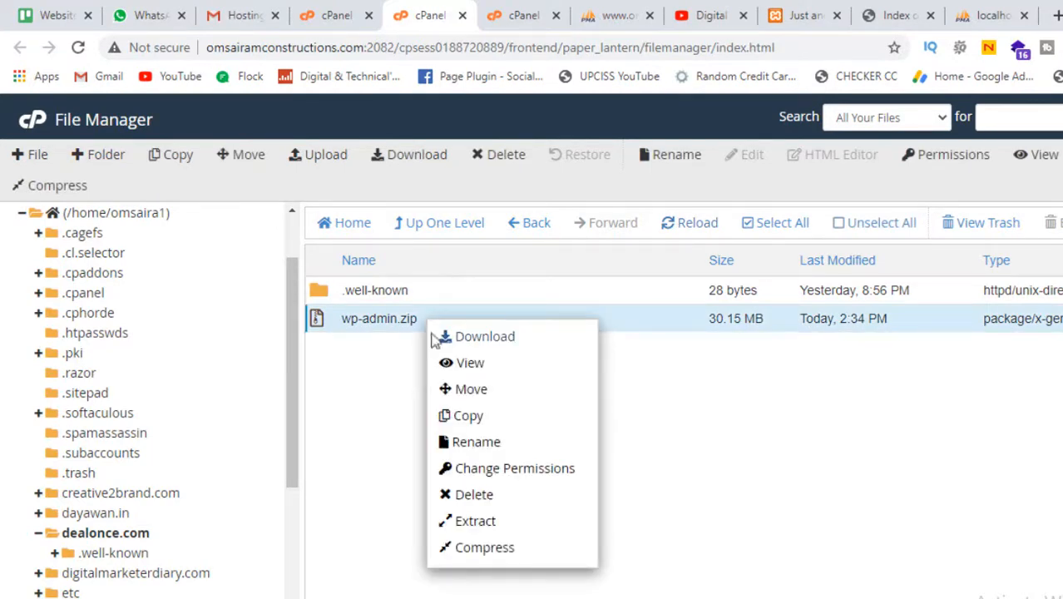
pyautogui.click(491, 521)
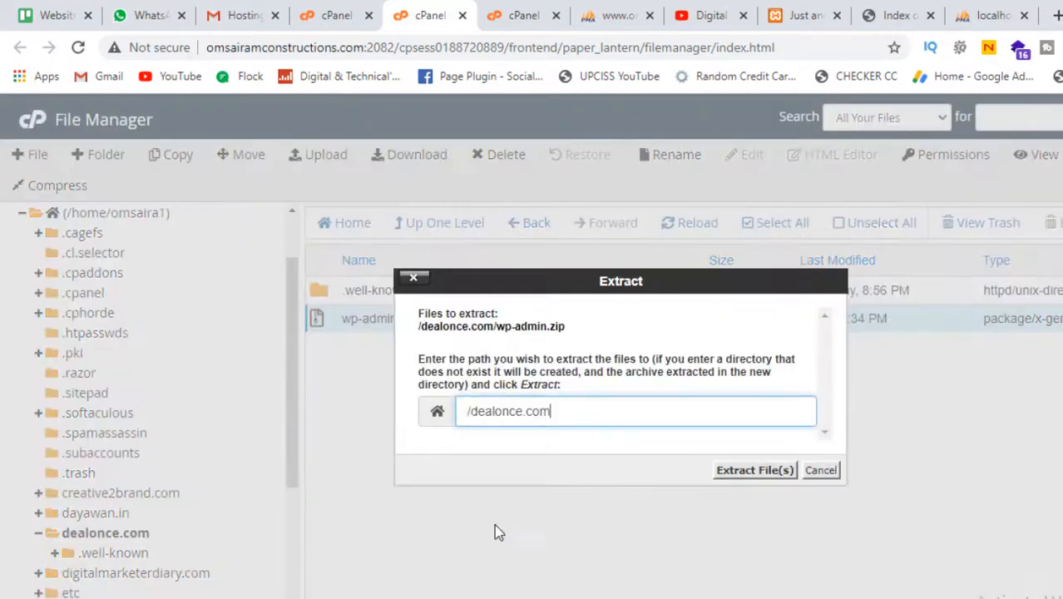
pyautogui.click(733, 472)
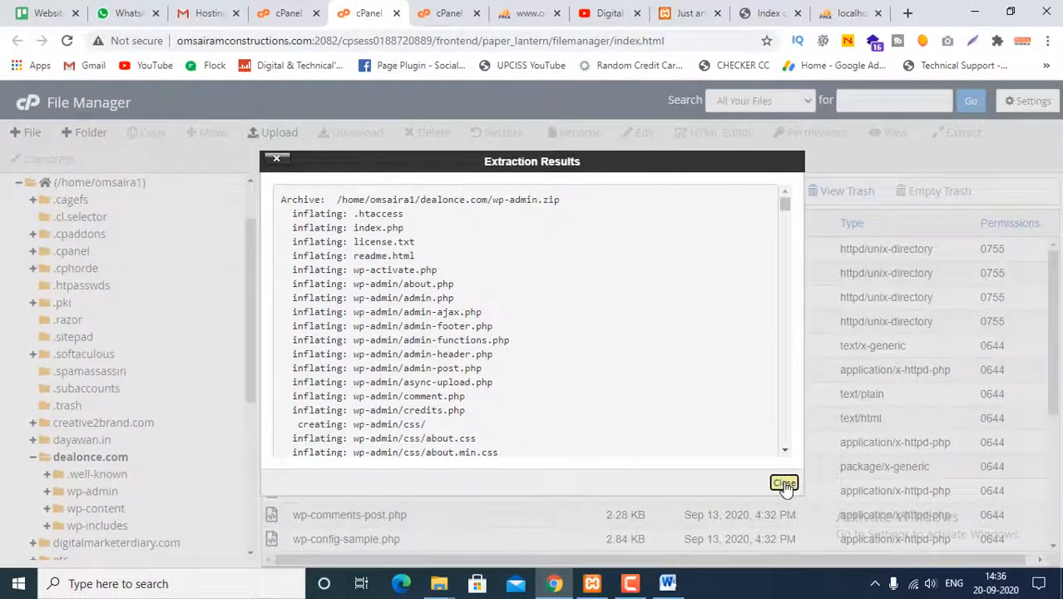
pyautogui.click(914, 562)
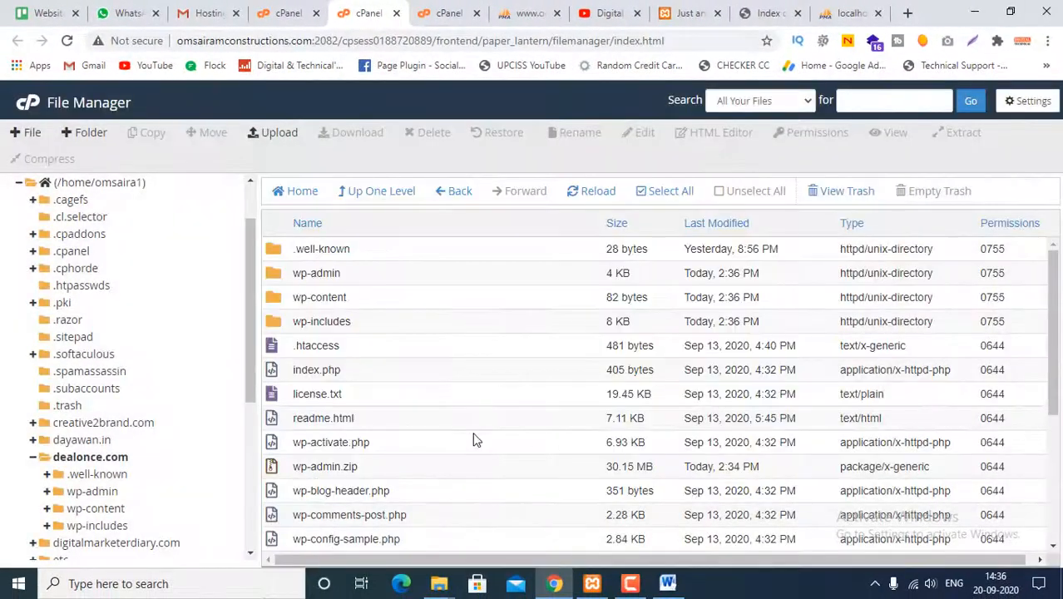
# Step: Permanently delete wp-admin.zip, skipping the trash
pyautogui.scroll(-3, 470, 434)
pyautogui.scroll(3, 466, 433)
pyautogui.click(421, 465)
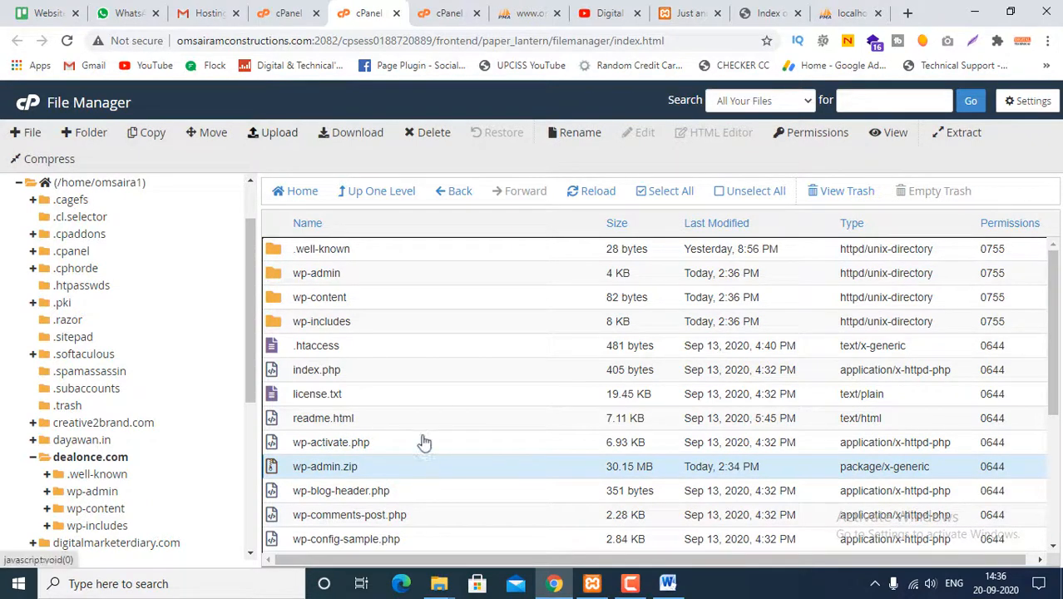
pyautogui.click(436, 135)
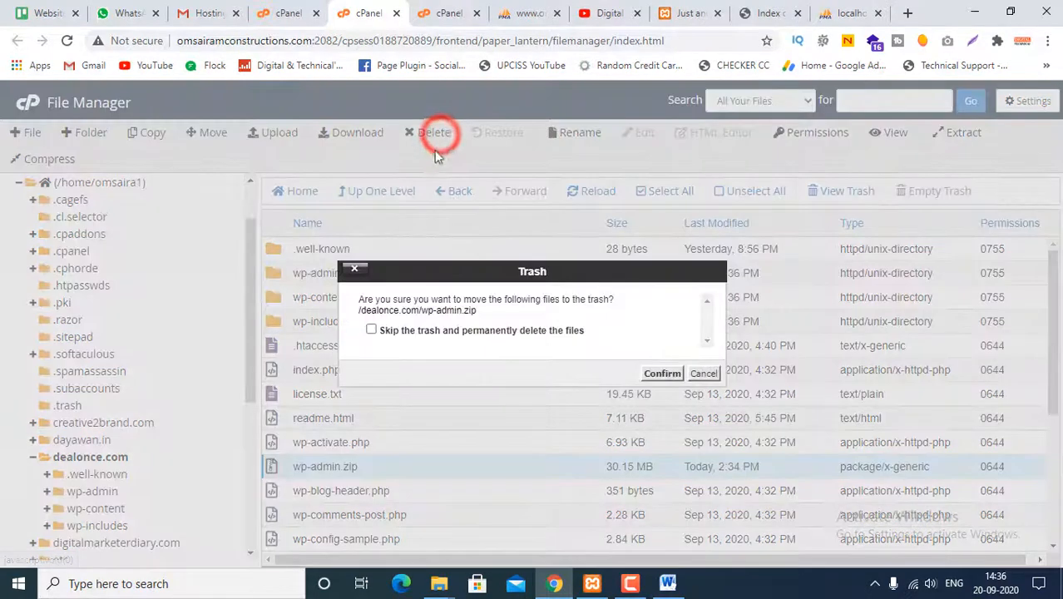
pyautogui.click(371, 331)
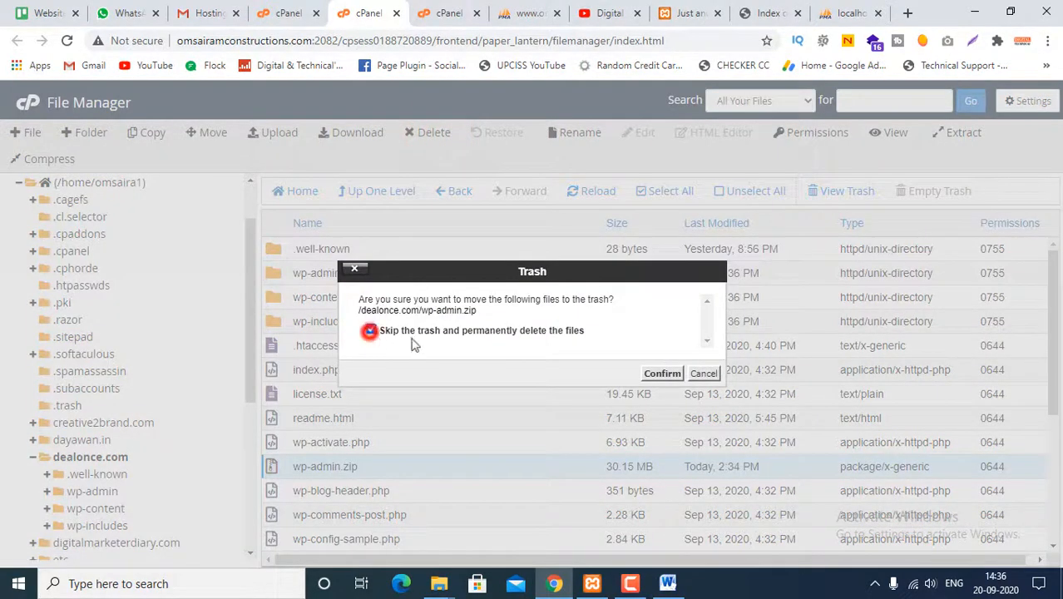
pyautogui.click(662, 374)
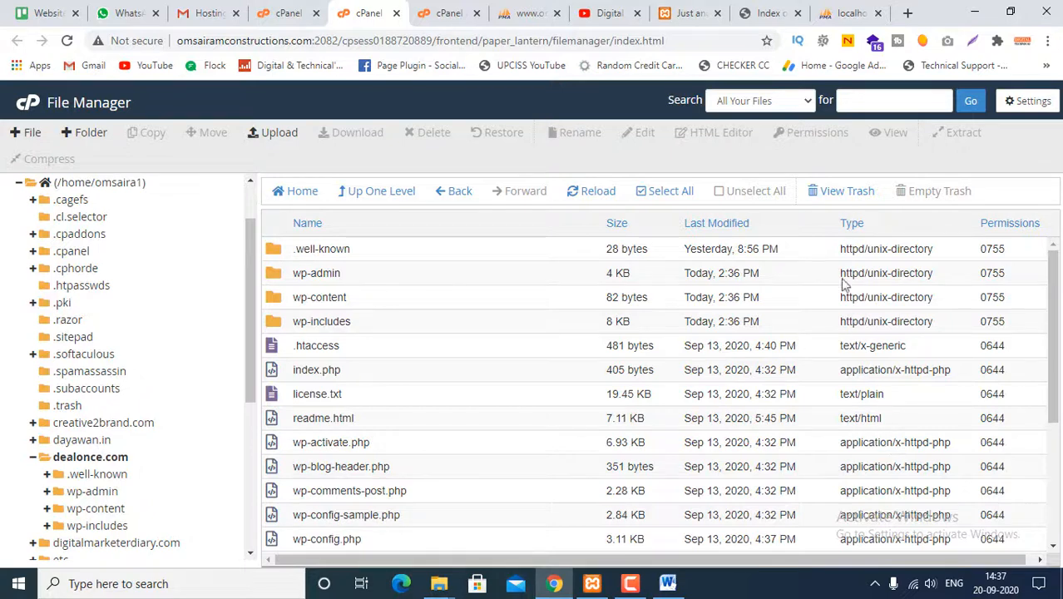
pyautogui.click(765, 12)
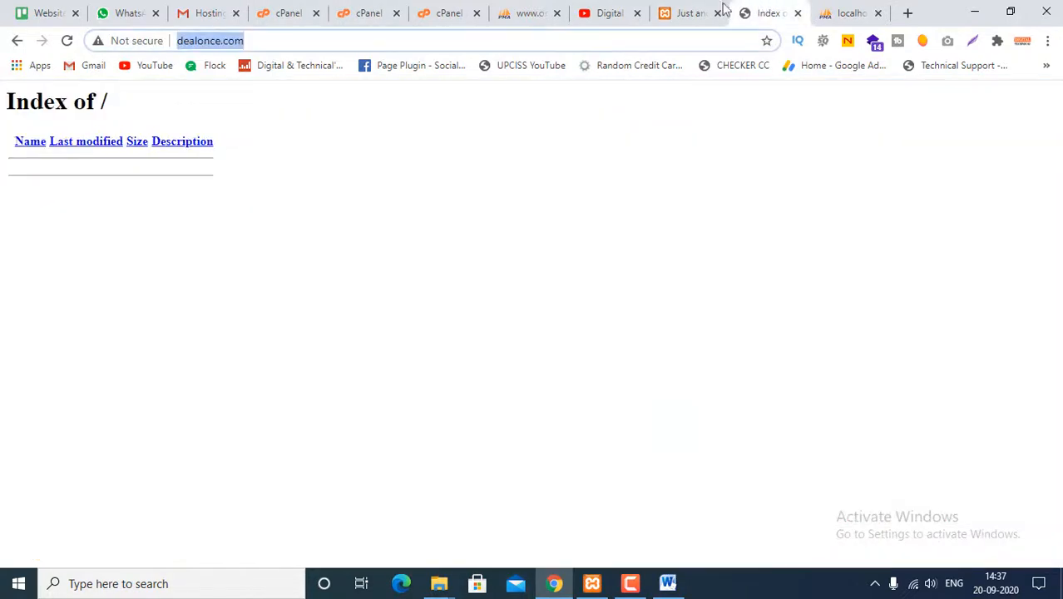
# Step: Reload dealonce.com and highlight the resulting database connection error
pyautogui.click(67, 42)
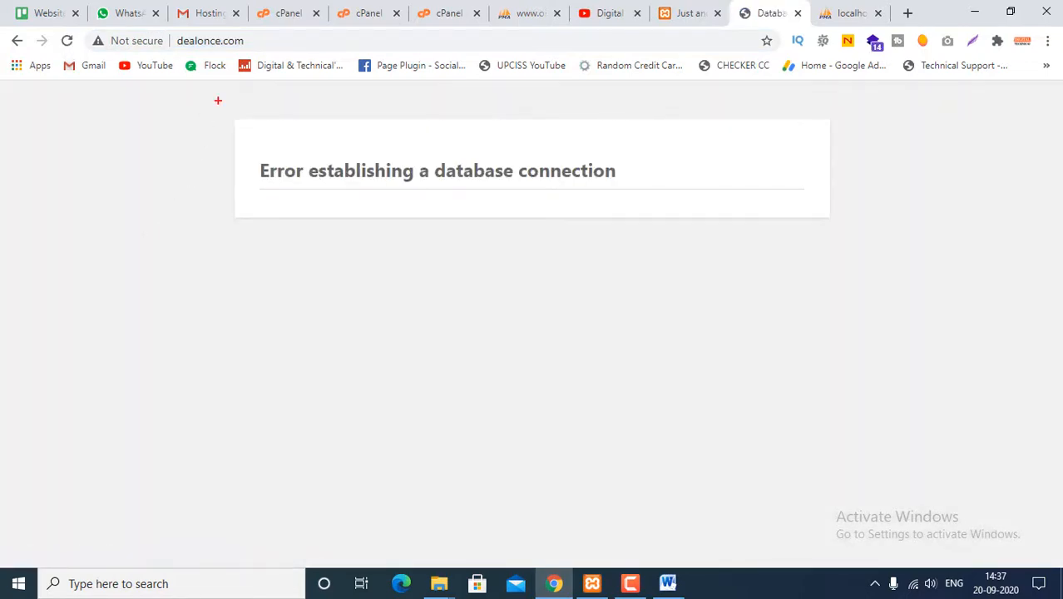
pyautogui.moveTo(218, 100); pyautogui.dragTo(865, 257)
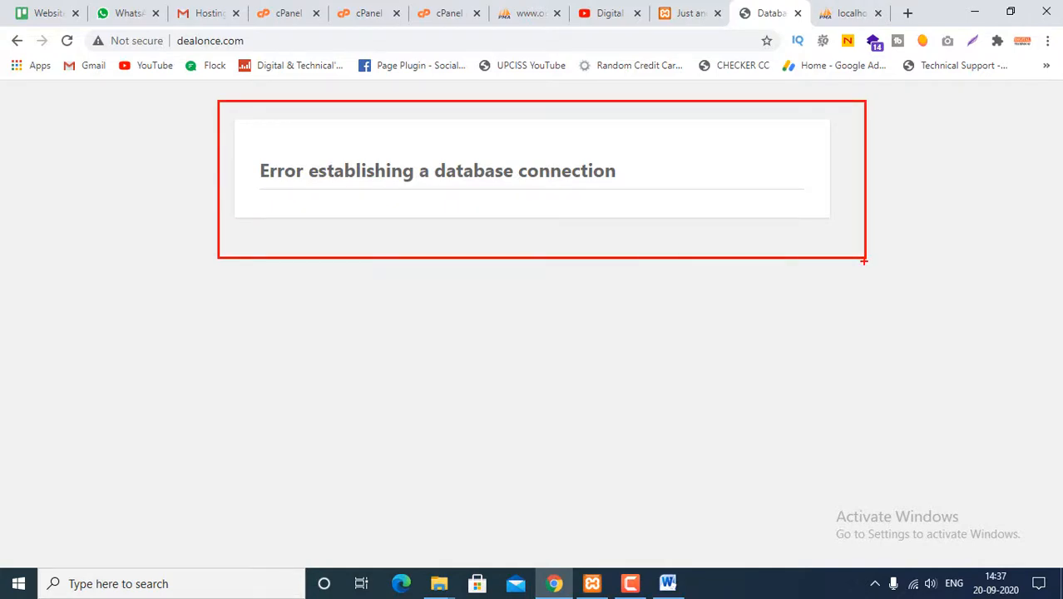
pyautogui.press('Escape')
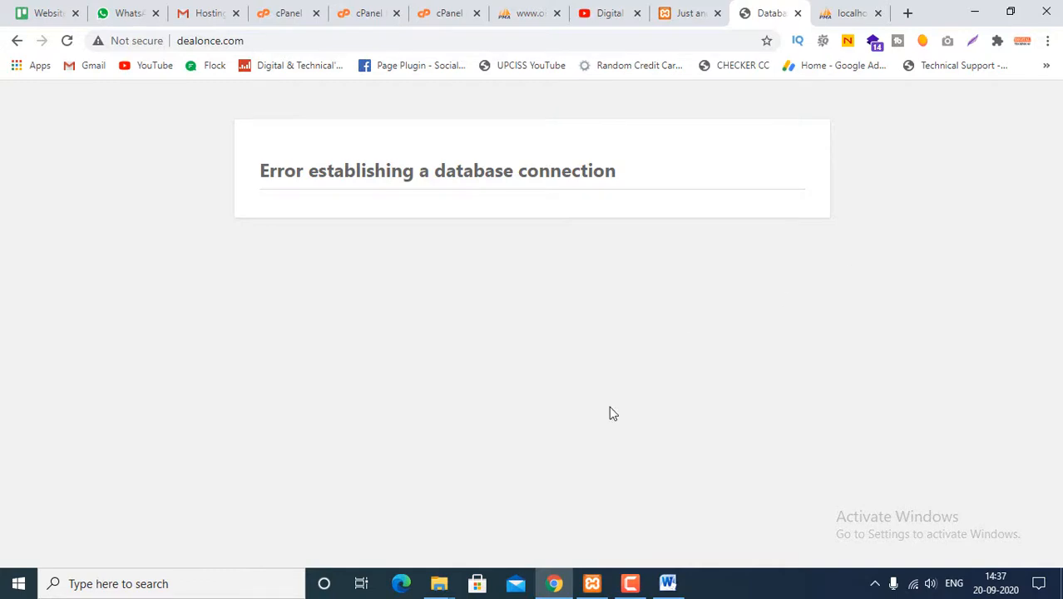
# Step: Review the saved database credentials in Word, then go back to cPanel's upload page
pyautogui.click(668, 583)
pyautogui.click(543, 291)
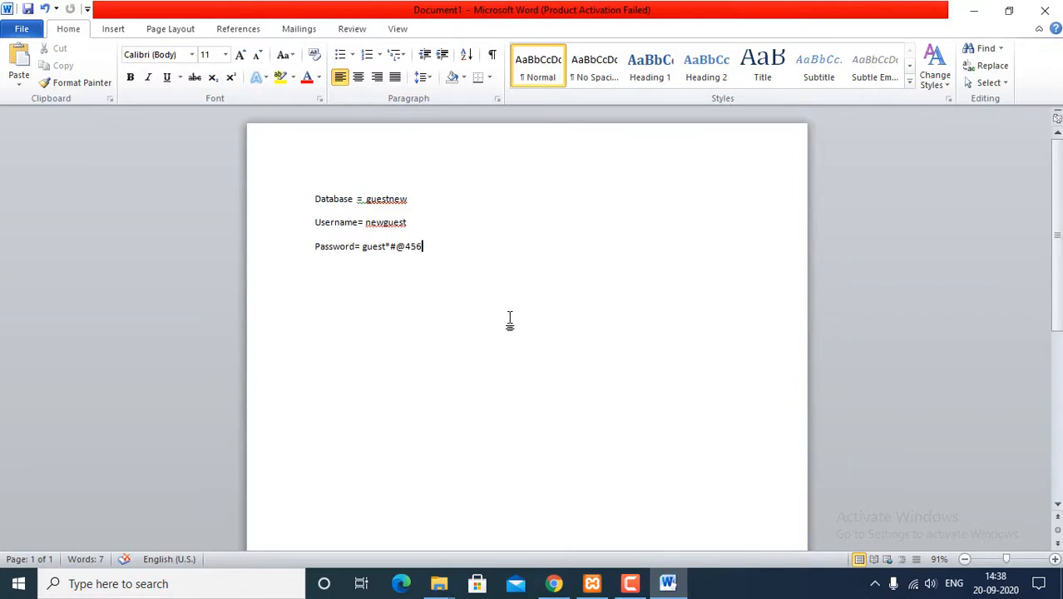
pyautogui.click(555, 584)
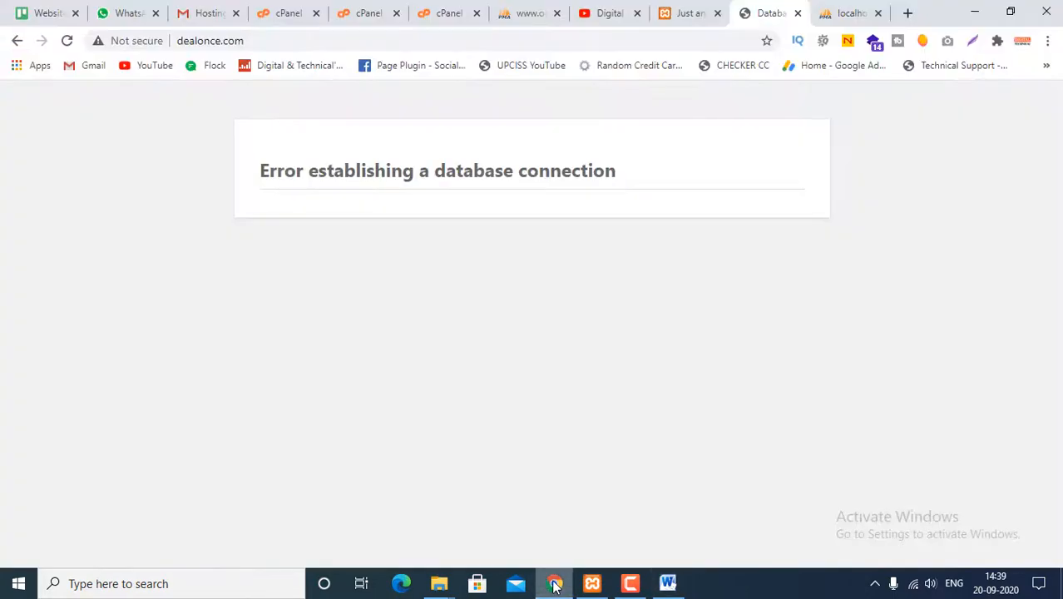
pyautogui.click(524, 14)
pyautogui.click(449, 14)
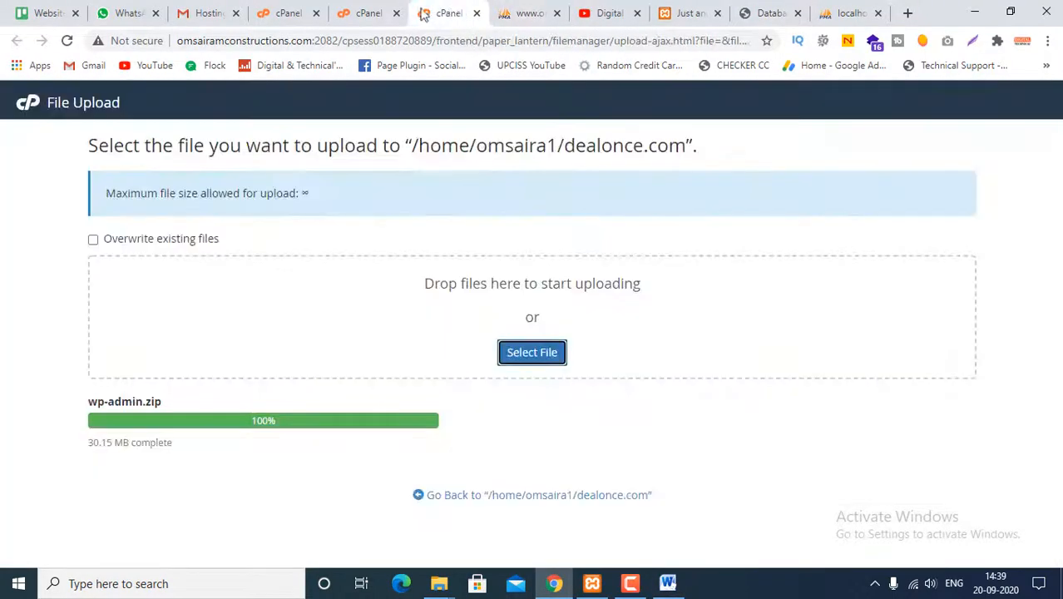
# Step: Open /dealonce.com/wp-config.php for editing from the File Manager
pyautogui.click(368, 14)
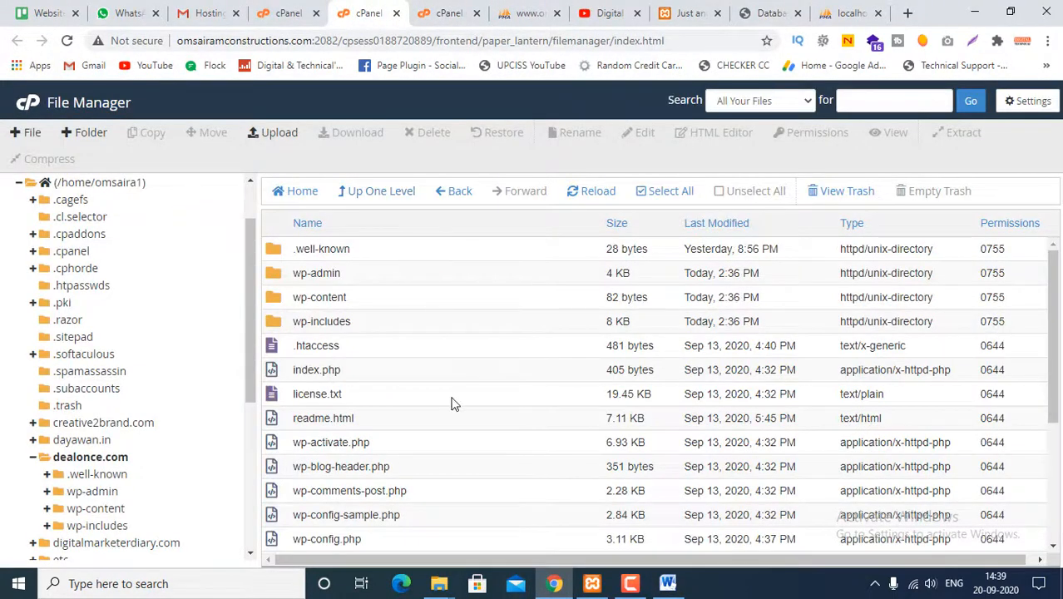
pyautogui.scroll(-3, 455, 401)
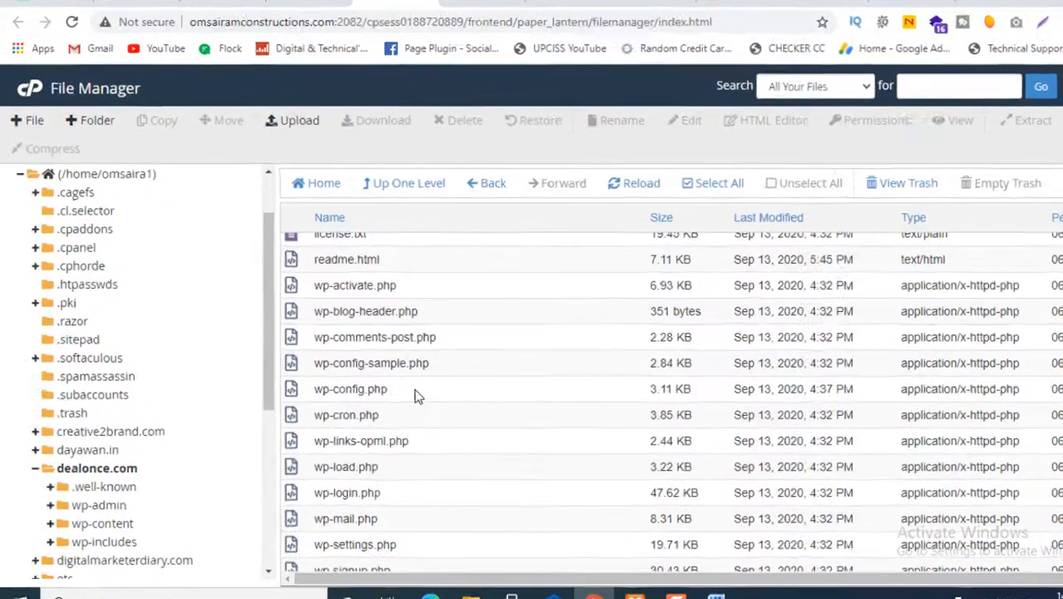
pyautogui.click(351, 384)
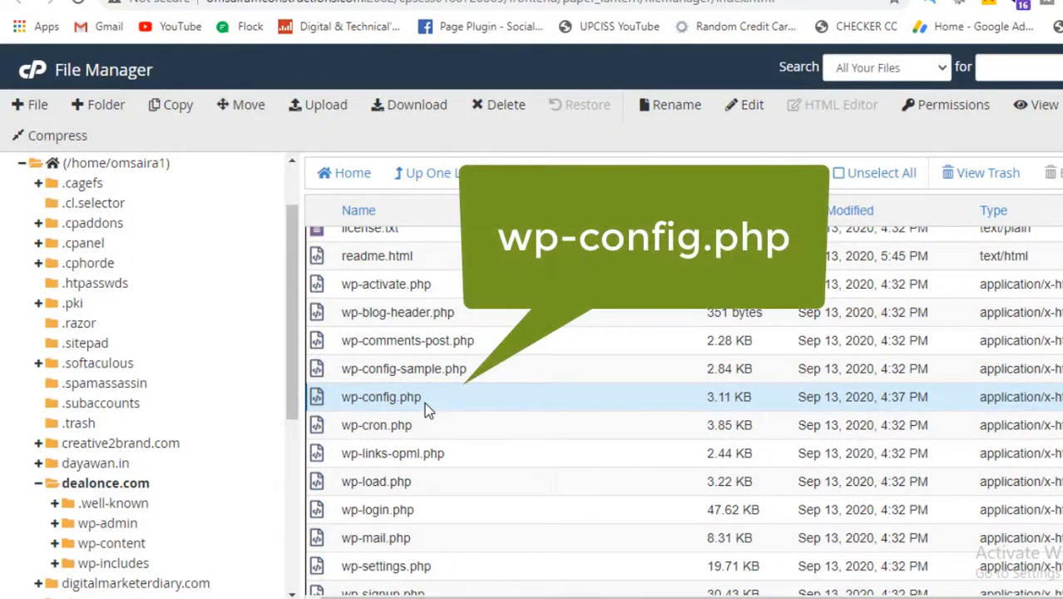
pyautogui.rightClick(439, 403)
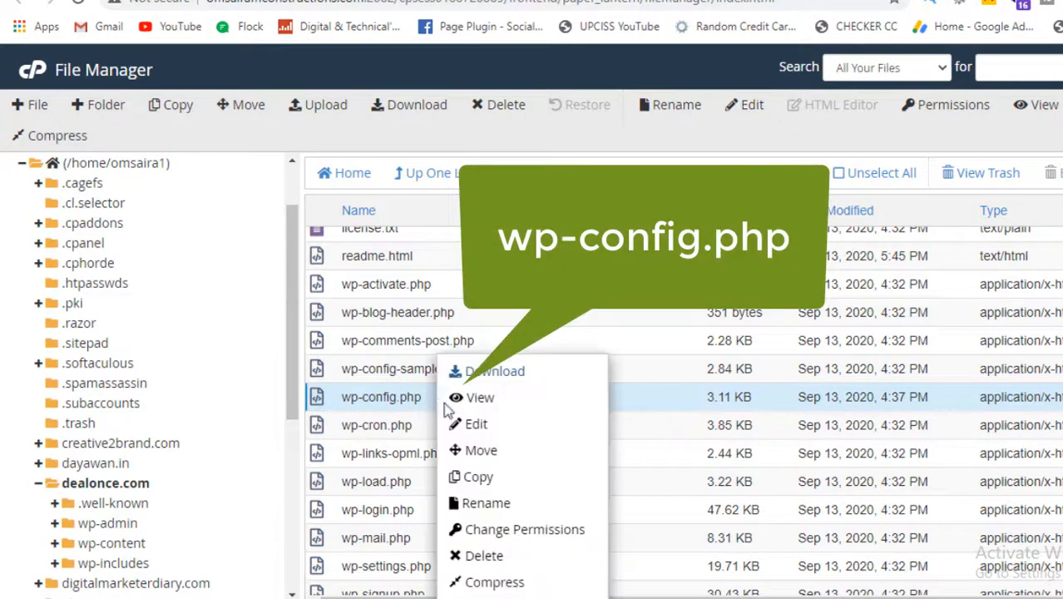
pyautogui.click(490, 428)
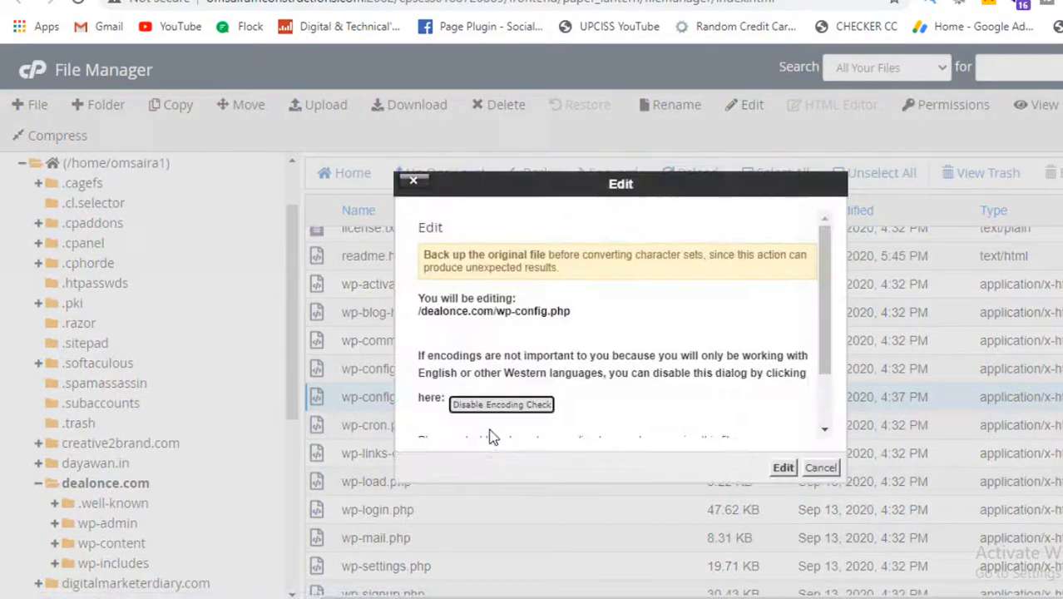
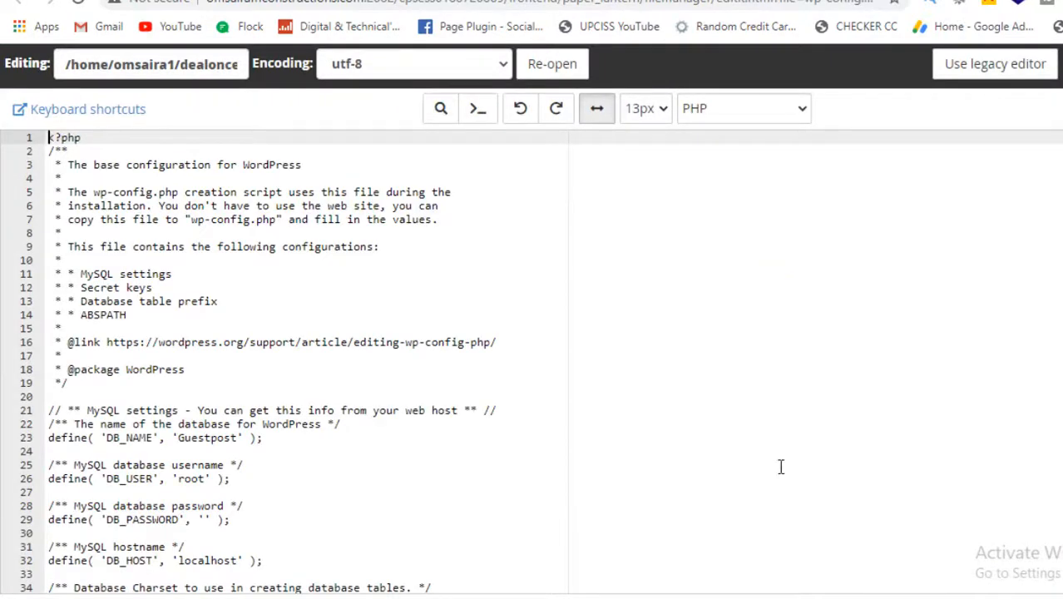
# Step: Replace the old DB_NAME value Guestpost with guestnew, copied from the Word document
pyautogui.scroll(-3, 701, 459)
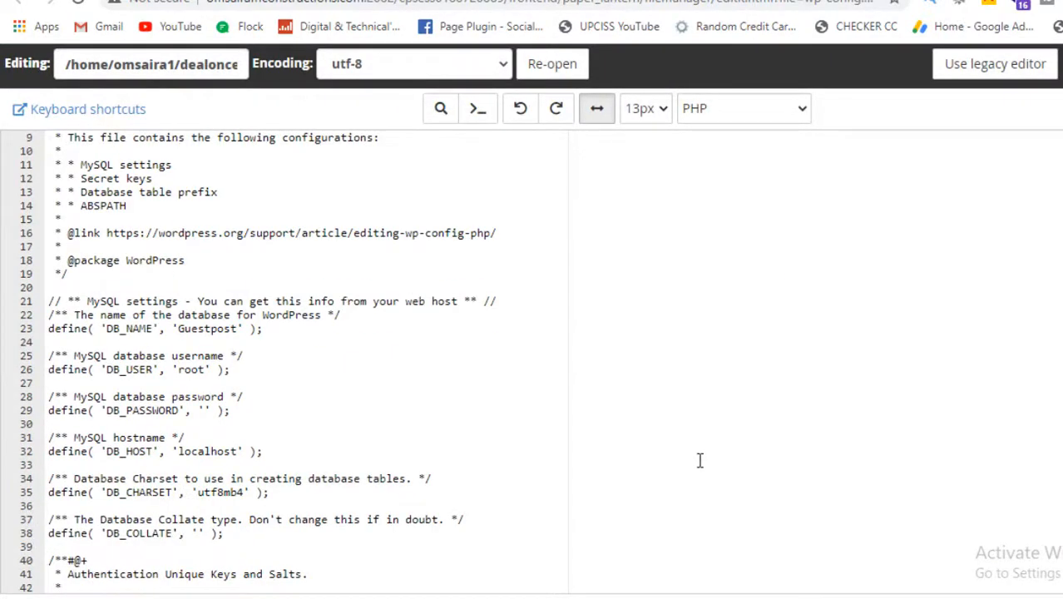
pyautogui.click(233, 369)
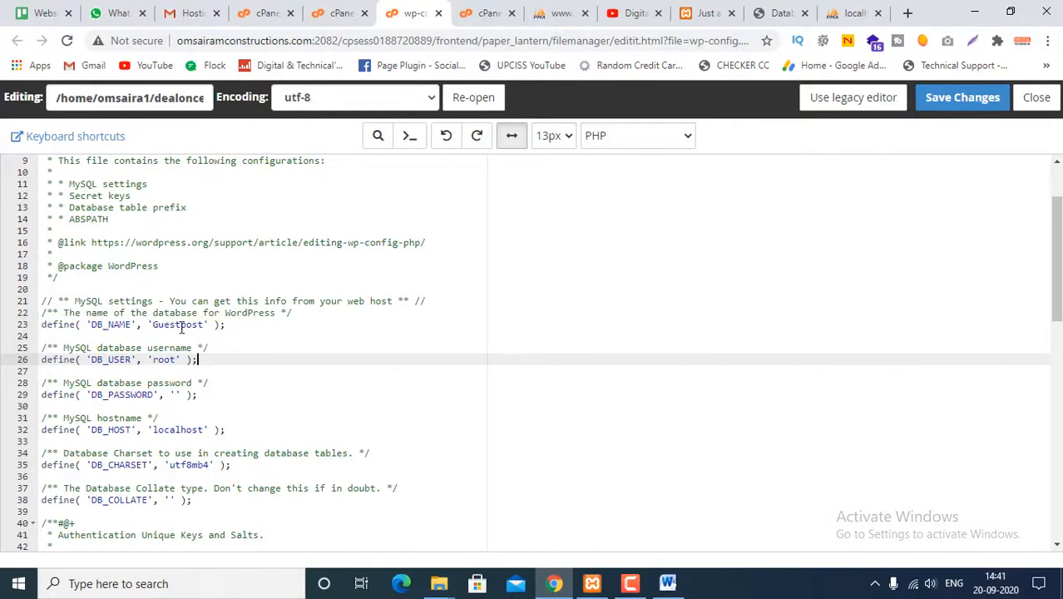
pyautogui.hotkey('alt', 'Tab')
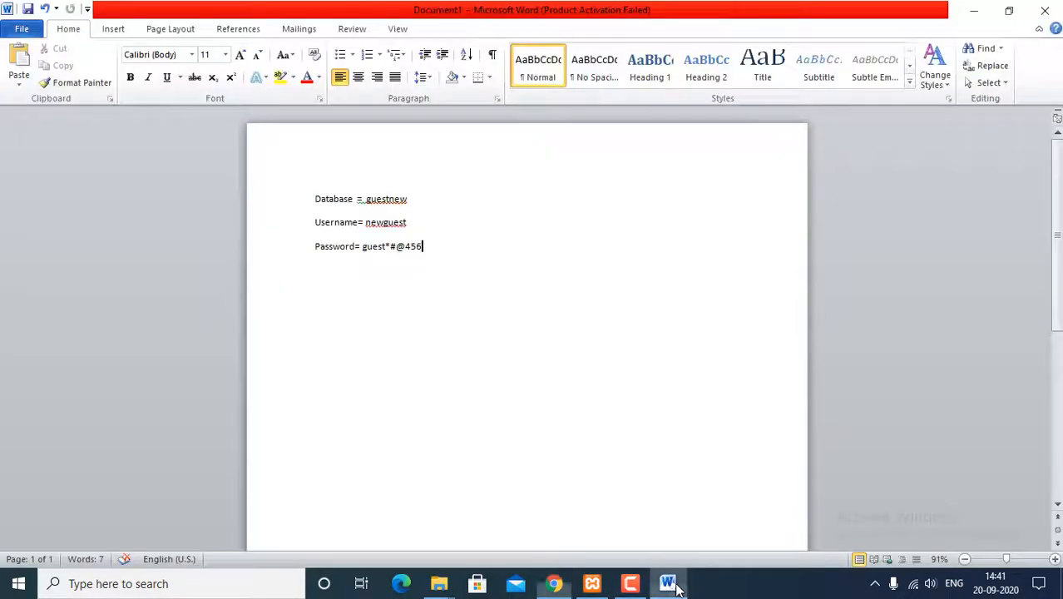
pyautogui.moveTo(366, 200); pyautogui.dragTo(407, 200)
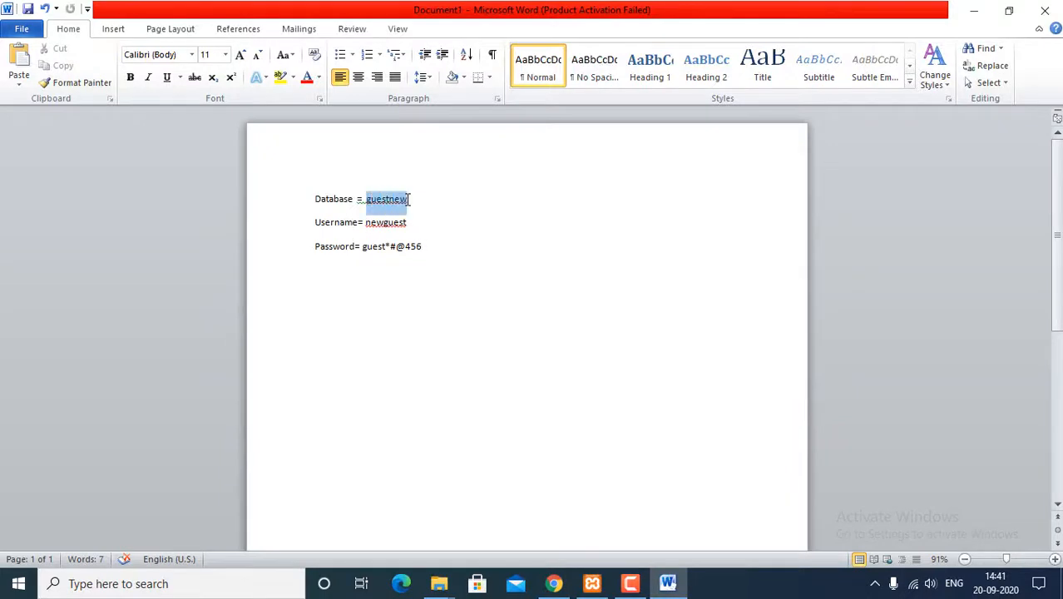
pyautogui.rightClick(391, 202)
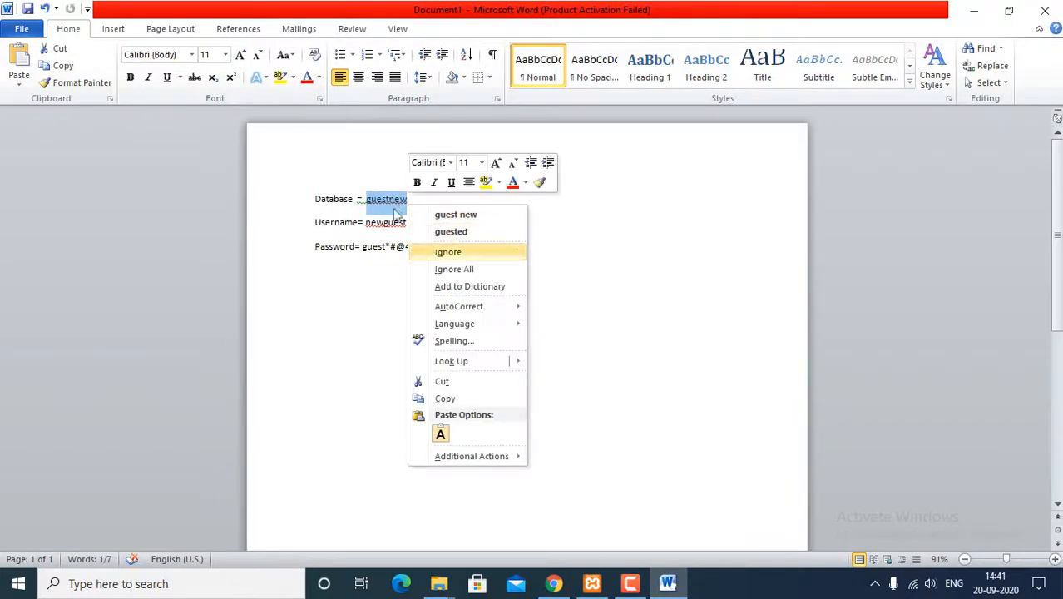
pyautogui.click(450, 399)
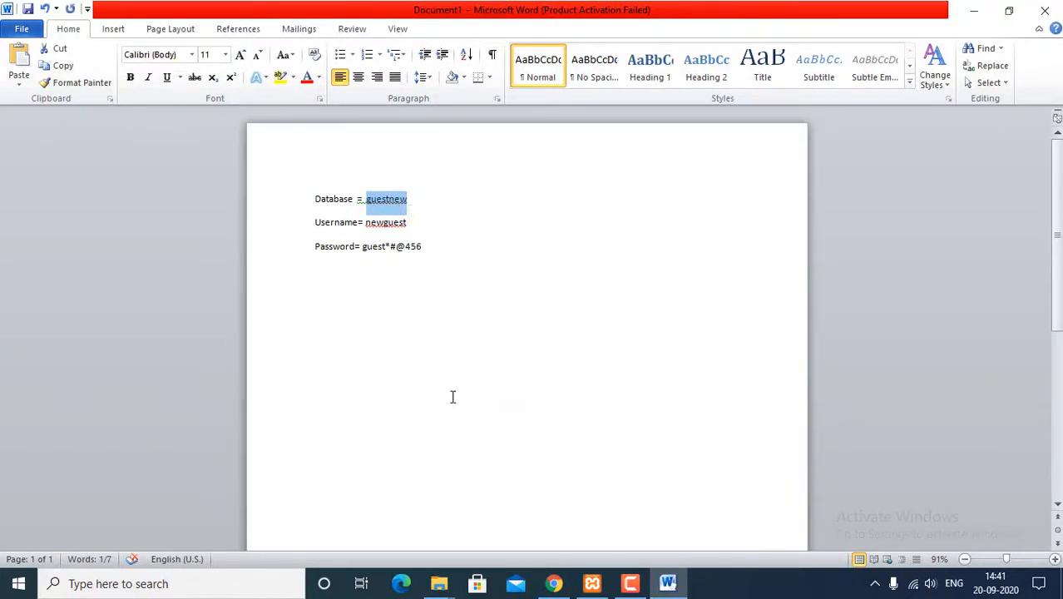
pyautogui.click(553, 583)
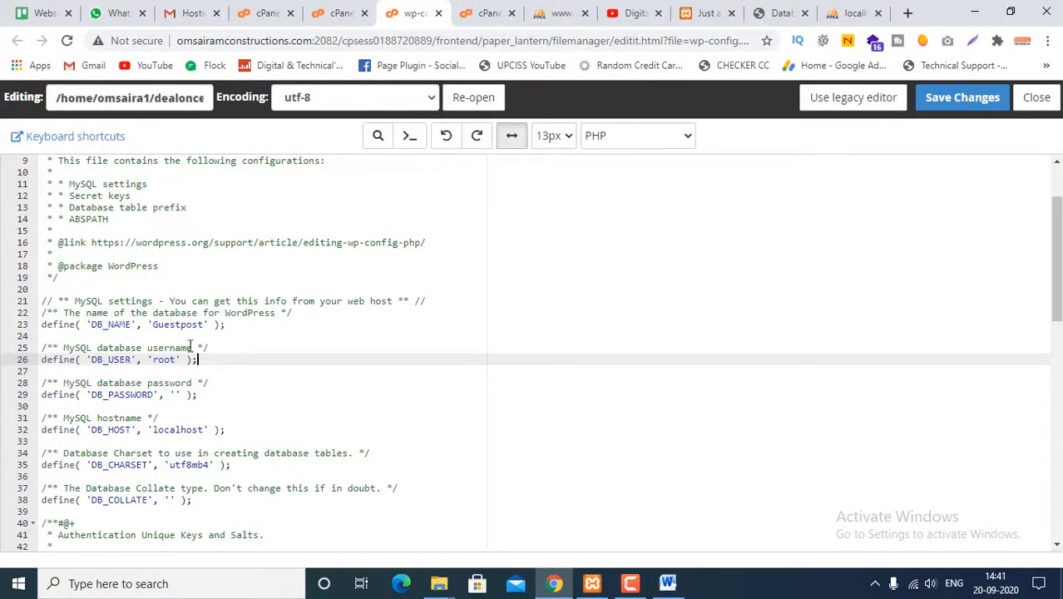
pyautogui.moveTo(153, 323); pyautogui.dragTo(202, 324)
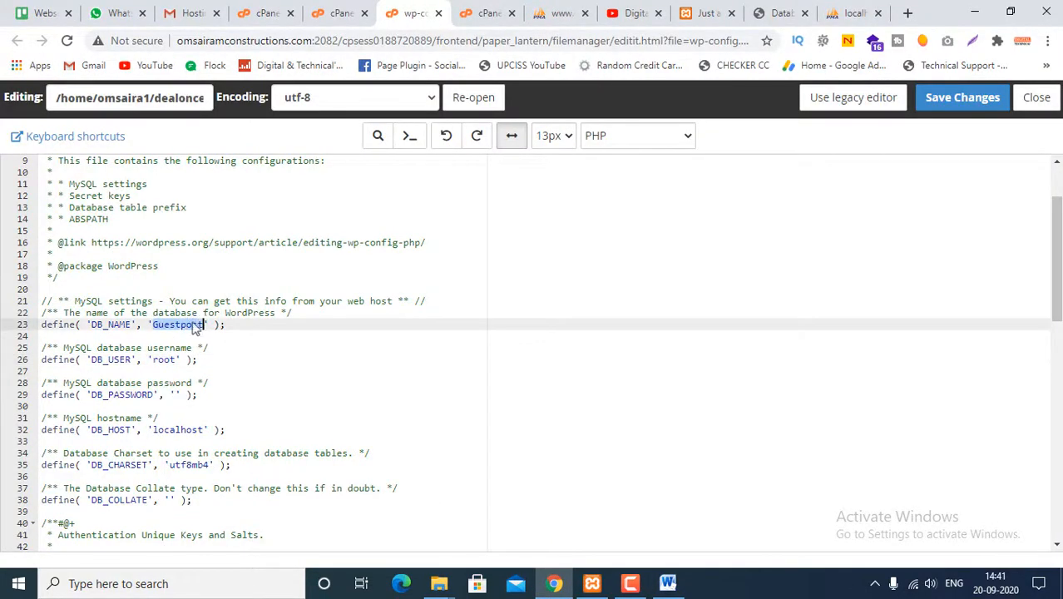
pyautogui.rightClick(196, 326)
pyautogui.click(246, 150)
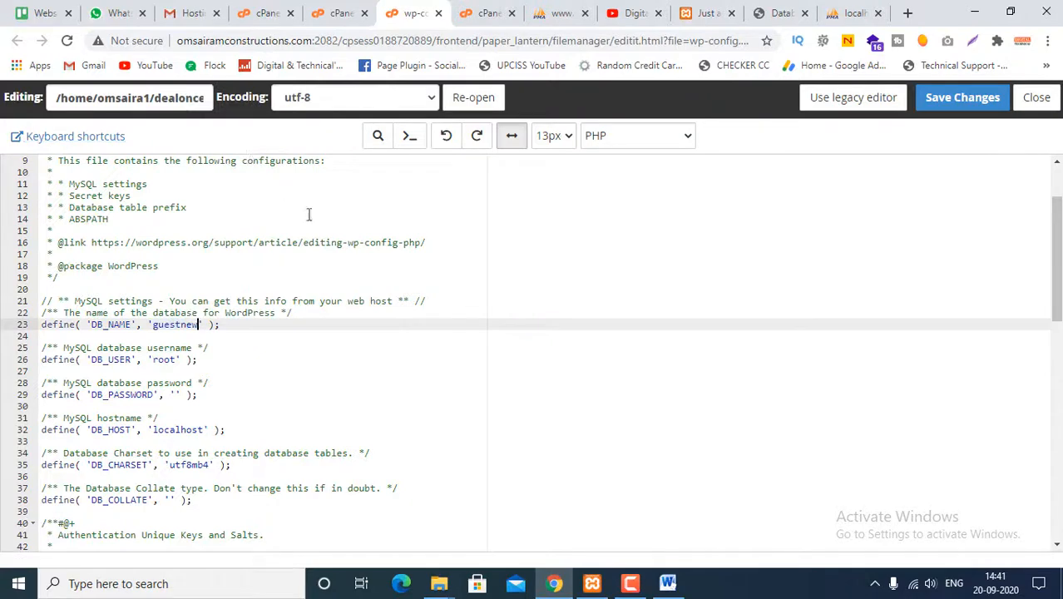
# Step: Replace the DB_USER value root with the new database username from Word
pyautogui.click(667, 583)
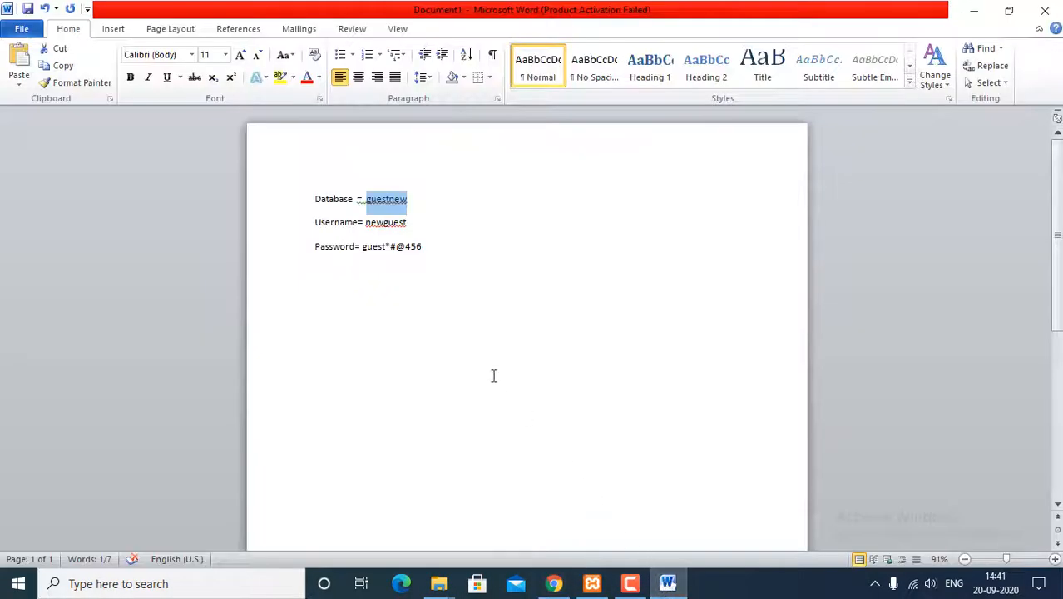
pyautogui.moveTo(367, 223); pyautogui.dragTo(406, 223)
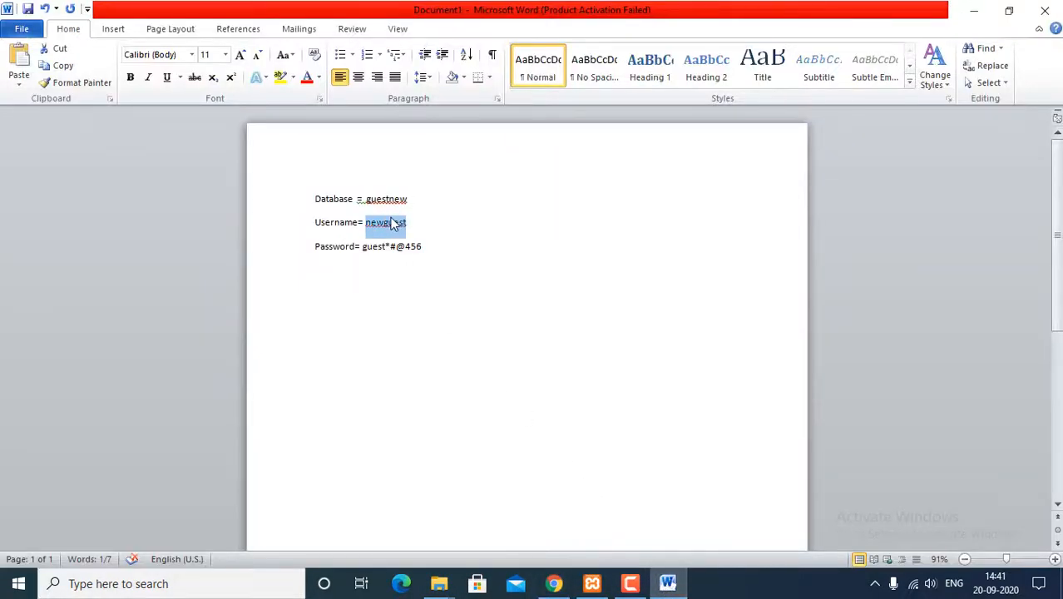
pyautogui.rightClick(405, 226)
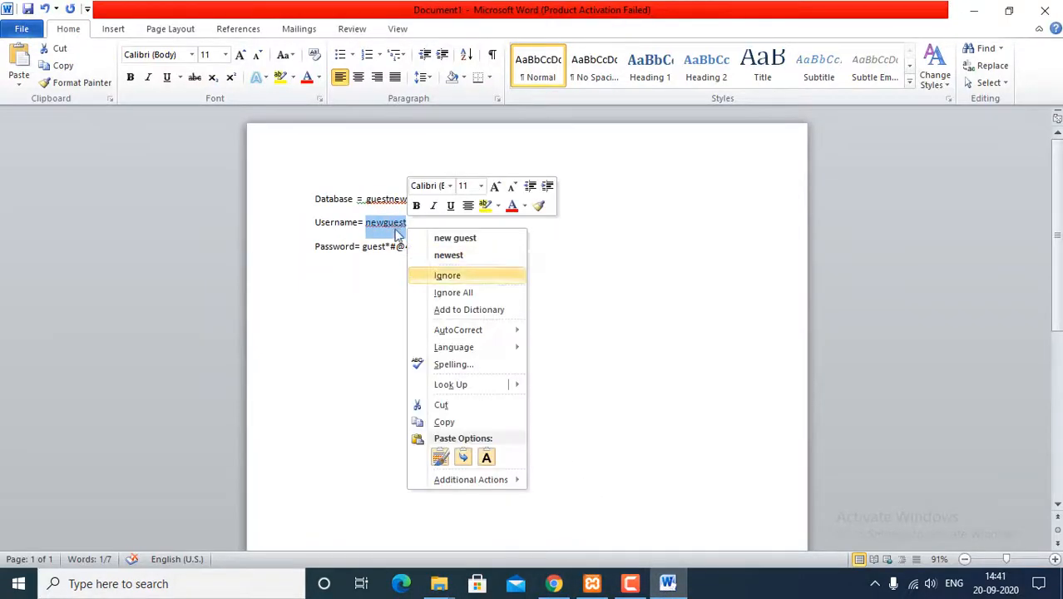
pyautogui.click(463, 421)
pyautogui.click(553, 583)
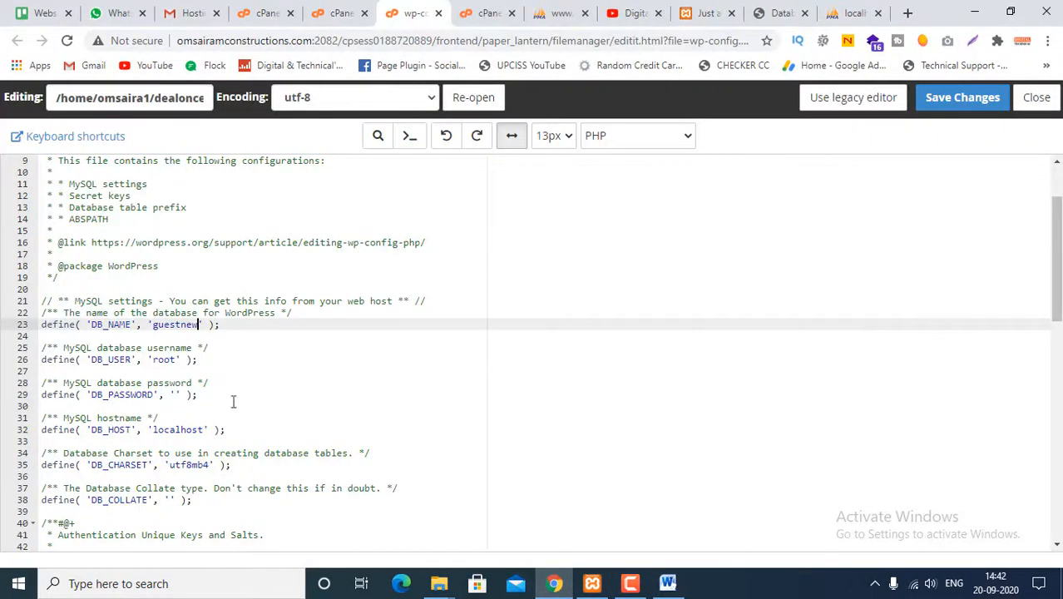
pyautogui.moveTo(154, 359); pyautogui.dragTo(177, 359)
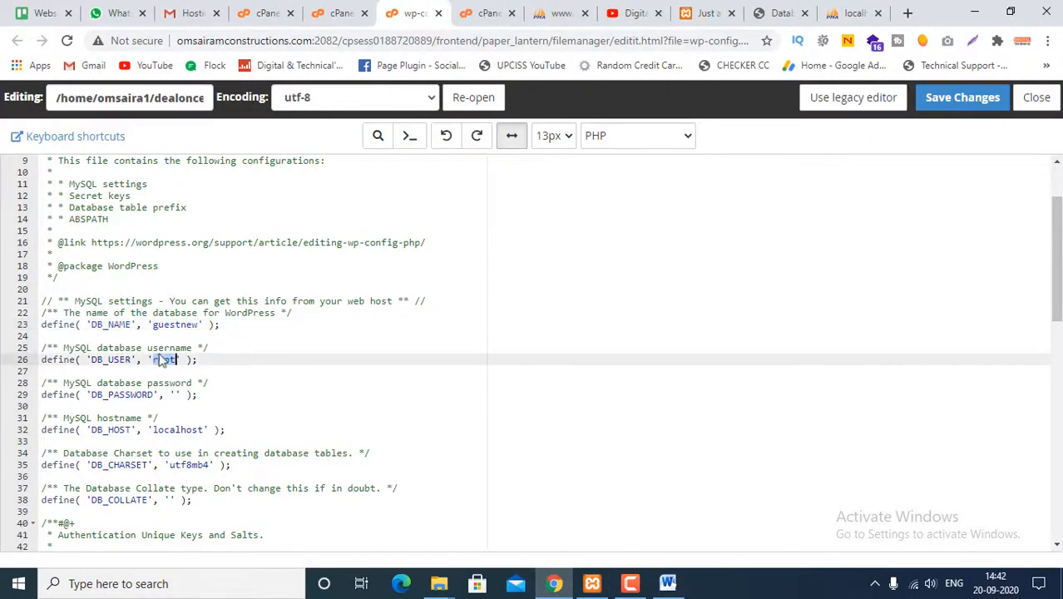
pyautogui.rightClick(163, 359)
pyautogui.click(221, 183)
# Step: Paste the new database password into the empty DB_PASSWORD quotes and save wp-config.php
pyautogui.moveTo(603, 588)
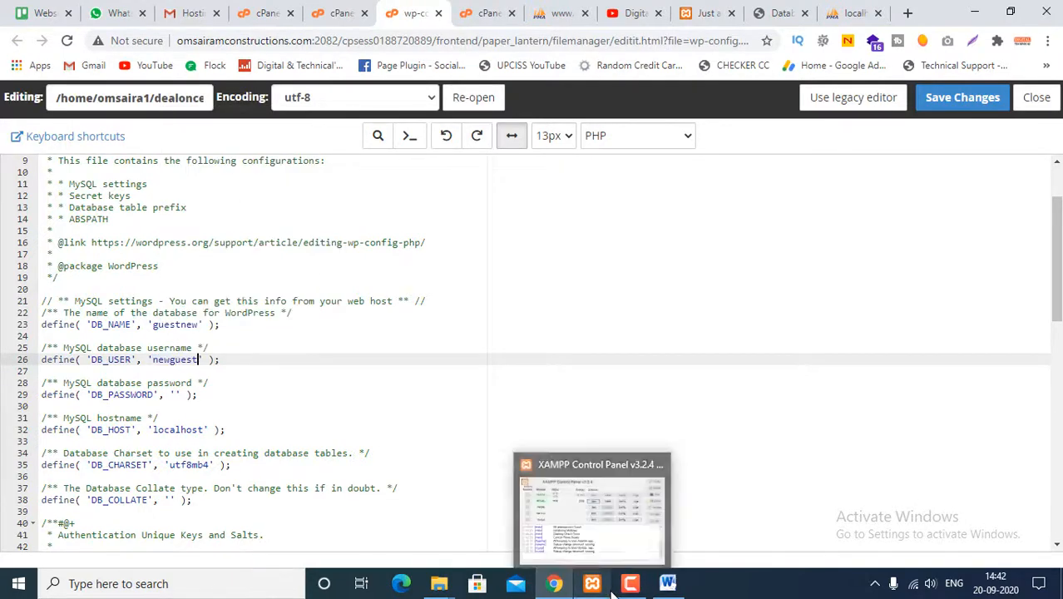
pyautogui.click(668, 583)
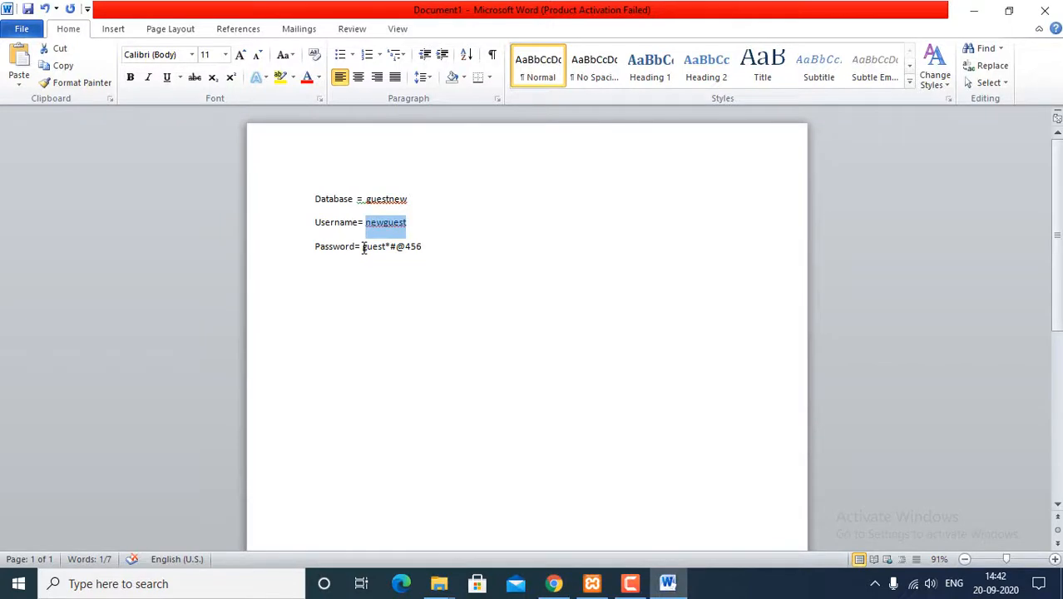
pyautogui.moveTo(362, 246); pyautogui.dragTo(422, 247)
pyautogui.rightClick(401, 249)
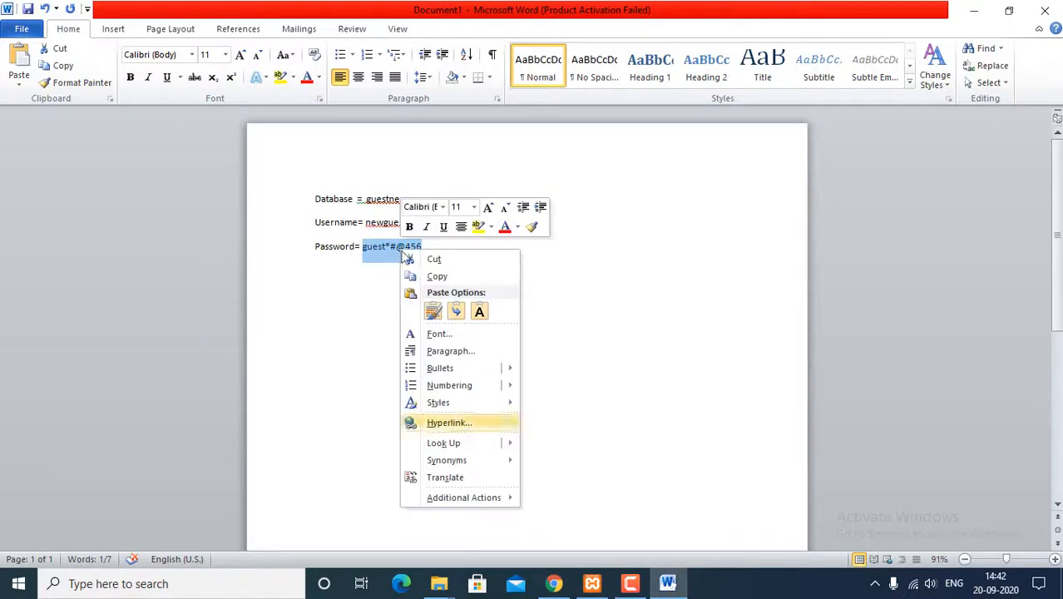
pyautogui.click(434, 277)
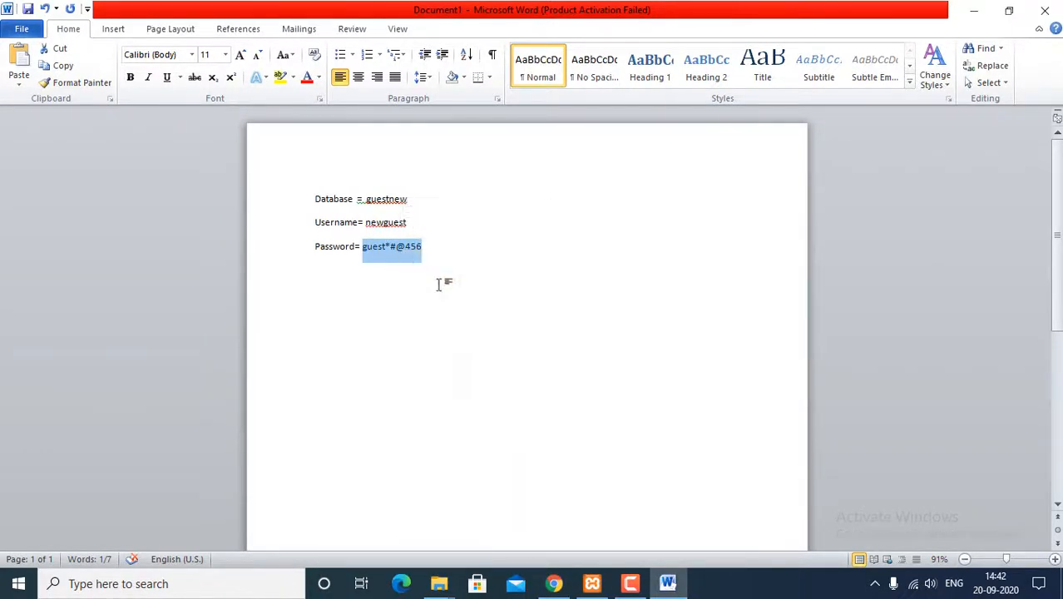
pyautogui.click(553, 583)
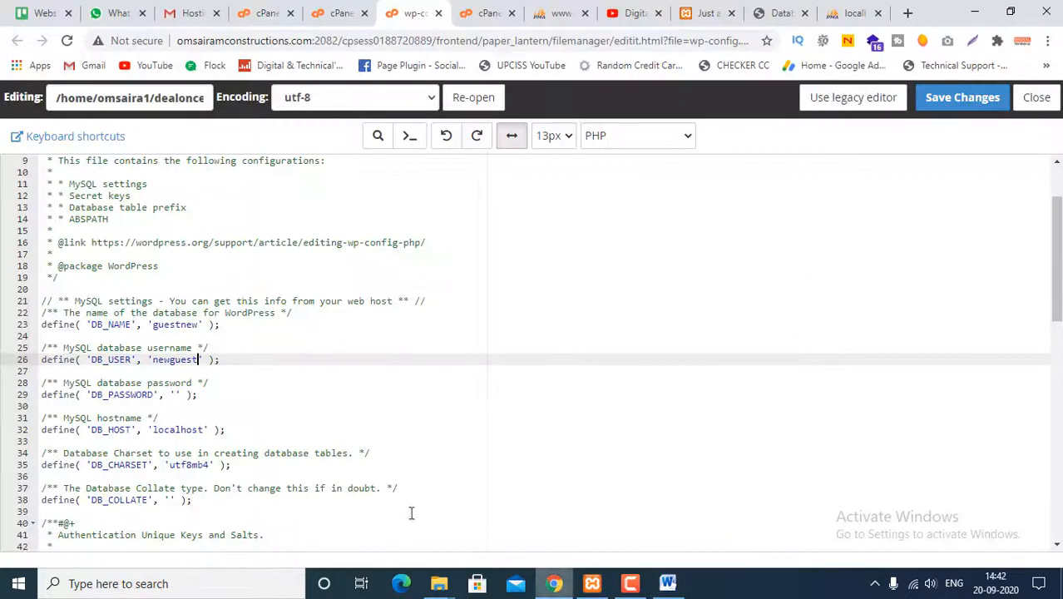
pyautogui.click(176, 395)
pyautogui.rightClick(176, 395)
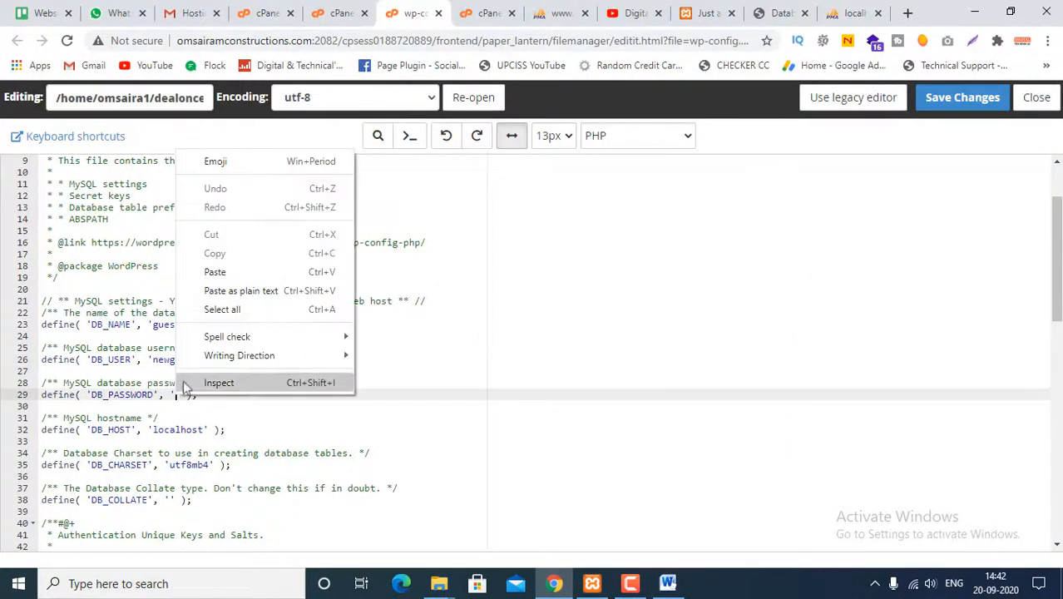
pyautogui.click(244, 271)
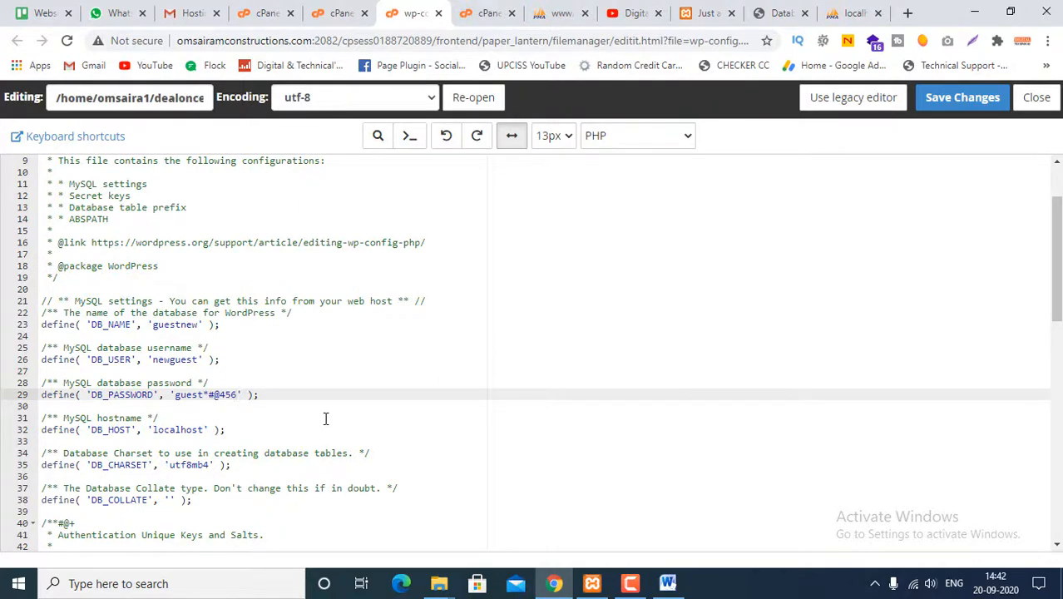
pyautogui.click(959, 101)
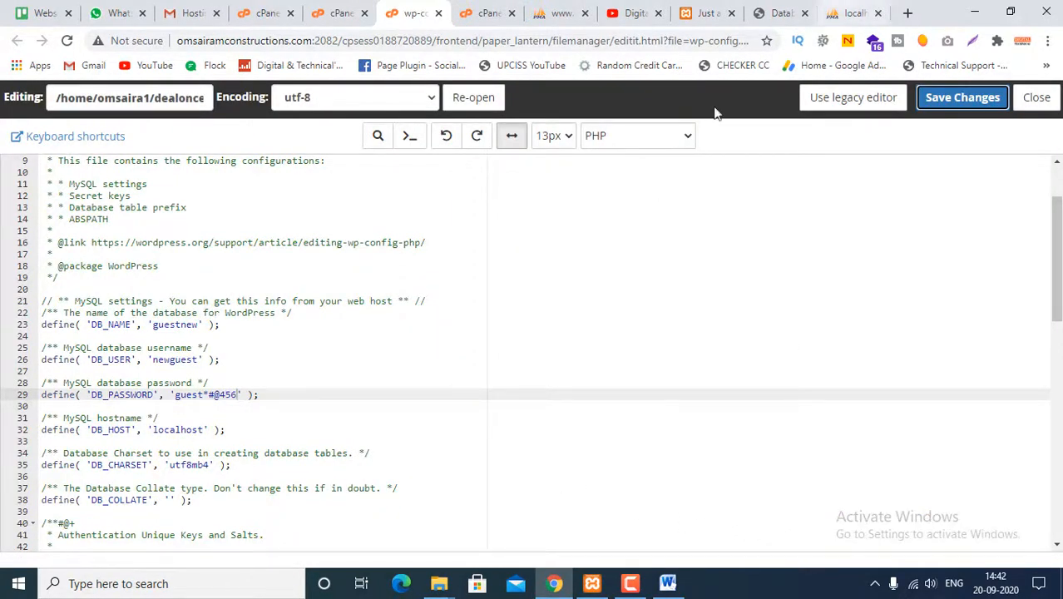
pyautogui.click(773, 13)
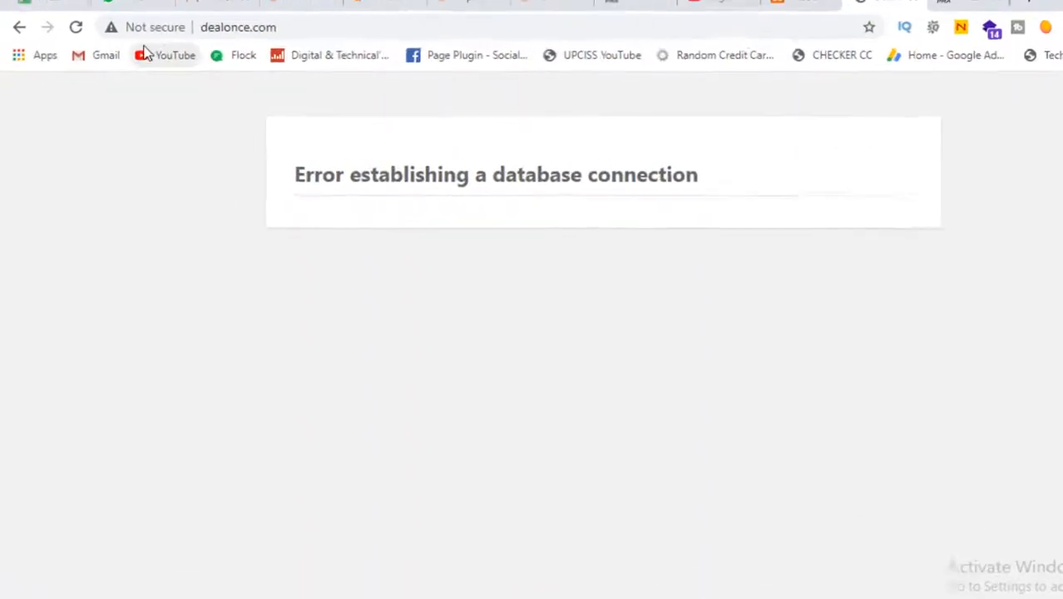
# Step: Reload dealonce.com and compare it with the localhost Guestpost copy of the site
pyautogui.click(66, 40)
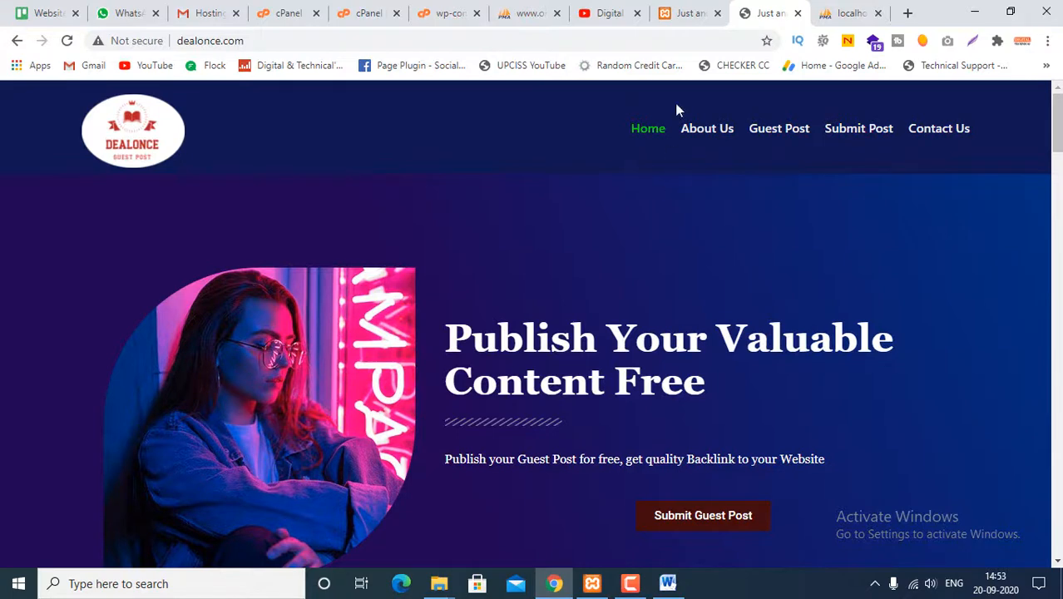
pyautogui.click(689, 13)
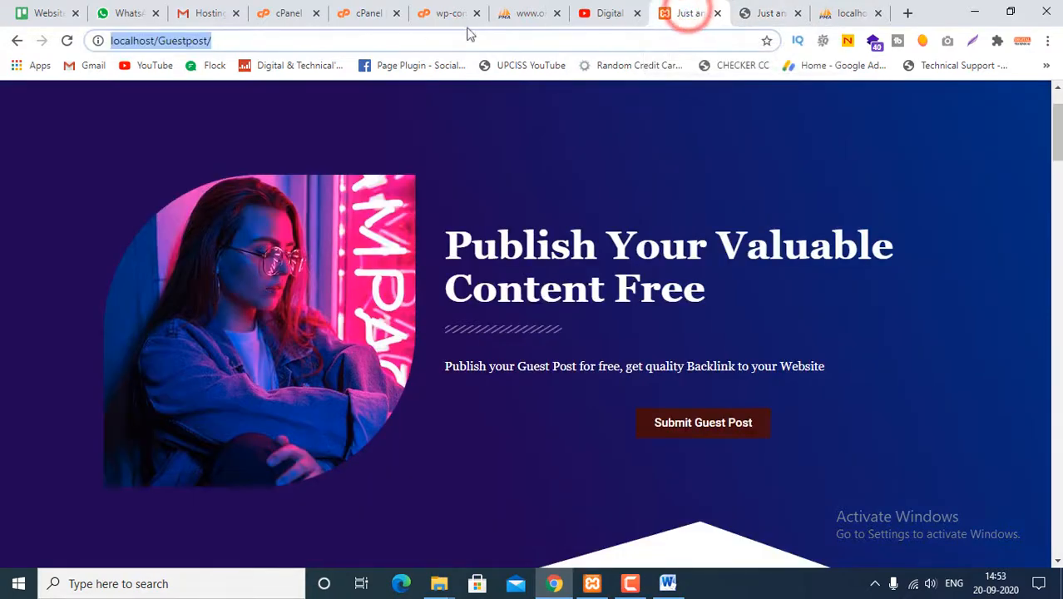
pyautogui.click(304, 41)
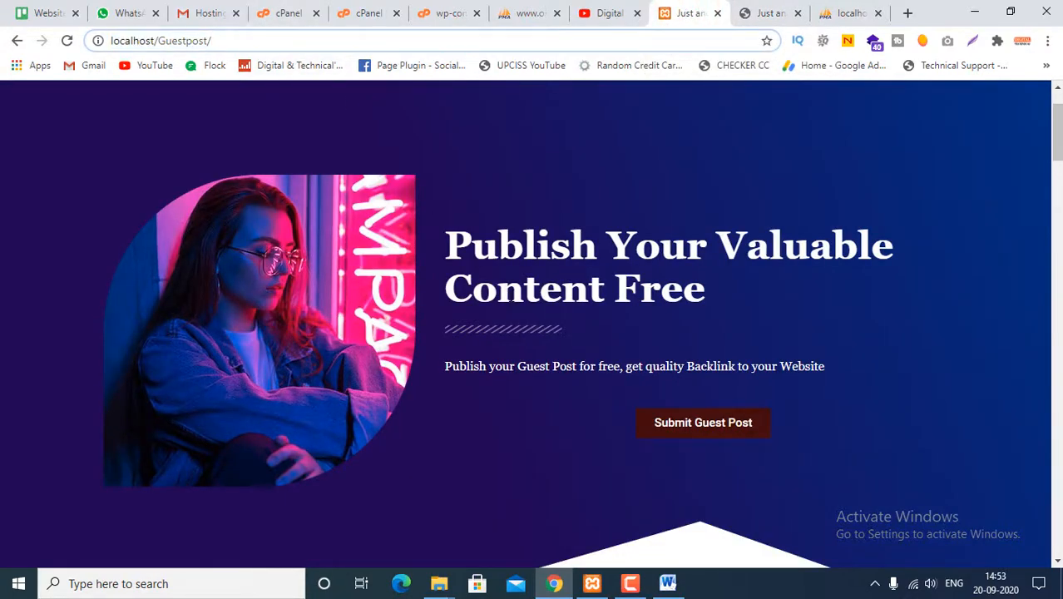
pyautogui.scroll(-8, 510, 301)
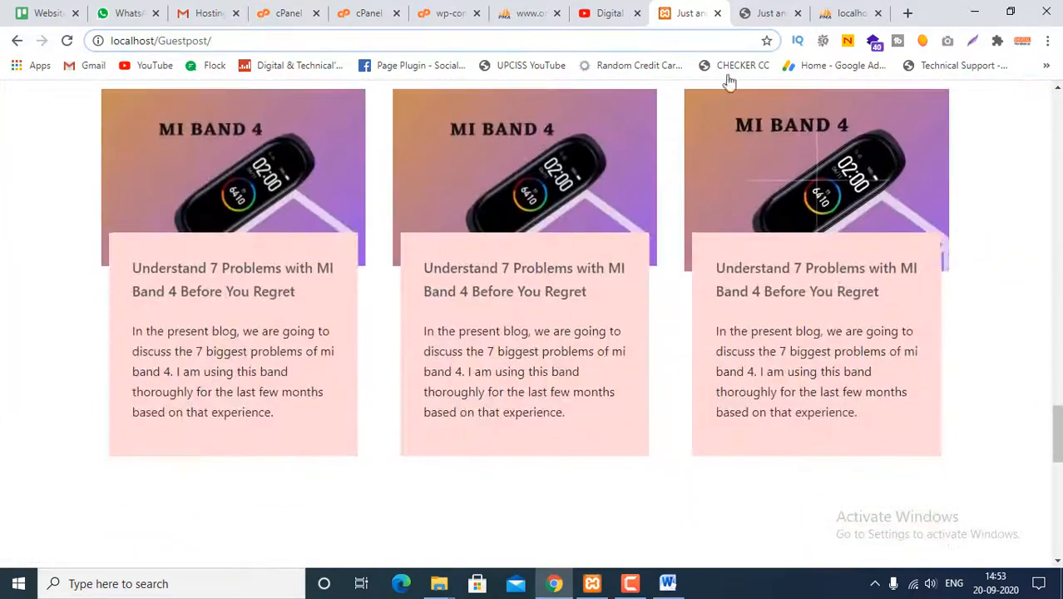
# Step: Back on the live dealonce.com site, open the About Us page, which returns a 500 error
pyautogui.click(765, 13)
pyautogui.scroll(-5, 683, 196)
pyautogui.scroll(-15, 600, 356)
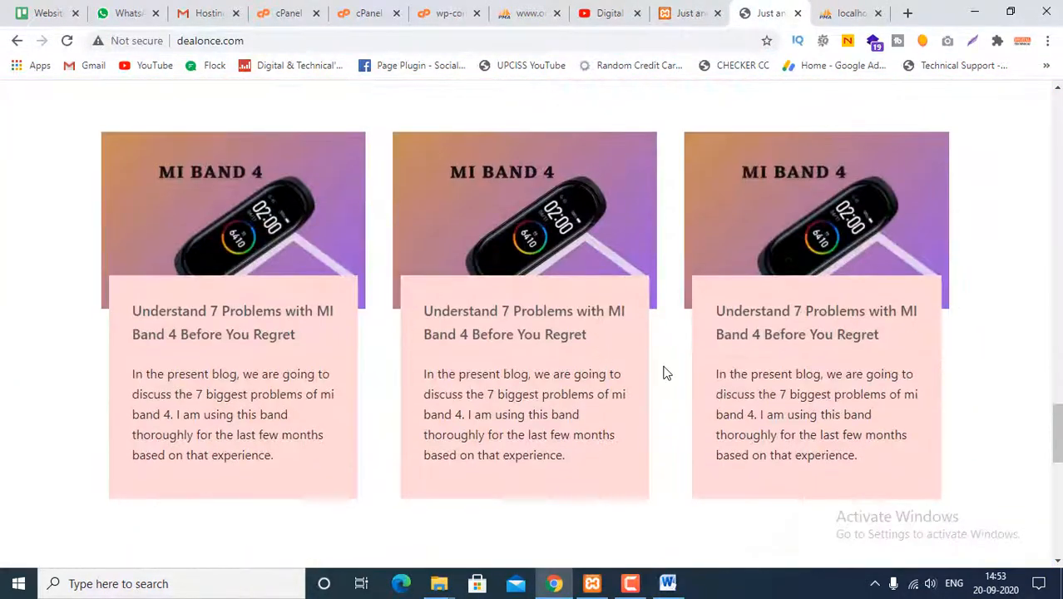
pyautogui.scroll(-5, 663, 372)
pyautogui.scroll(12, 662, 373)
pyautogui.scroll(12, 663, 373)
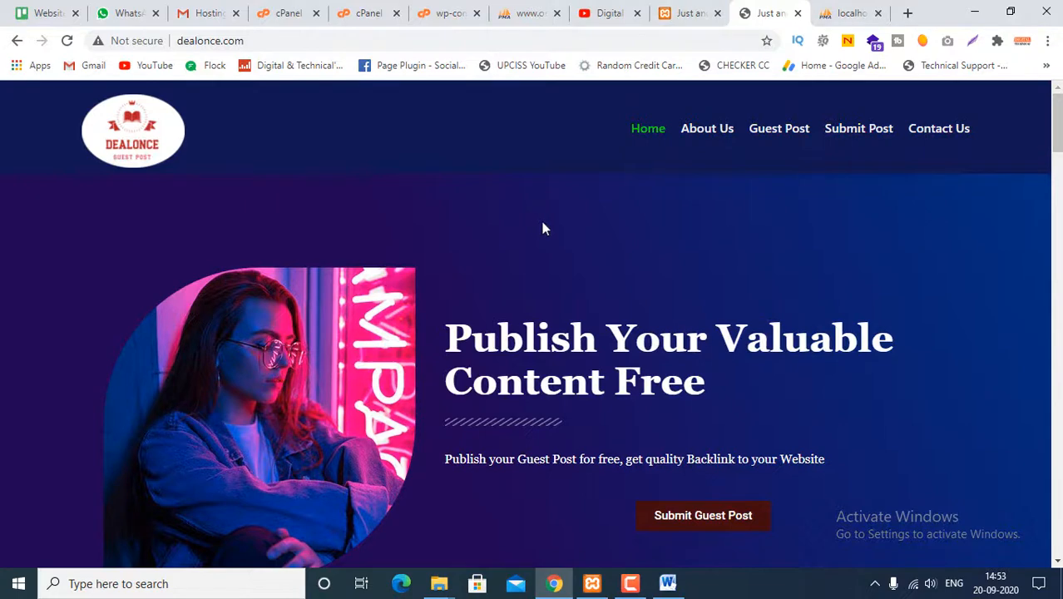
pyautogui.click(706, 133)
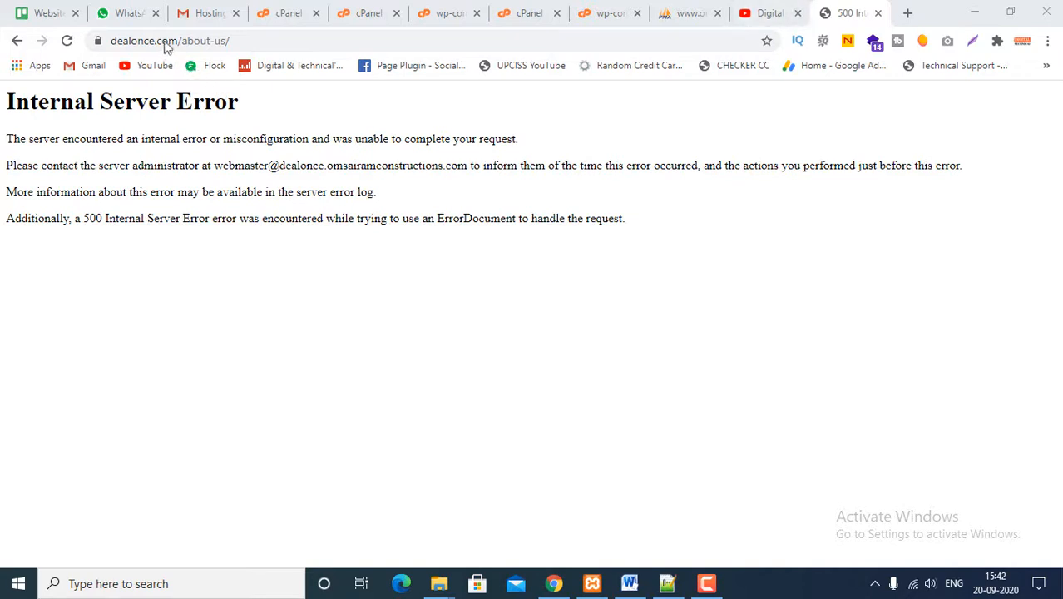
# Step: Go back from the error and log in to the dealonce.com WordPress admin at /wp-admin
pyautogui.click(19, 40)
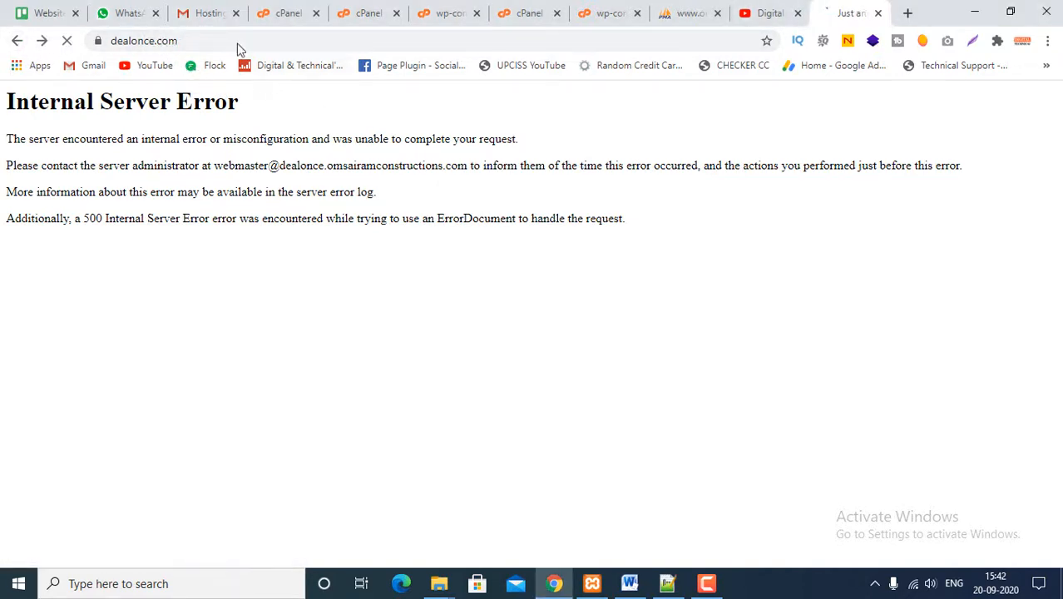
pyautogui.click(253, 38)
pyautogui.click(301, 40)
pyautogui.write('//www.')
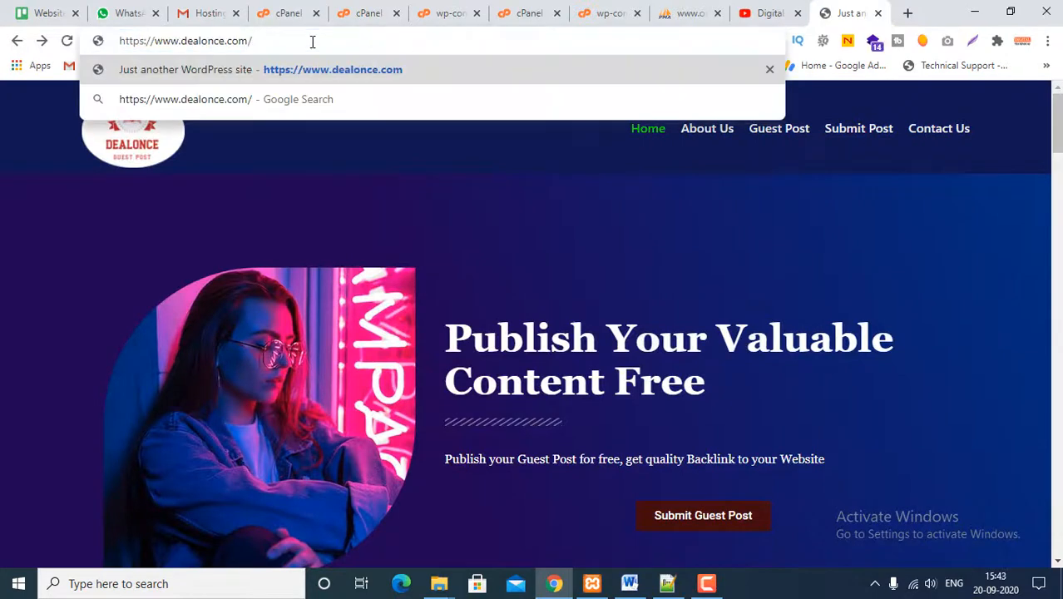
pyautogui.write('wp-admin')
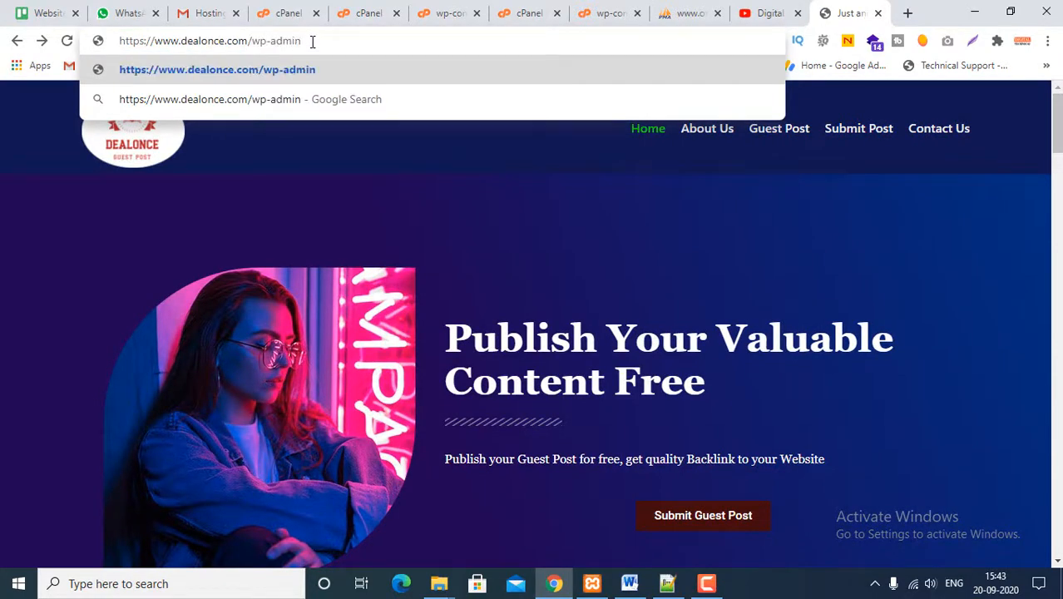
pyautogui.press('Return')
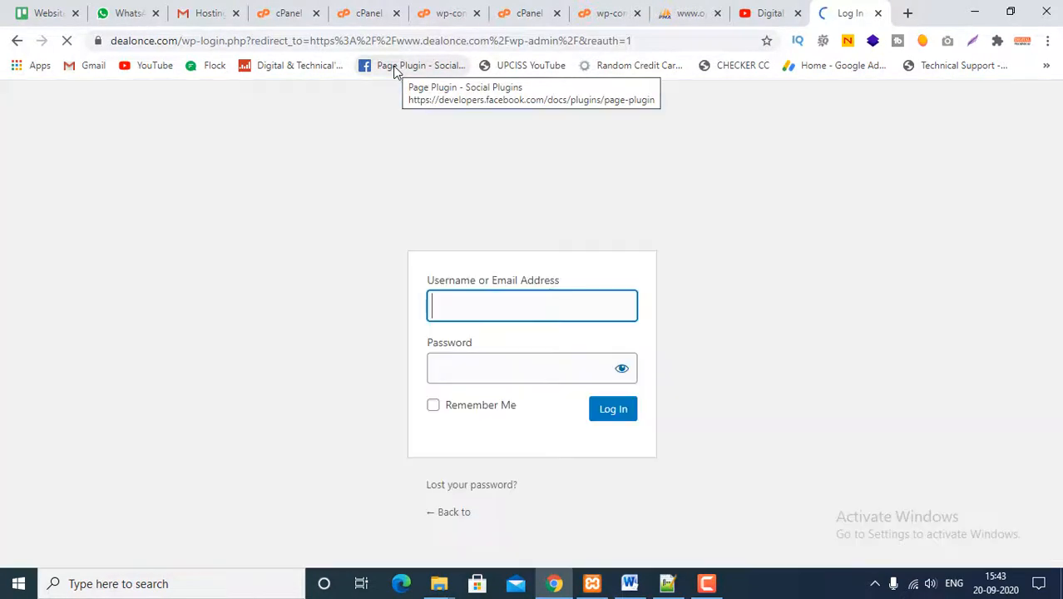
pyautogui.click(632, 419)
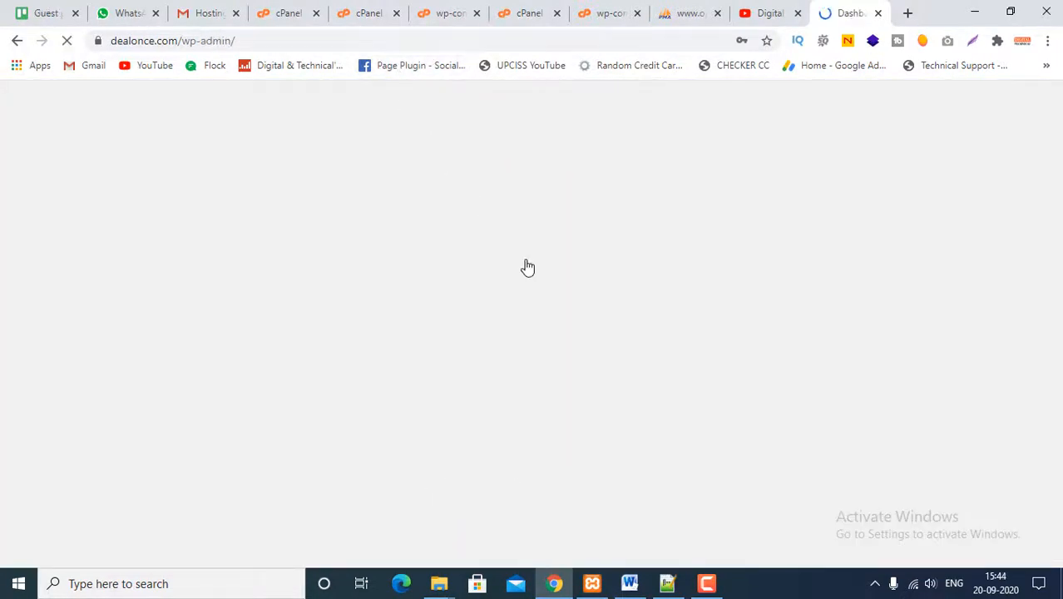
# Step: Open Settings > Permalinks and re-save the permalink settings
pyautogui.scroll(-5, 615, 332)
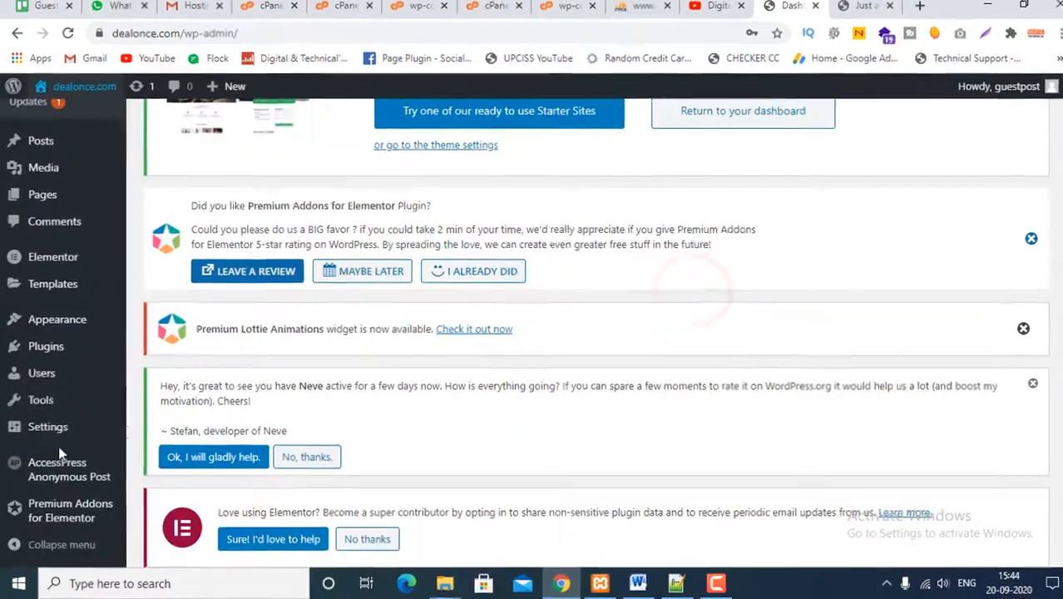
pyautogui.moveTo(29, 436)
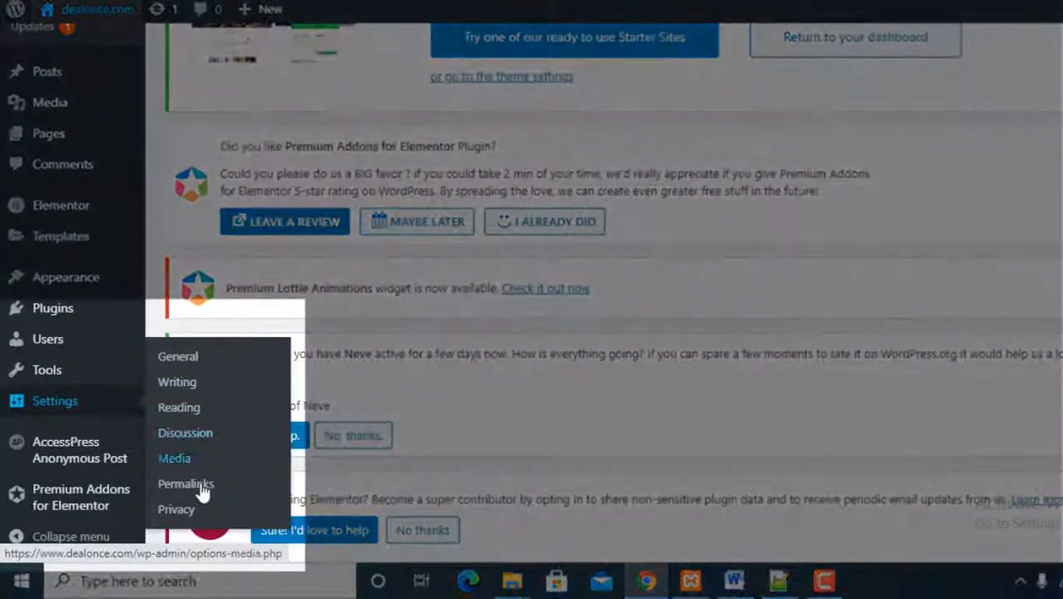
pyautogui.click(203, 485)
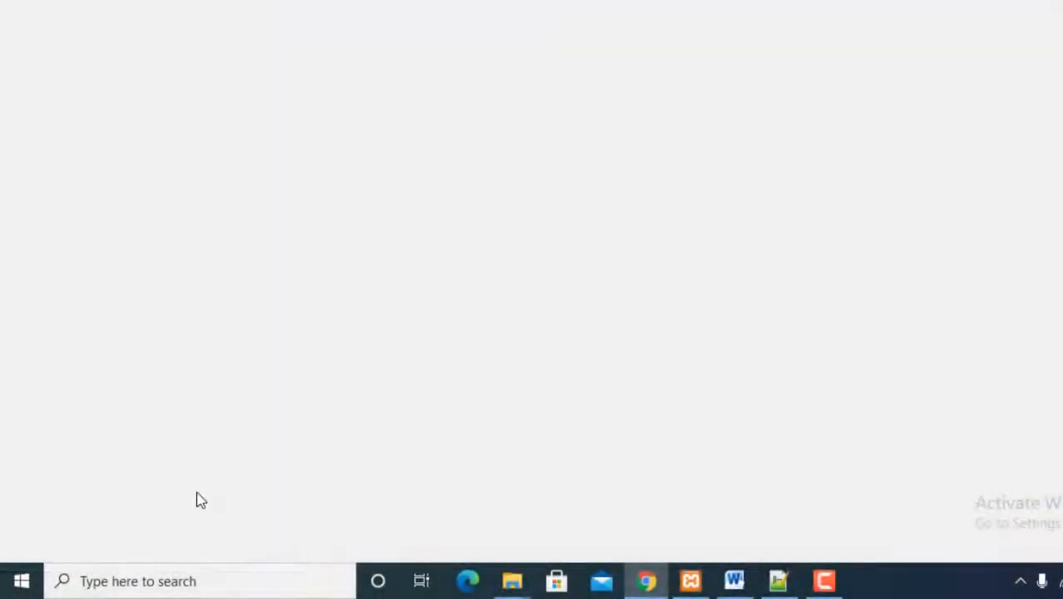
pyautogui.scroll(-6, 364, 366)
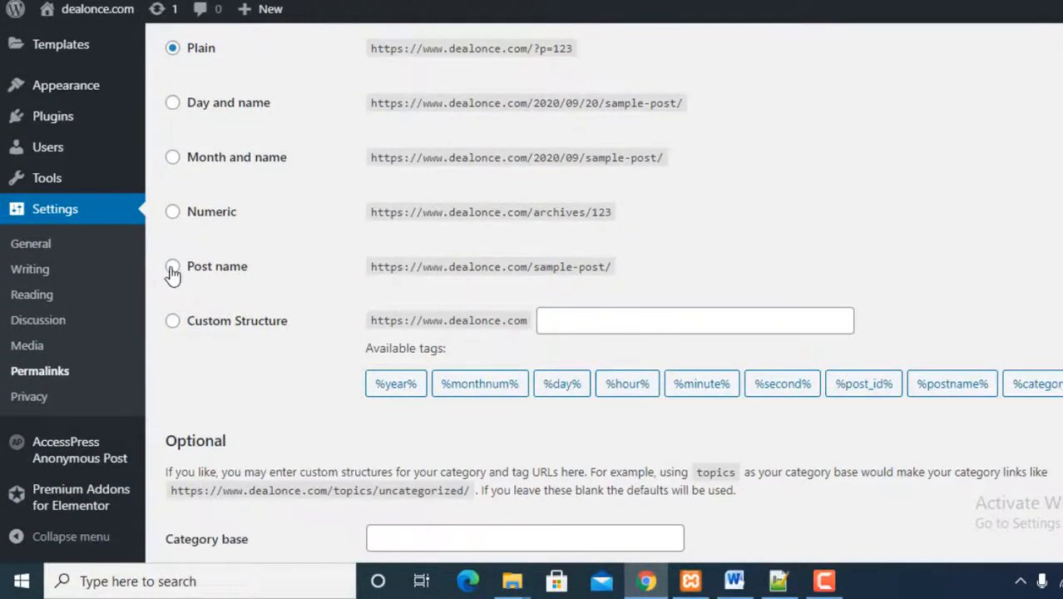
pyautogui.scroll(-2, 192, 391)
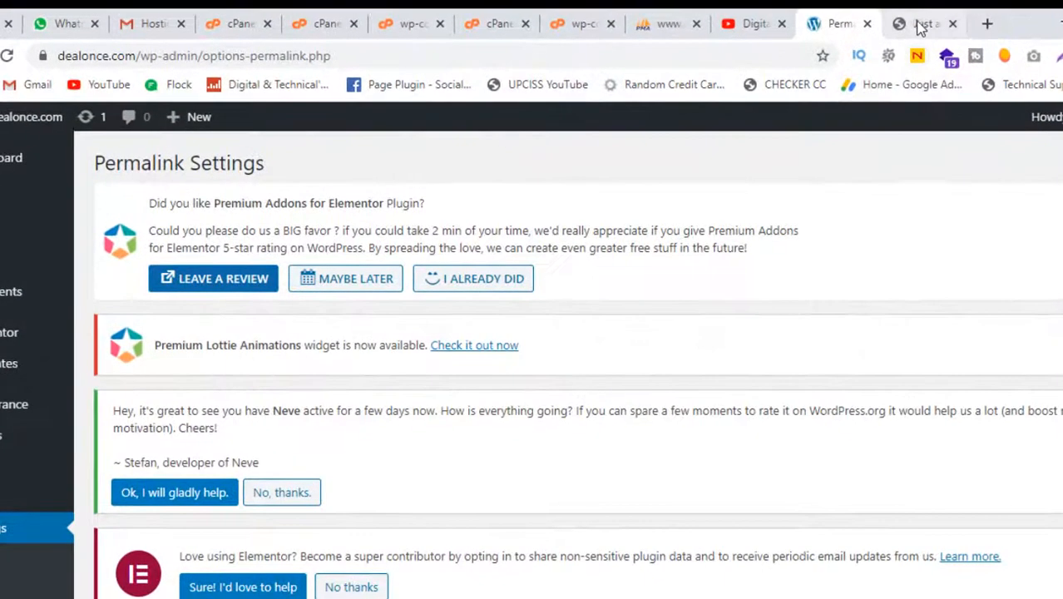
# Step: Test the live site's About Us and Guest Post pages, which now load their post listings
pyautogui.click(854, 14)
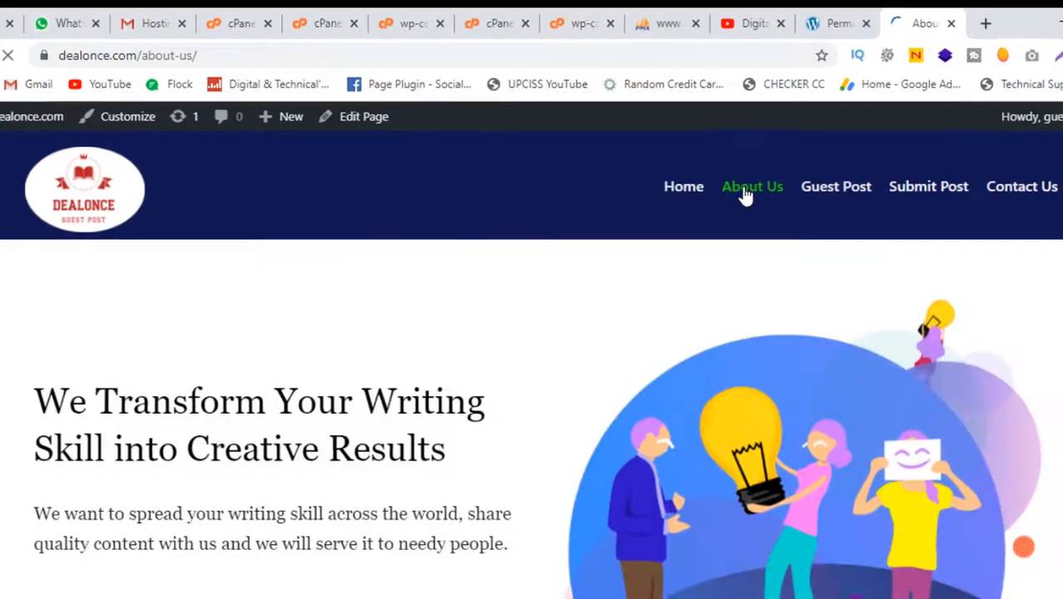
pyautogui.scroll(-4, 559, 252)
pyautogui.scroll(-15, 559, 252)
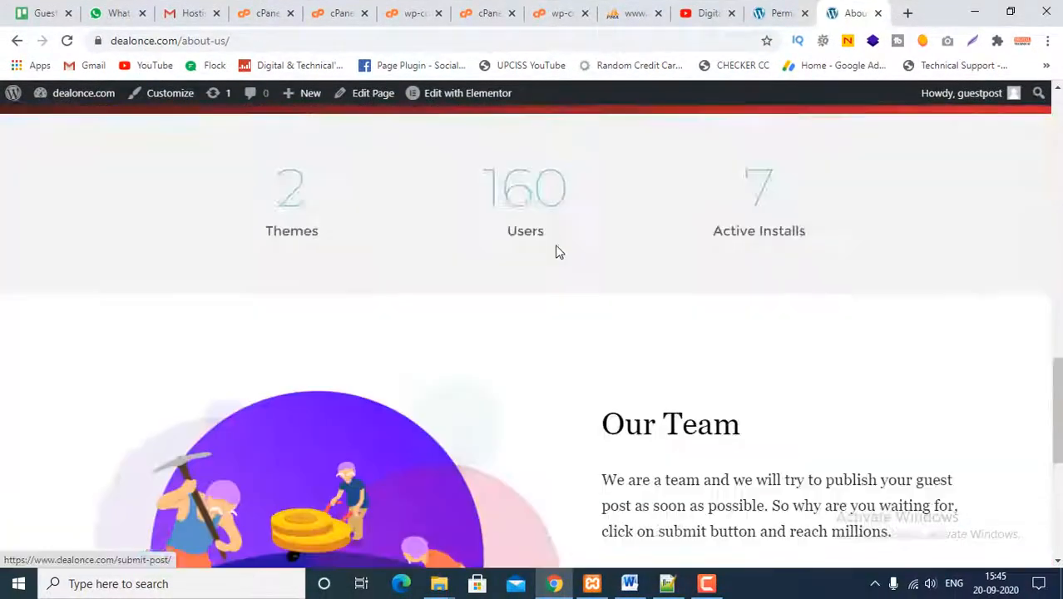
pyautogui.scroll(13, 557, 249)
pyautogui.scroll(6, 569, 254)
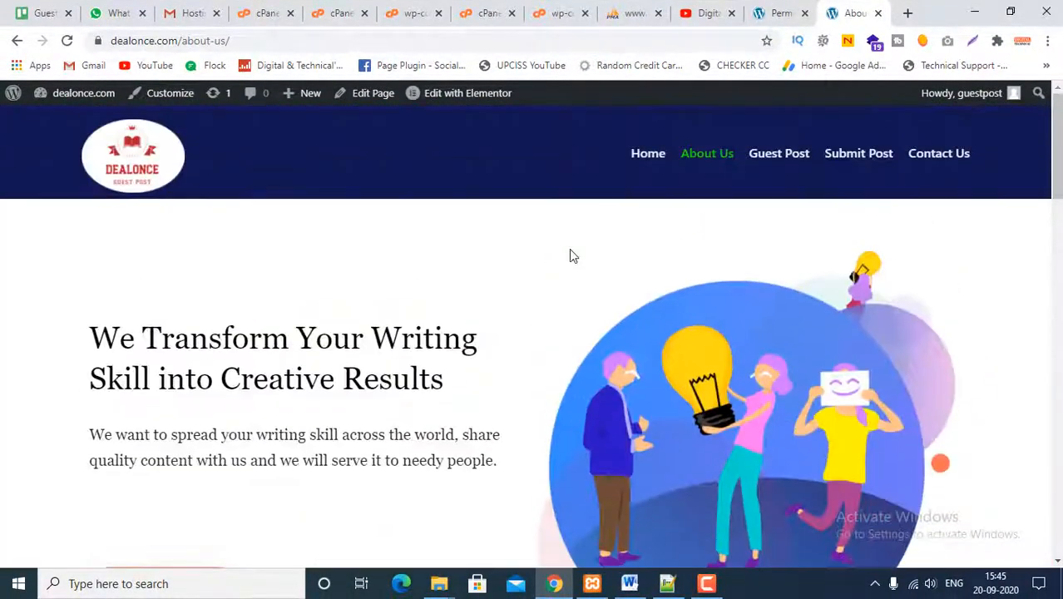
pyautogui.click(768, 158)
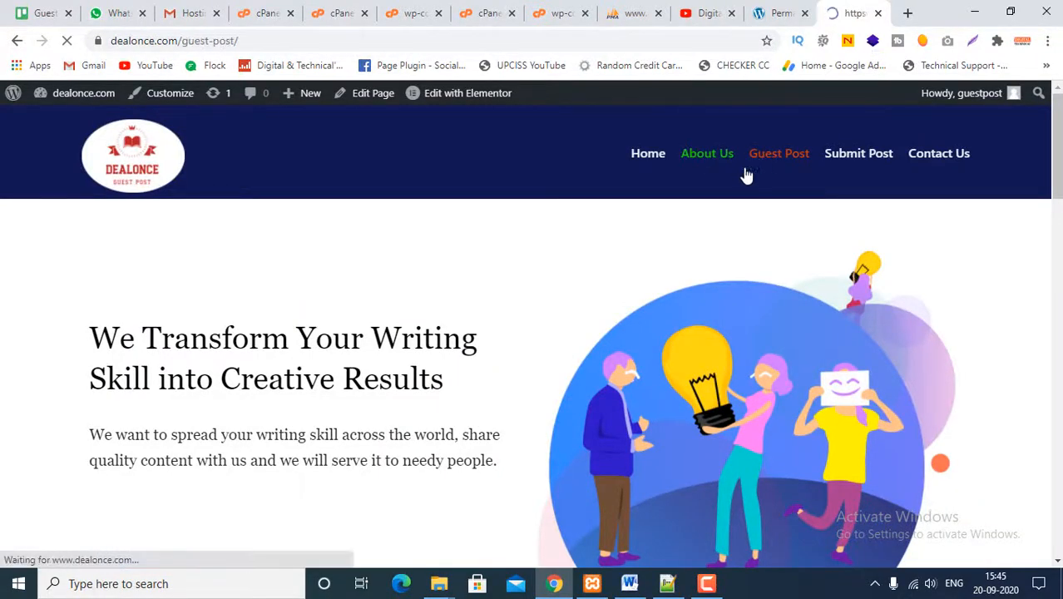
pyautogui.scroll(-5, 591, 249)
pyautogui.scroll(5, 703, 226)
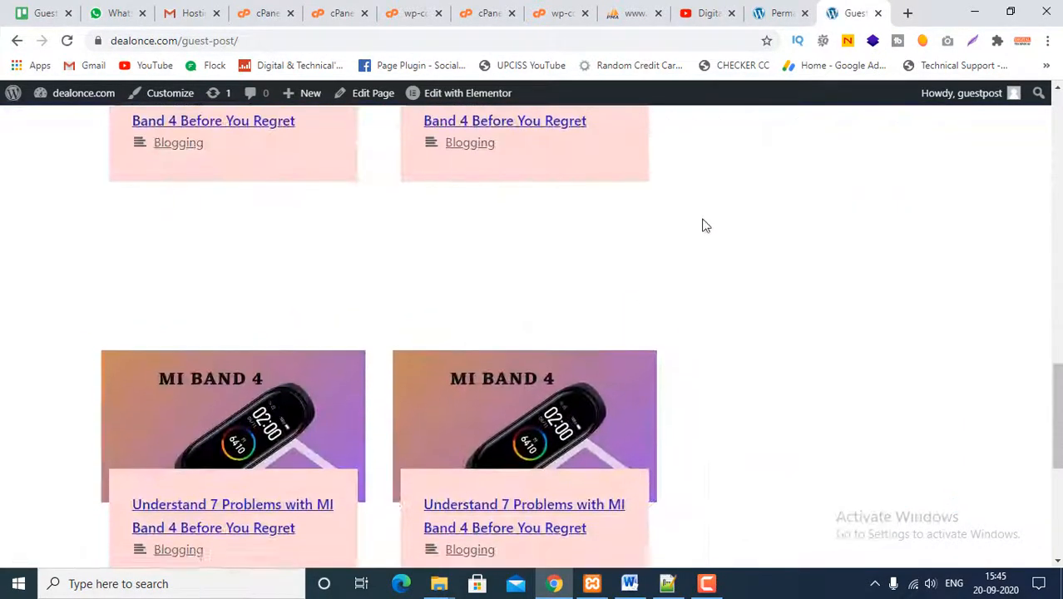